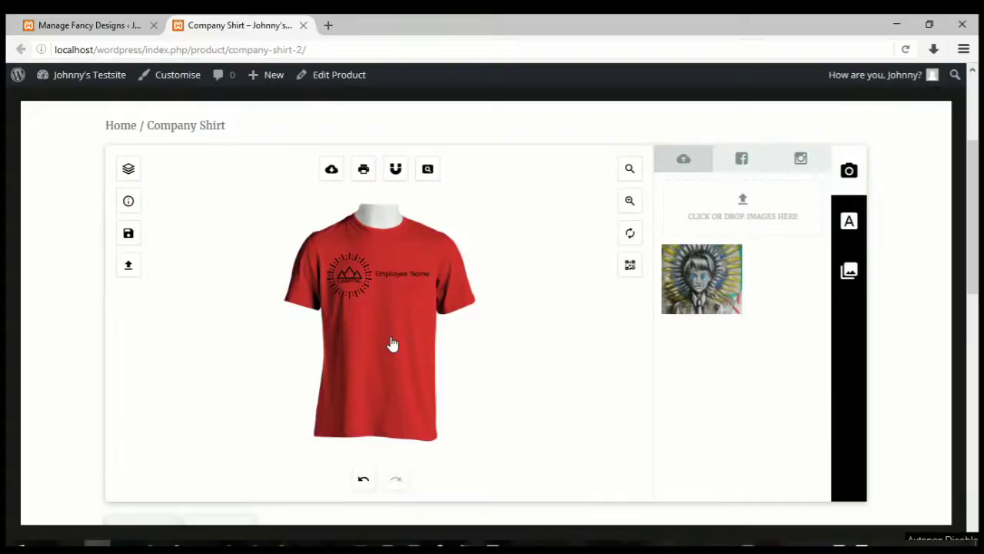
# - Change the shirt's base colour from the available swatches to blue
pyautogui.click(391, 344)
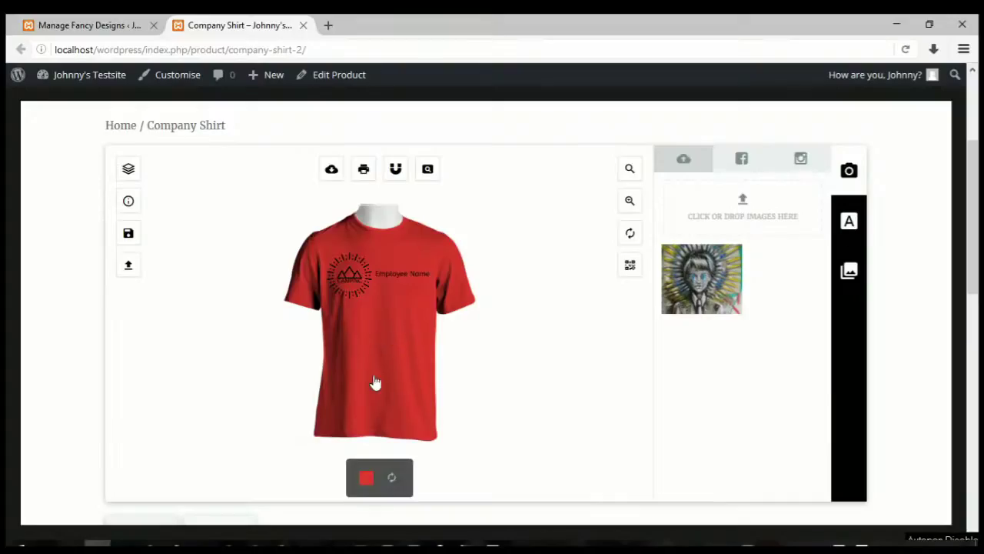
pyautogui.click(373, 483)
pyautogui.click(390, 513)
# - Recolour the camping logo on the shirt front to near-white #fff8f8
pyautogui.click(354, 281)
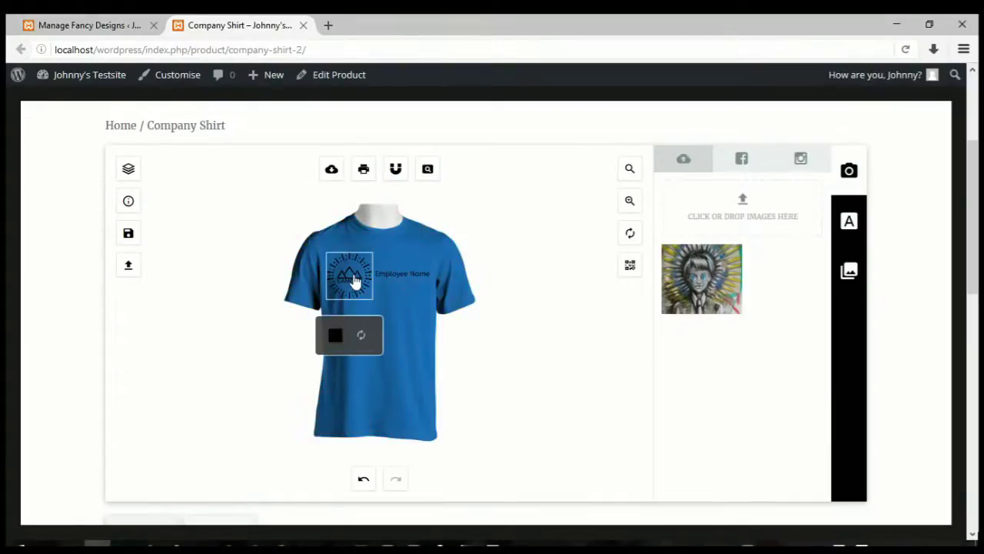
pyautogui.click(329, 339)
pyautogui.moveTo(345, 386); pyautogui.dragTo(333, 370)
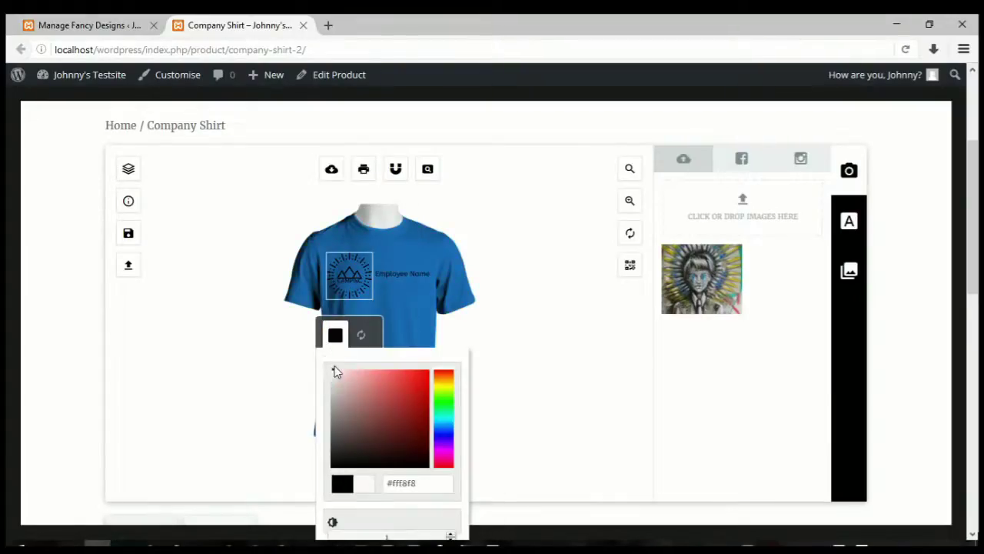
pyautogui.click(493, 386)
# - Show the back view of the shirt and browse the Facebook and Instagram photo sources
pyautogui.scroll(-1, 438, 428)
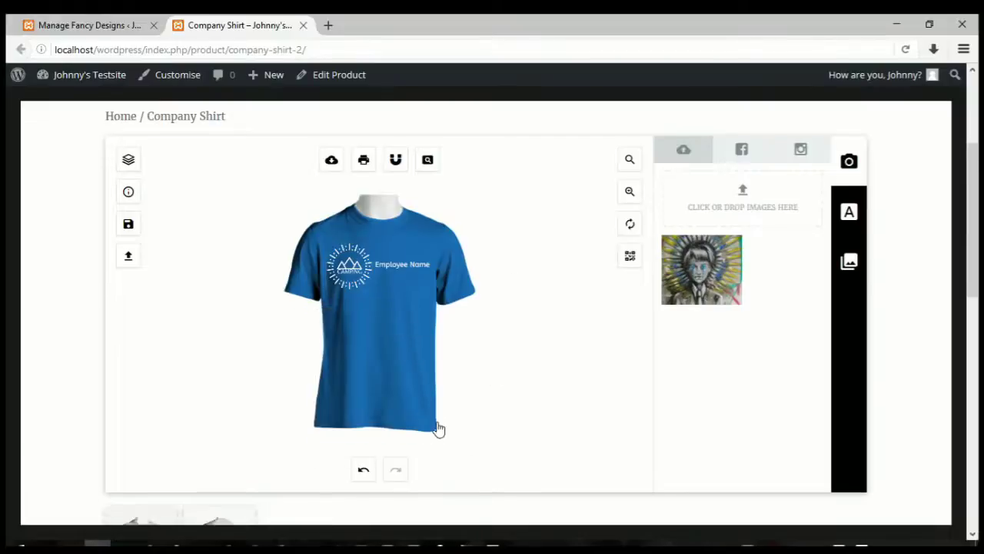
pyautogui.click(238, 462)
pyautogui.scroll(1, 485, 303)
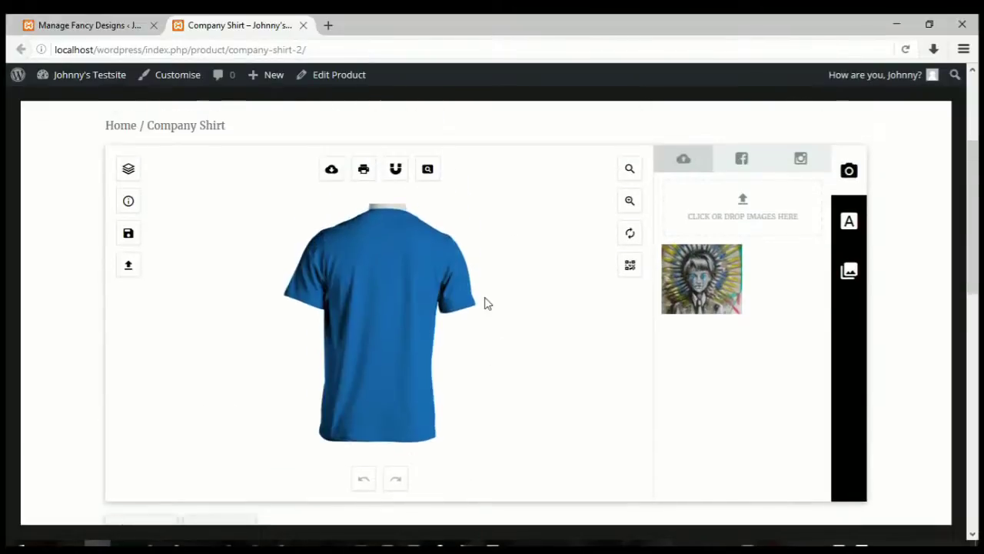
pyautogui.scroll(-1, 279, 420)
pyautogui.click(740, 161)
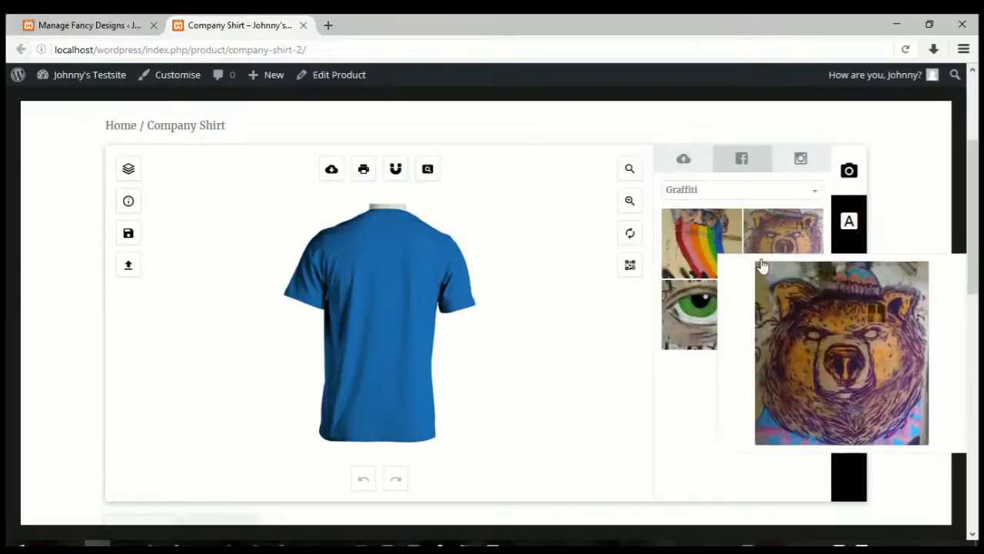
pyautogui.click(796, 163)
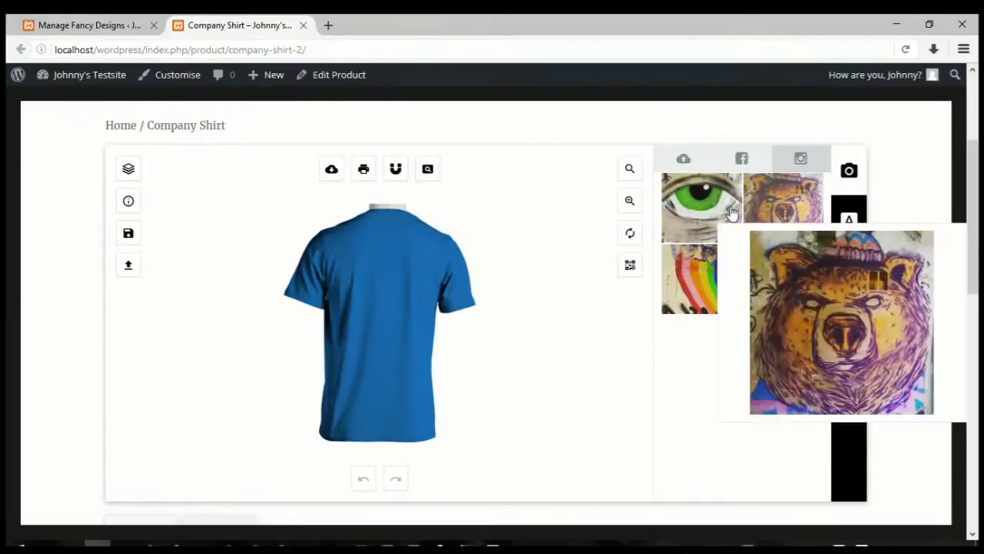
# - Add the uploaded portrait image to the shirt's back and scale it down to fit within the shirt
pyautogui.click(680, 163)
pyautogui.click(700, 278)
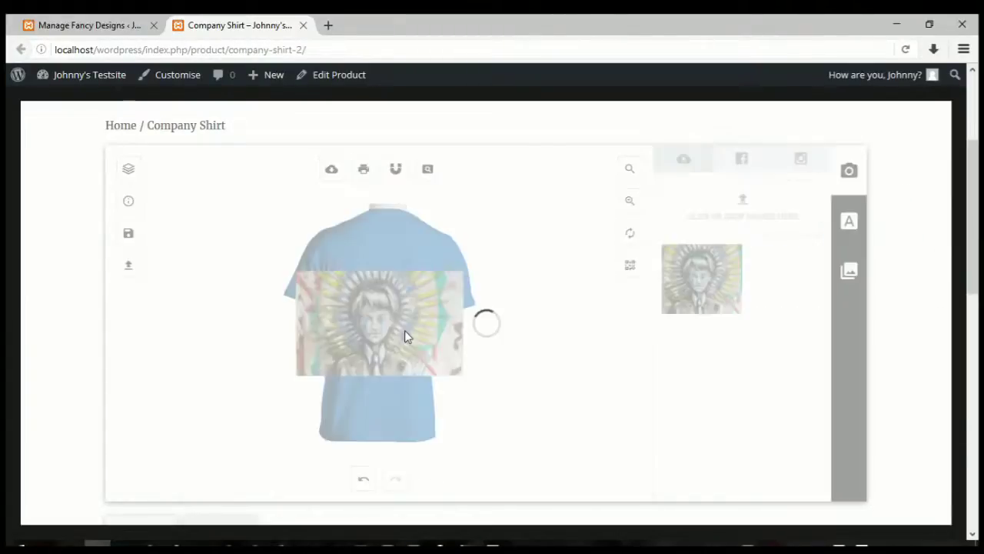
pyautogui.moveTo(462, 374); pyautogui.dragTo(424, 348)
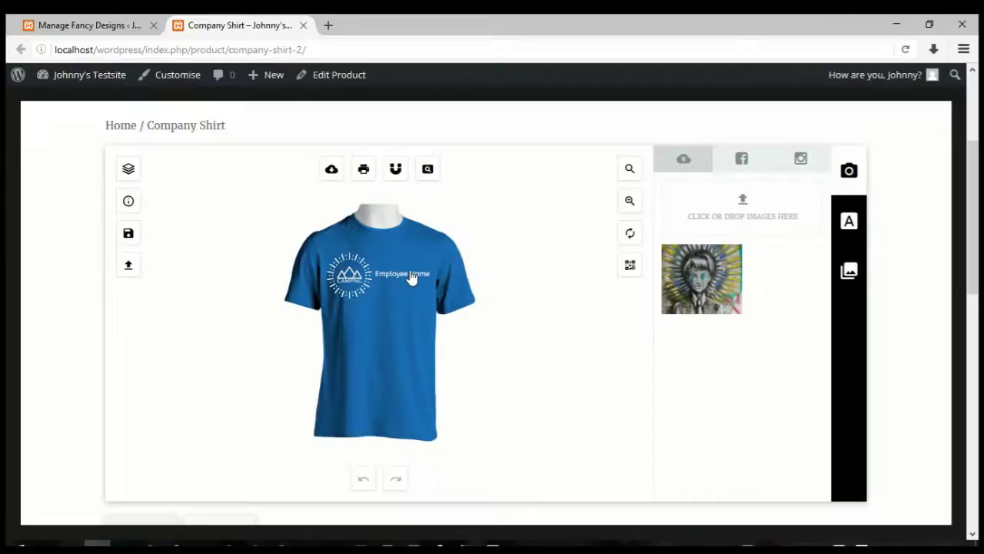
# - Replace the Employee Name text on the shirt front with the employee's first name and set its font to Yesteryear
pyautogui.click(411, 278)
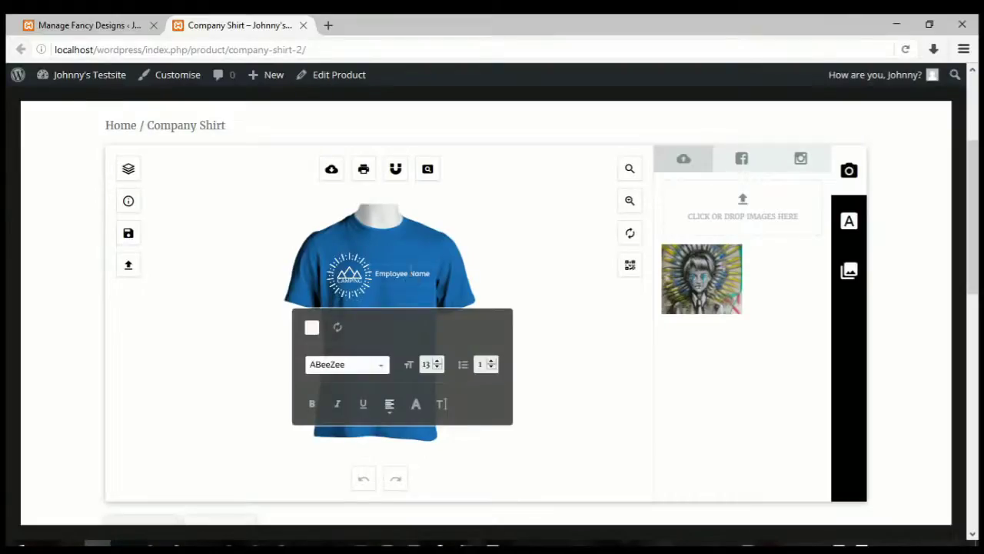
pyautogui.click(442, 404)
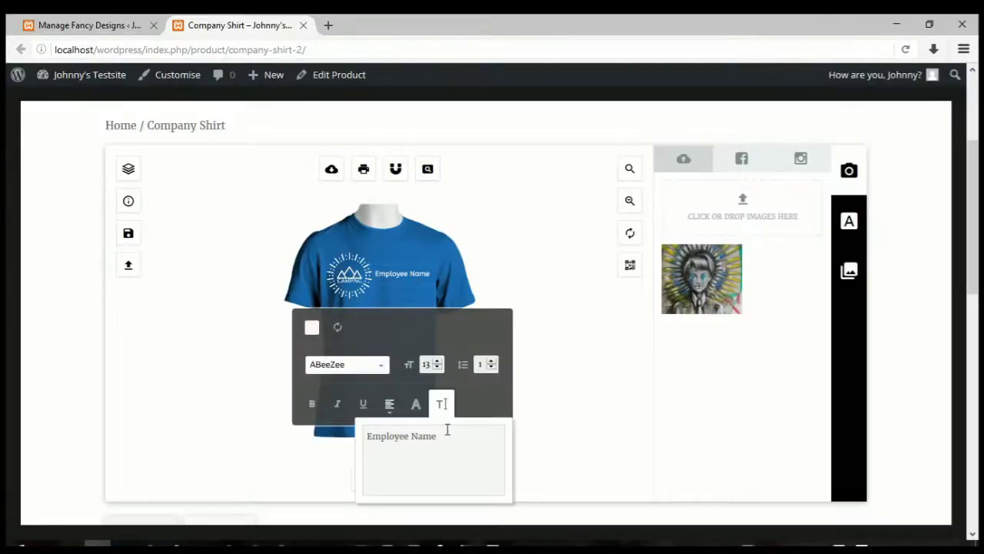
pyautogui.moveTo(467, 428); pyautogui.dragTo(164, 411)
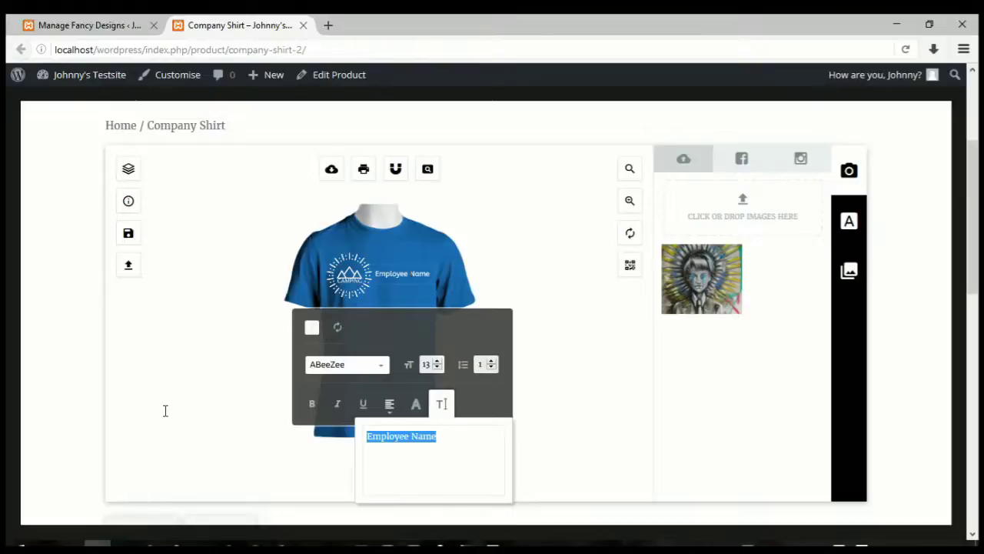
pyautogui.write('Johnny')
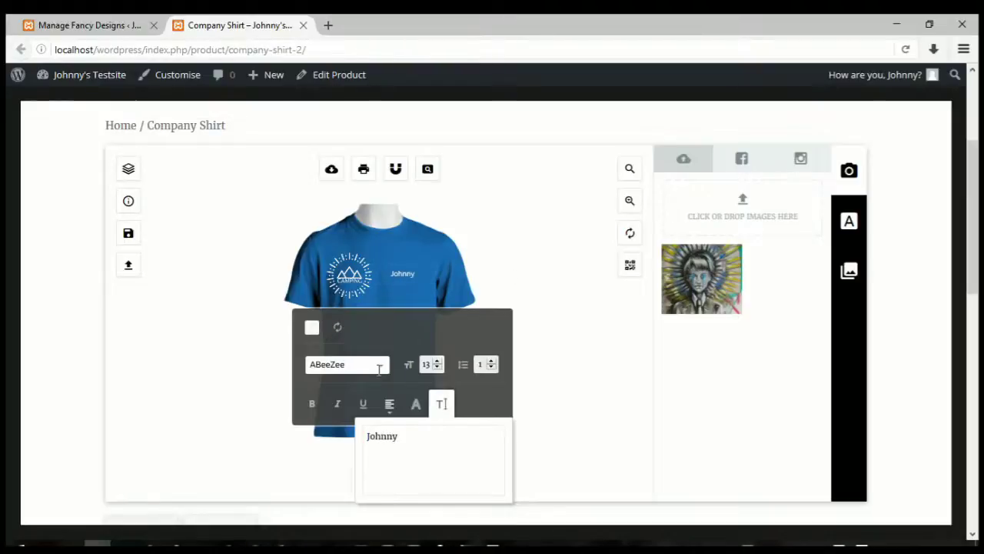
pyautogui.click(383, 369)
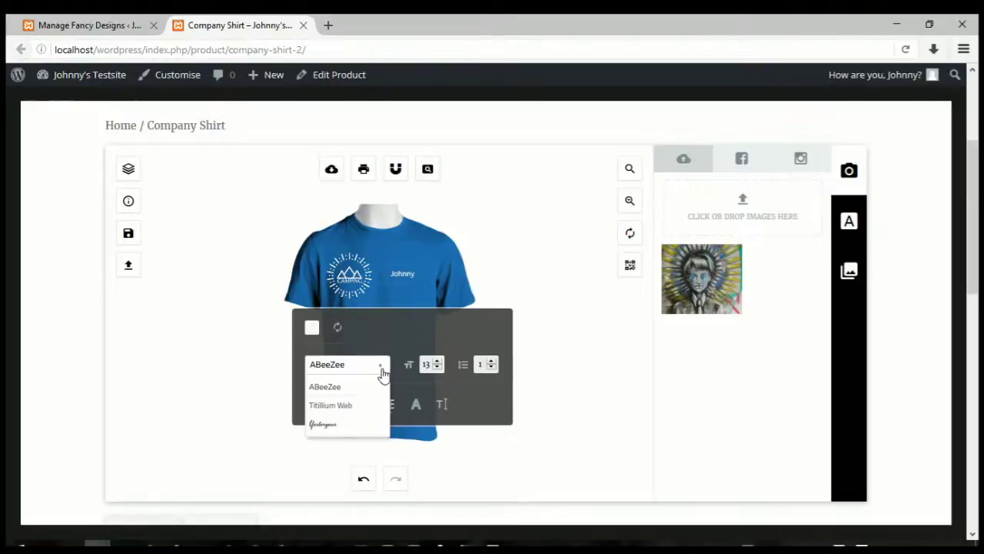
pyautogui.click(333, 423)
# - Switch to the shirt's back view and add a text element reading "Random Text"
pyautogui.scroll(-1, 233, 461)
pyautogui.click(233, 463)
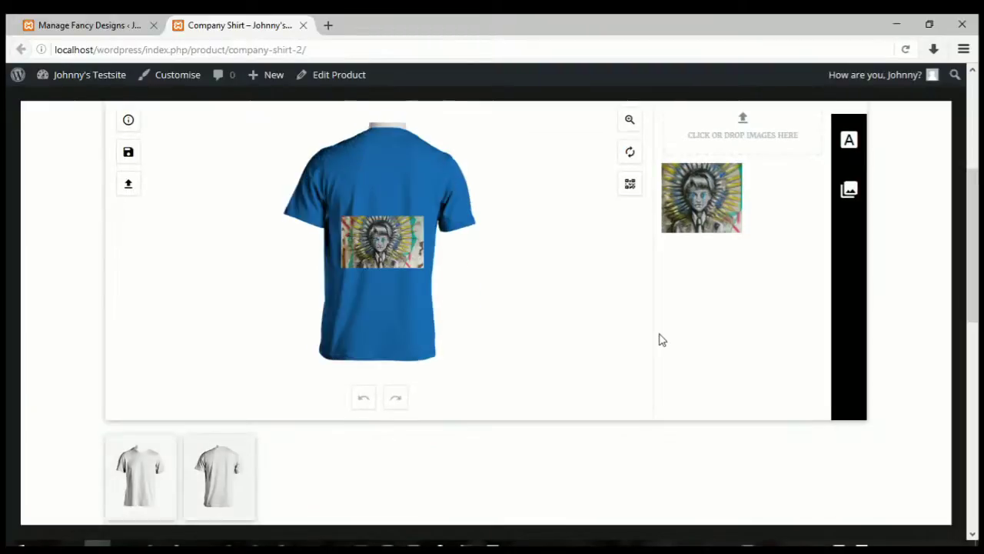
pyautogui.scroll(1, 692, 331)
pyautogui.click(851, 221)
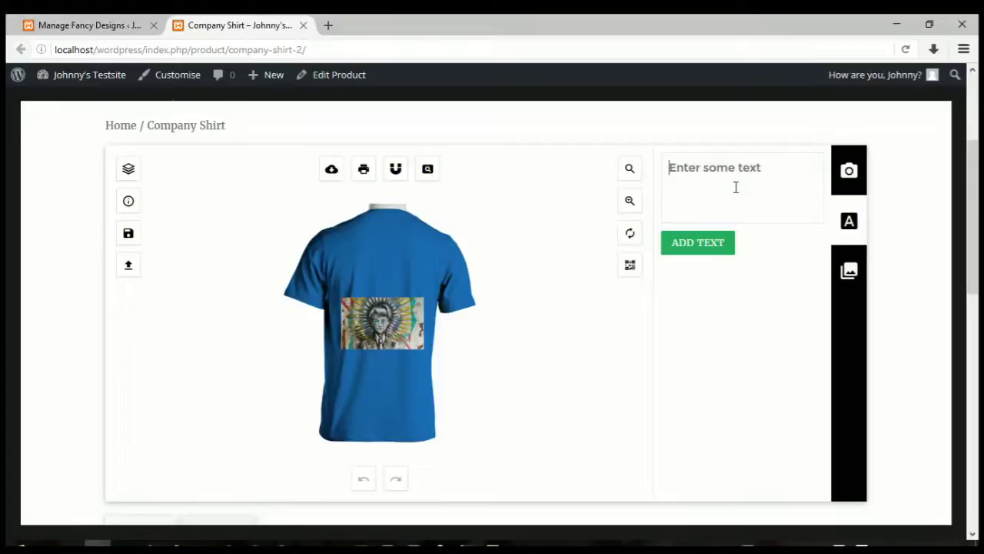
pyautogui.click(736, 187)
pyautogui.write('Random Text')
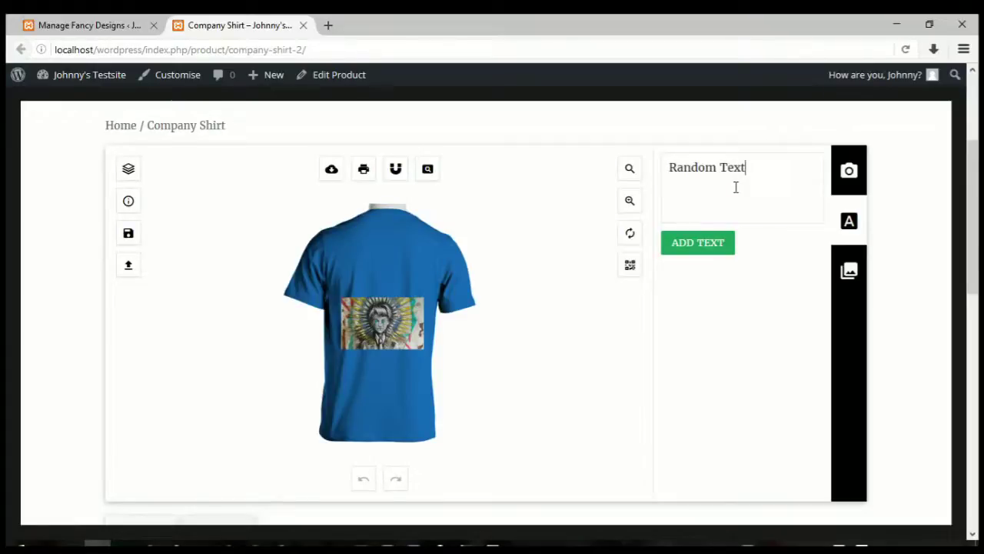
pyautogui.click(711, 251)
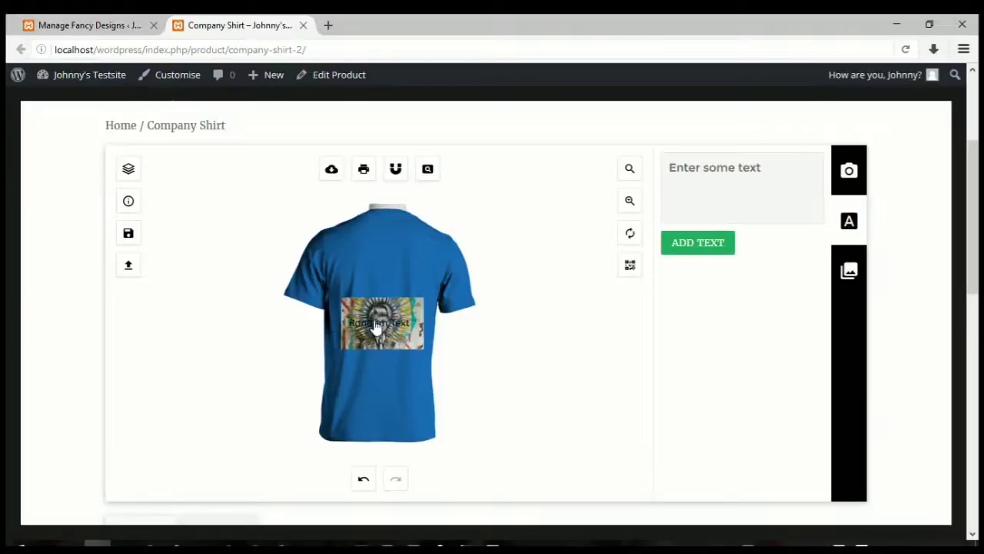
# - Position the Random Text just below the portrait image and set its font to Titillium Web
pyautogui.click(374, 361)
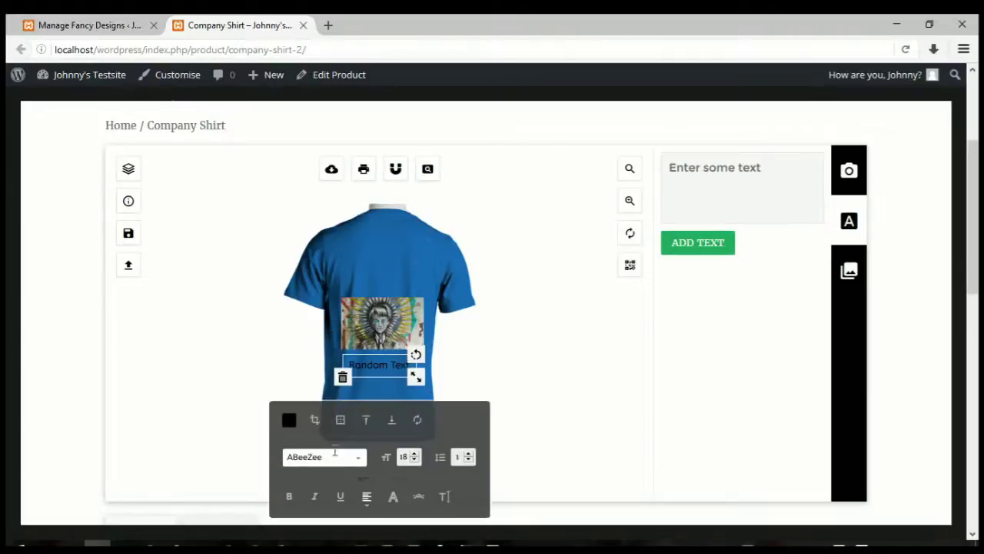
pyautogui.click(337, 456)
pyautogui.click(327, 498)
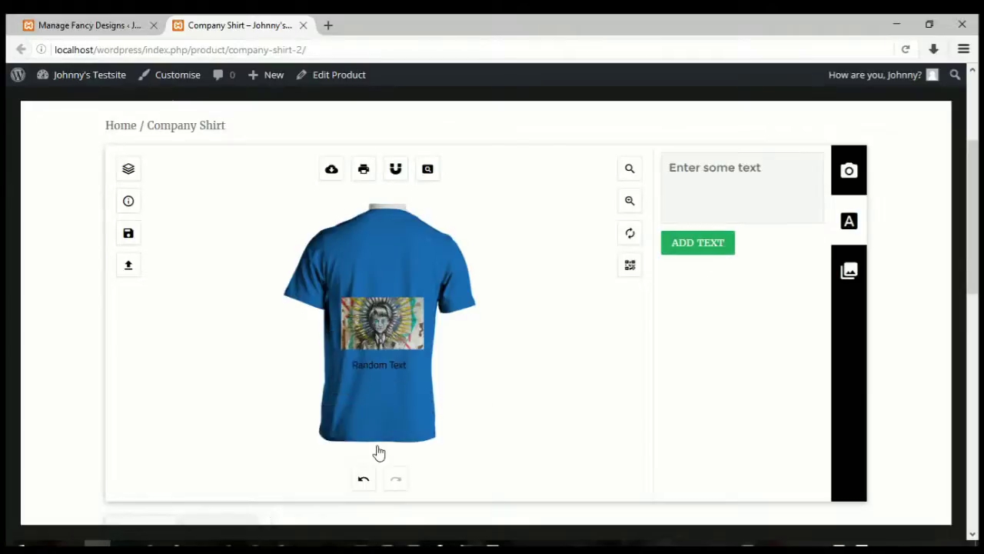
# - Scale the Random Text element up slightly and deselect it
pyautogui.click(400, 369)
pyautogui.moveTo(413, 379); pyautogui.dragTo(416, 386)
pyautogui.click(510, 367)
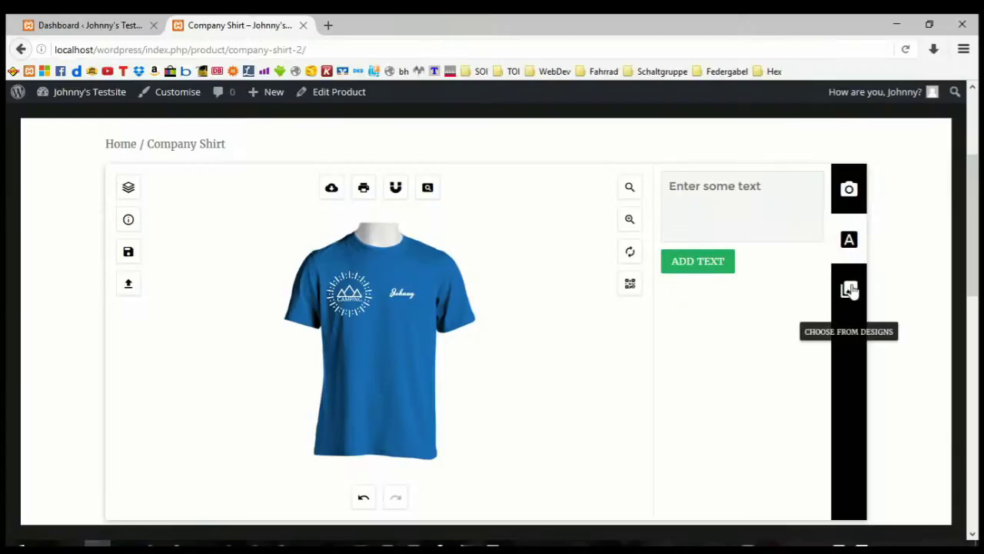
# - Add the ink splatter design to the shirt front, move it below the logo and scale it down
pyautogui.click(849, 290)
pyautogui.click(707, 213)
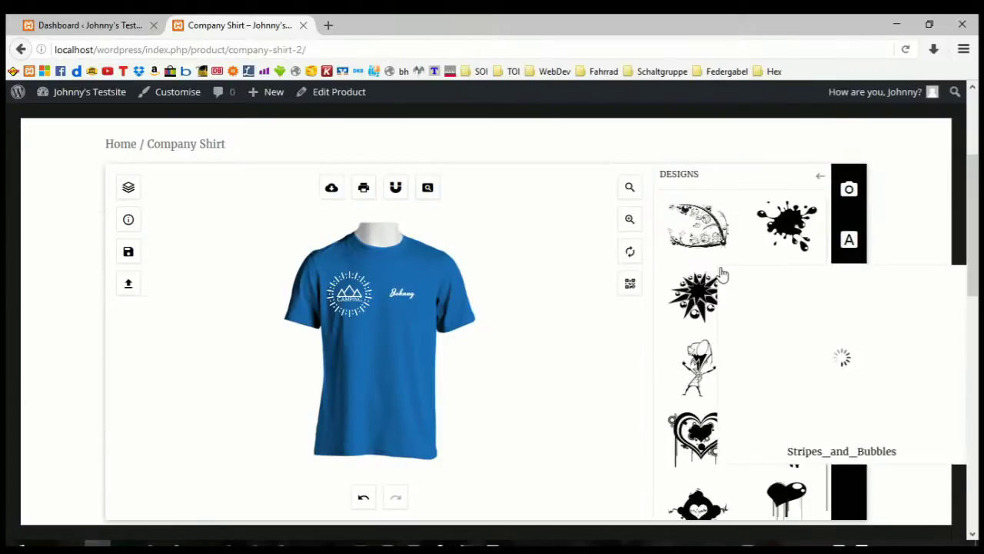
pyautogui.click(786, 225)
pyautogui.moveTo(369, 356); pyautogui.dragTo(362, 392)
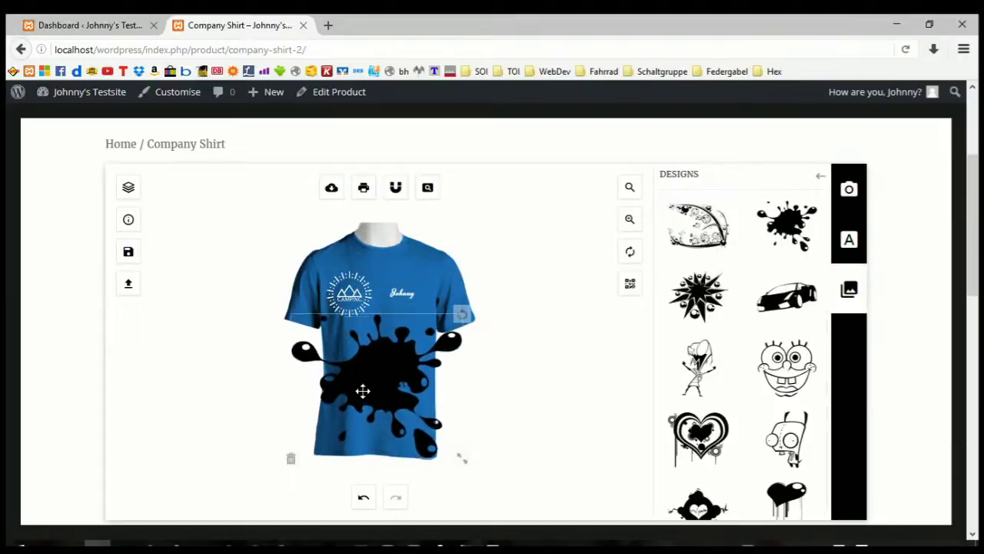
pyautogui.moveTo(459, 457); pyautogui.dragTo(422, 424)
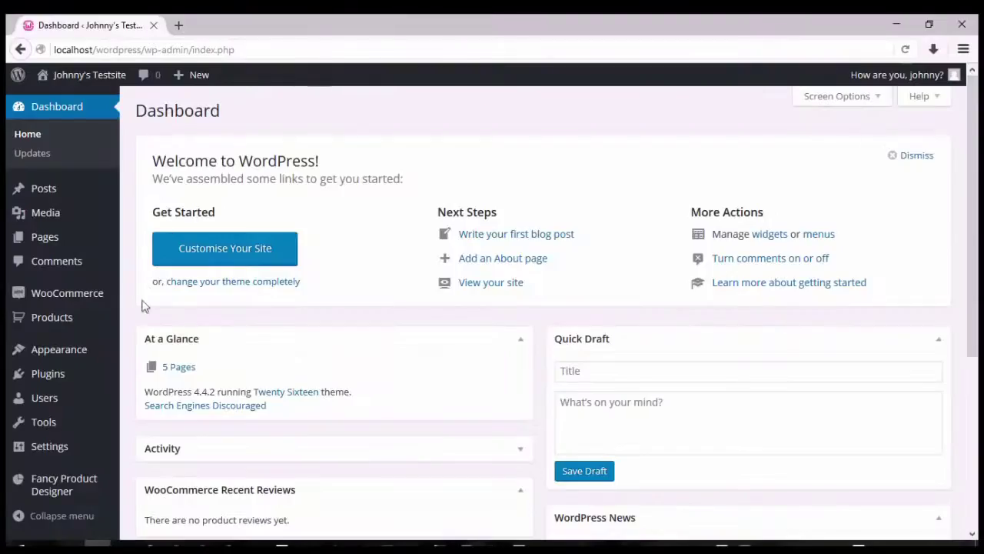
# - Create a new Fancy Product titled "Company Shirt" in the WordPress admin
pyautogui.click(79, 491)
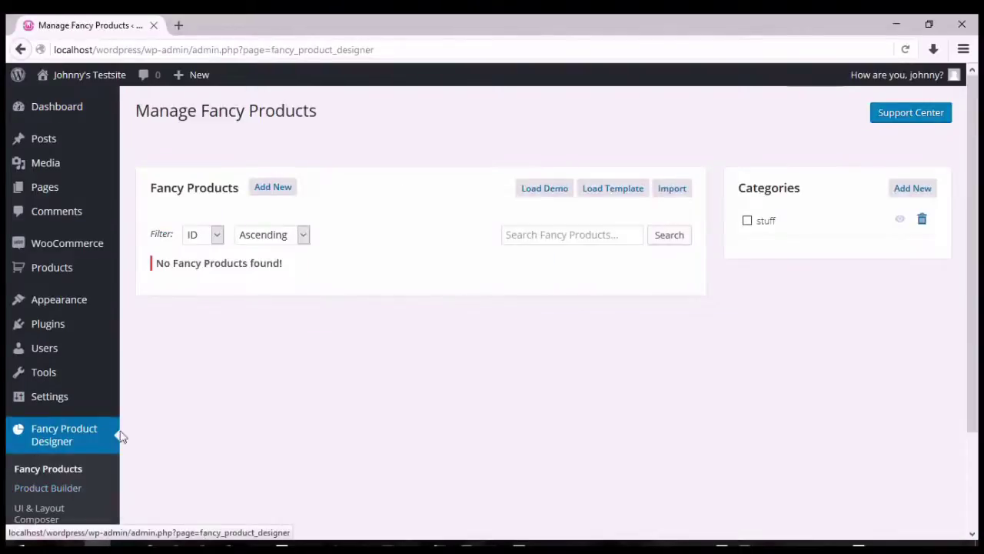
pyautogui.click(257, 194)
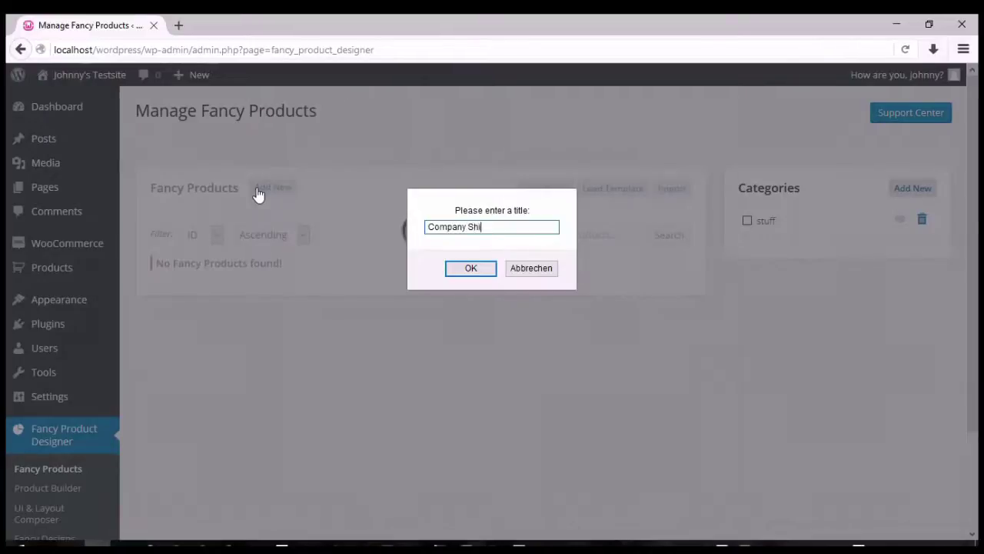
pyautogui.press('Return')
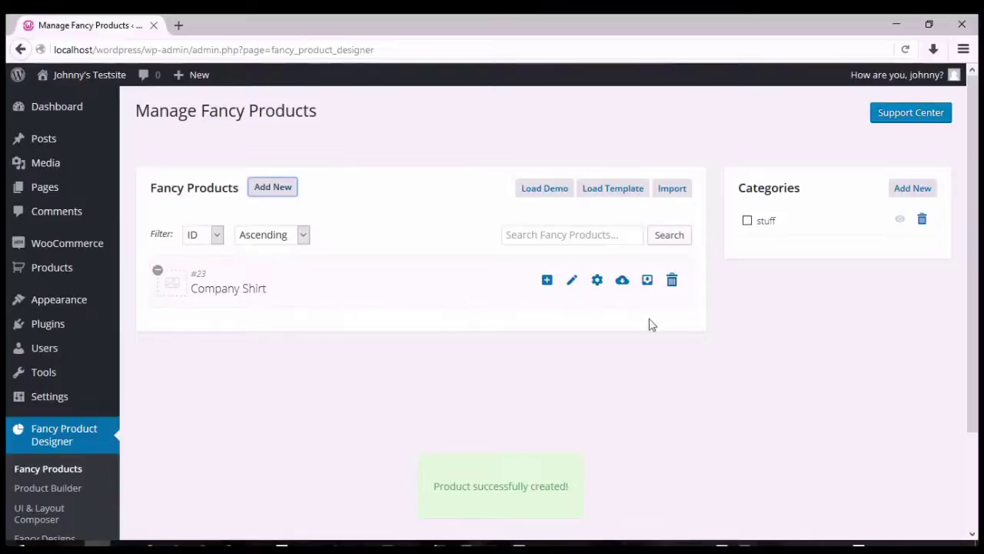
# - Assign the shirt image shadows-1.png from the media library as the Company Shirt product's thumbnail
pyautogui.click(170, 283)
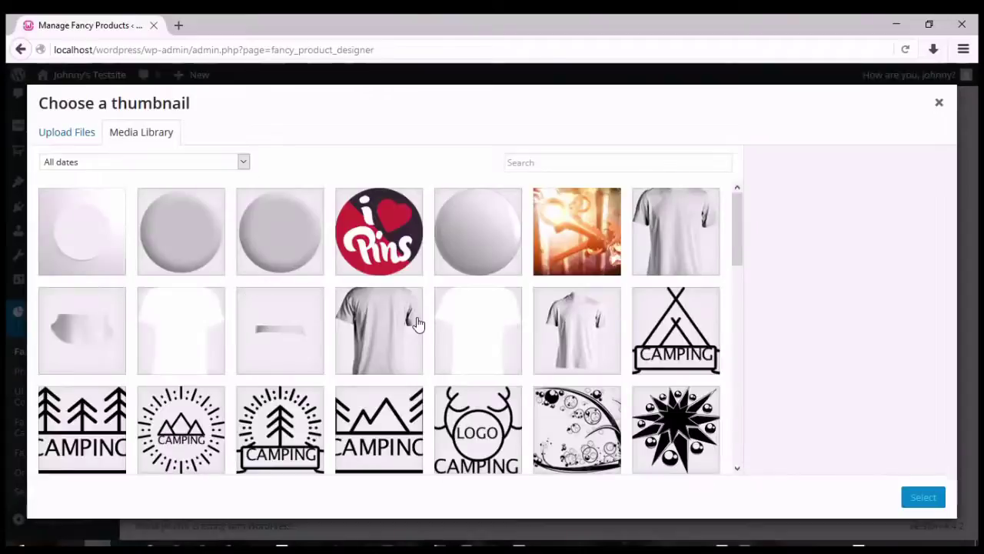
pyautogui.click(687, 248)
pyautogui.click(922, 496)
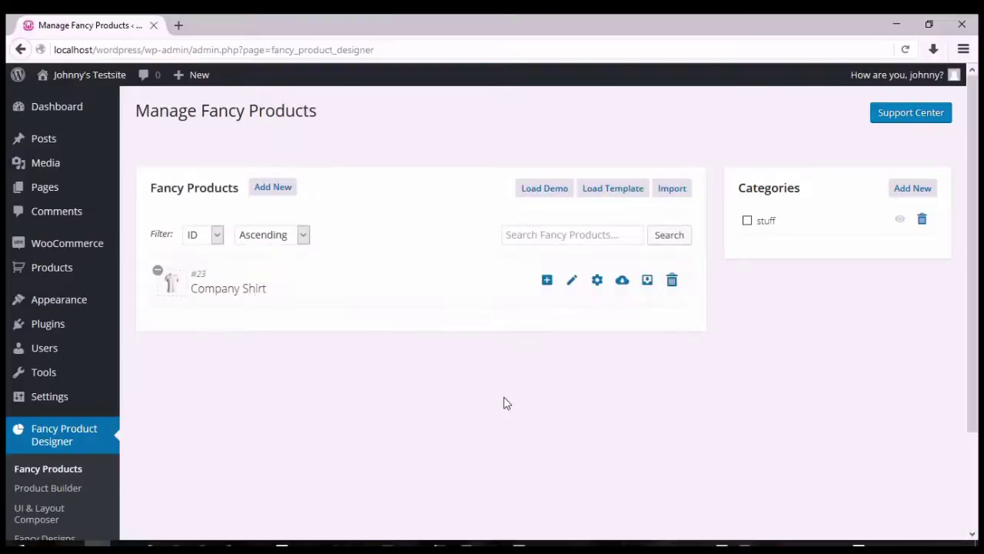
# - Add a view titled "Front" to the Company Shirt product, using shadows-1.png as its thumbnail
pyautogui.click(548, 283)
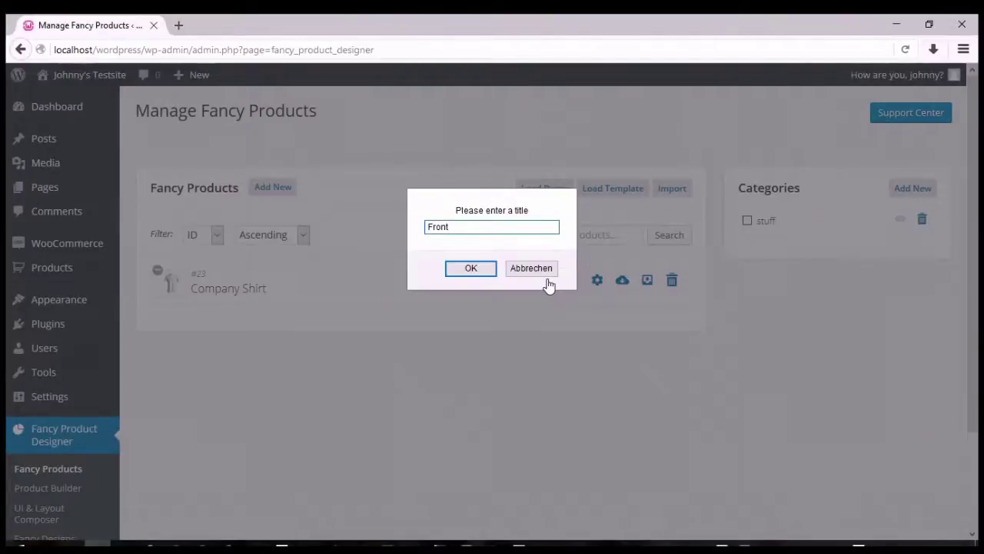
pyautogui.press('Return')
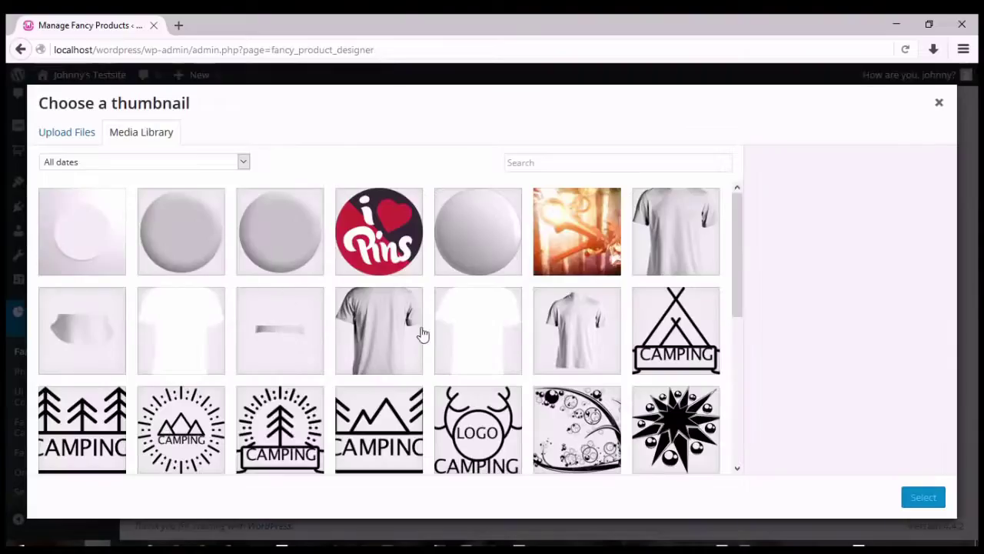
pyautogui.click(686, 229)
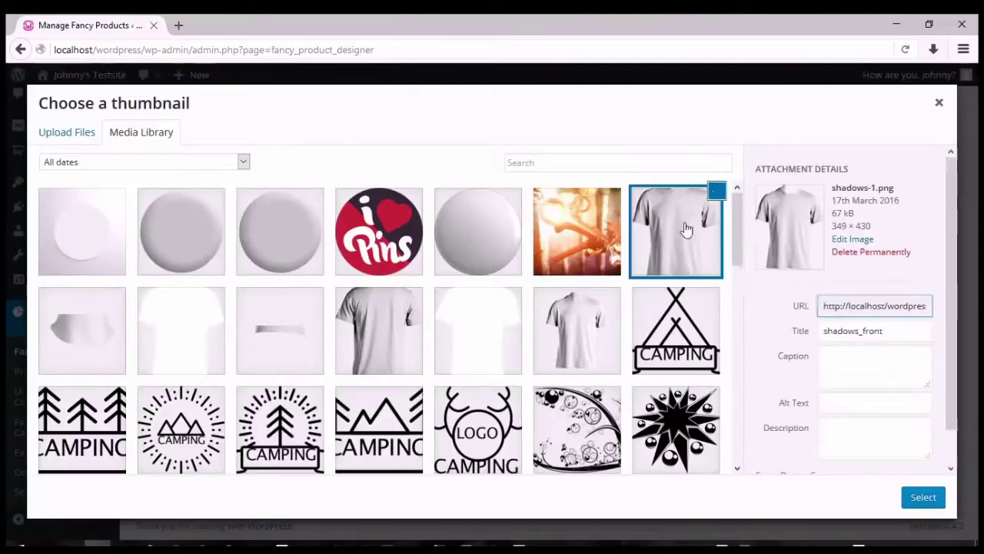
pyautogui.click(923, 498)
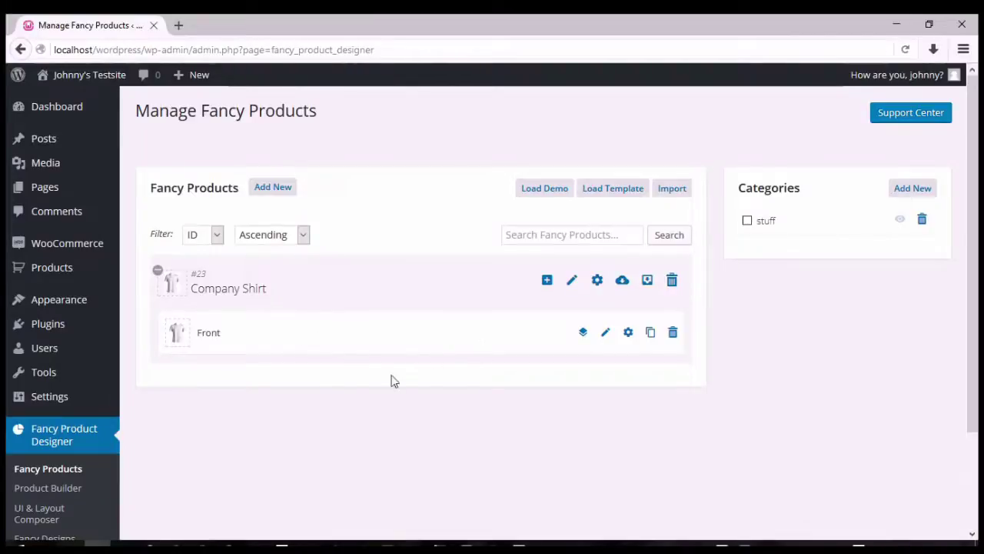
# - Open the Product Builder with the Front view of the Company Shirt selected
pyautogui.click(63, 490)
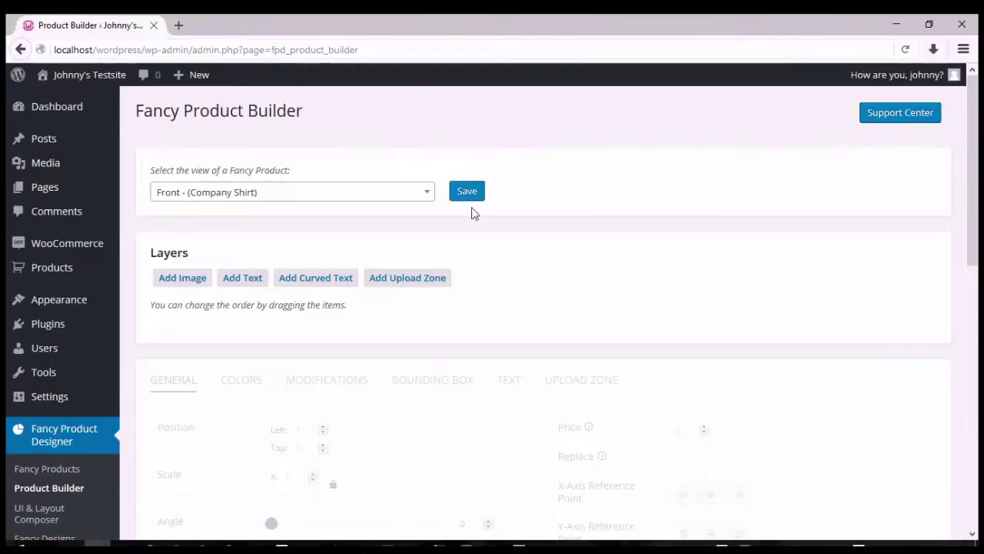
pyautogui.click(414, 193)
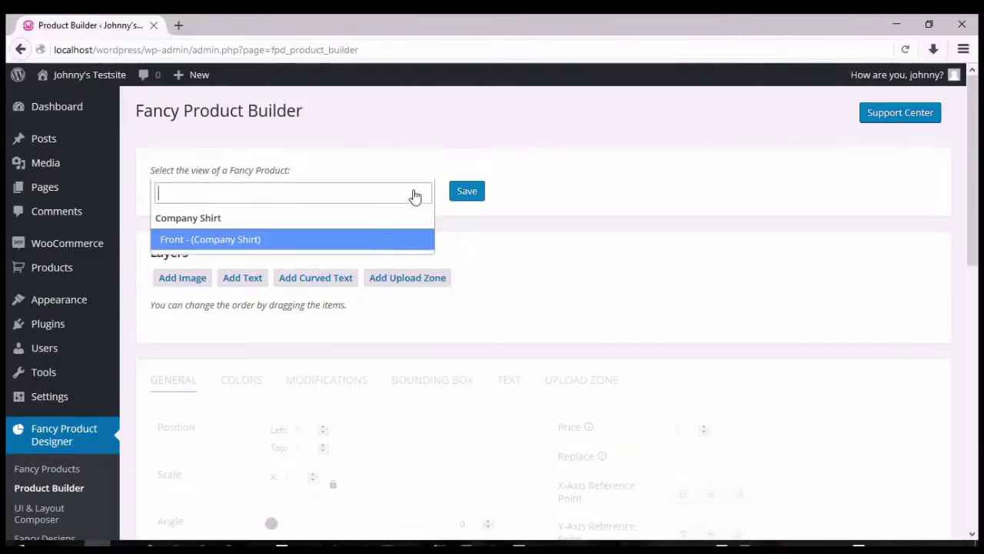
pyautogui.click(367, 243)
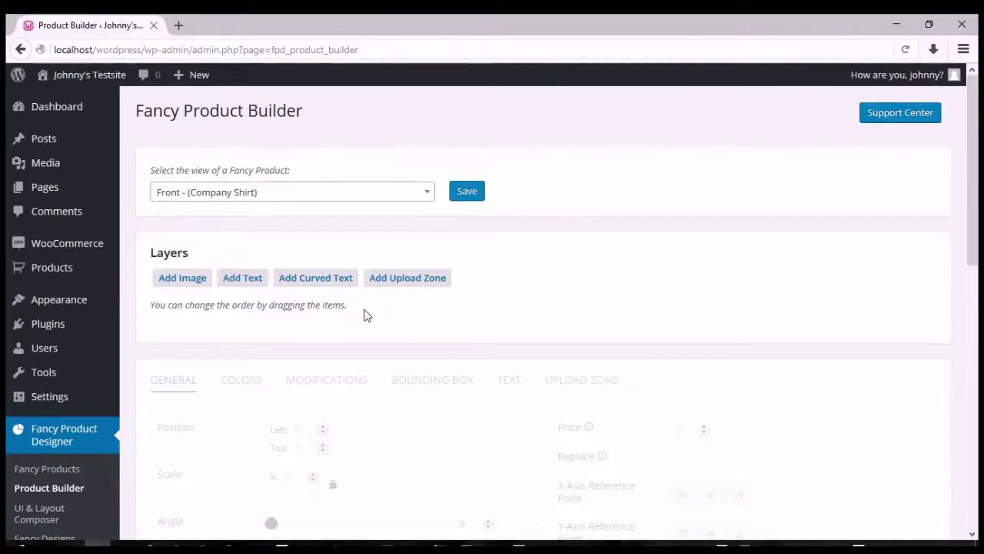
# - Look over the Product Builder's layer controls, element property settings and stage area
pyautogui.scroll(-1, 331, 318)
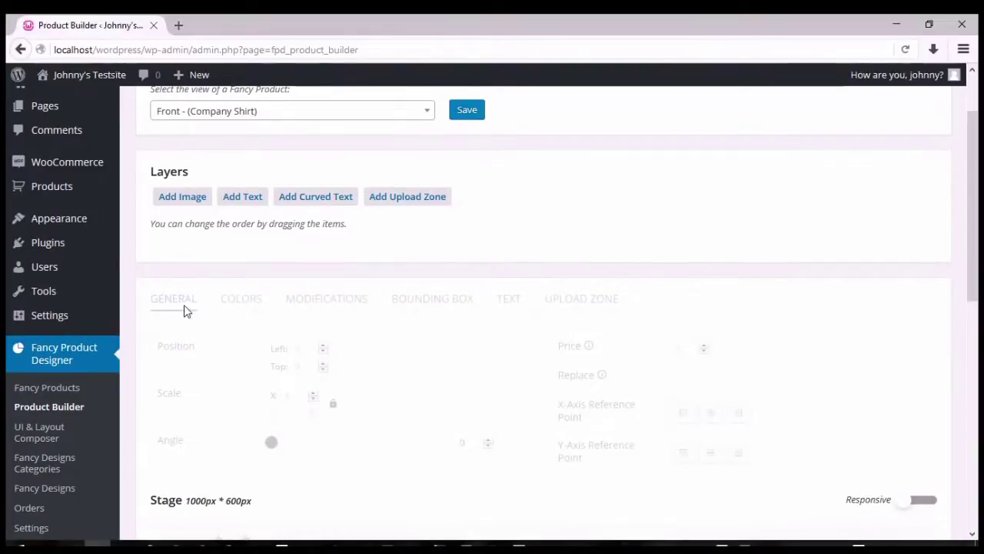
pyautogui.scroll(-1, 285, 304)
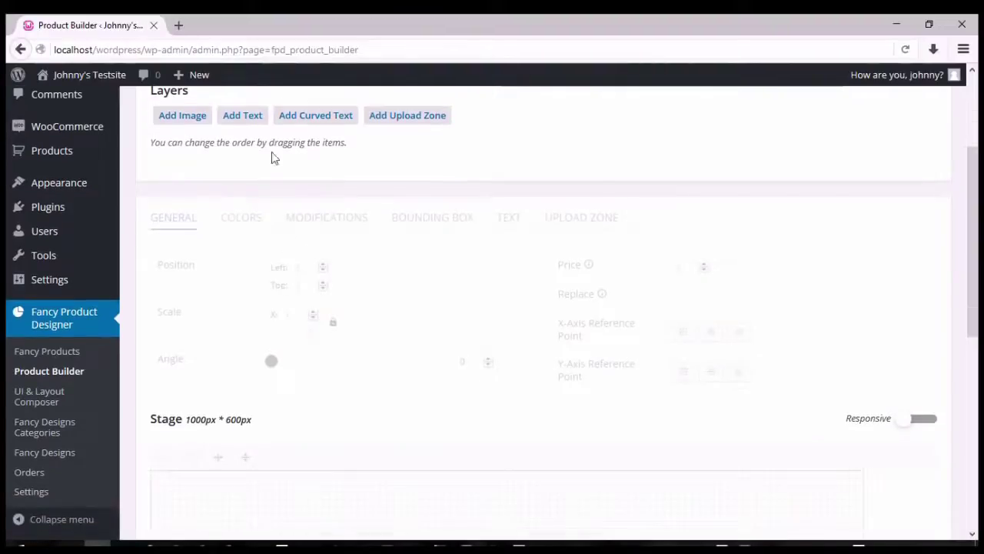
pyautogui.scroll(-4, 309, 230)
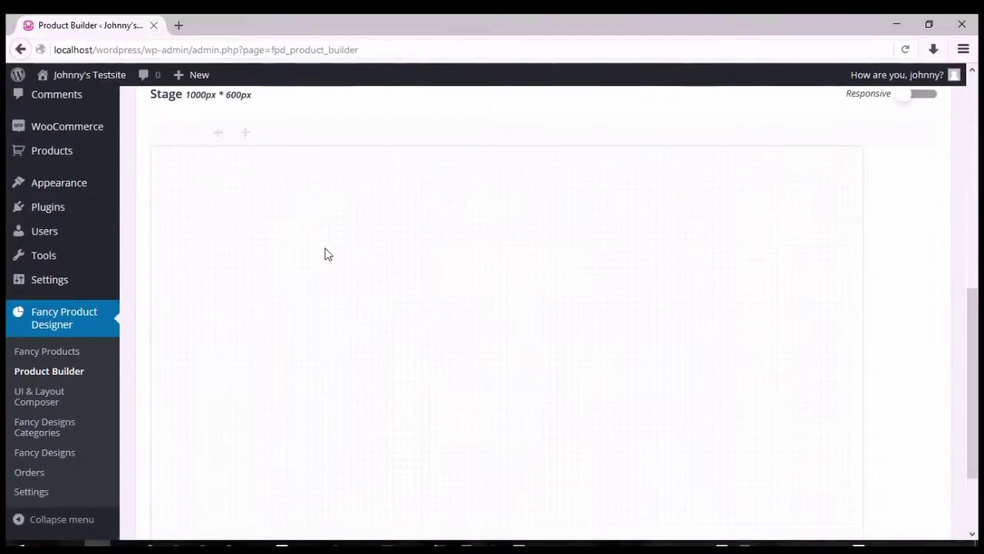
pyautogui.scroll(-1, 429, 270)
pyautogui.scroll(3, 437, 272)
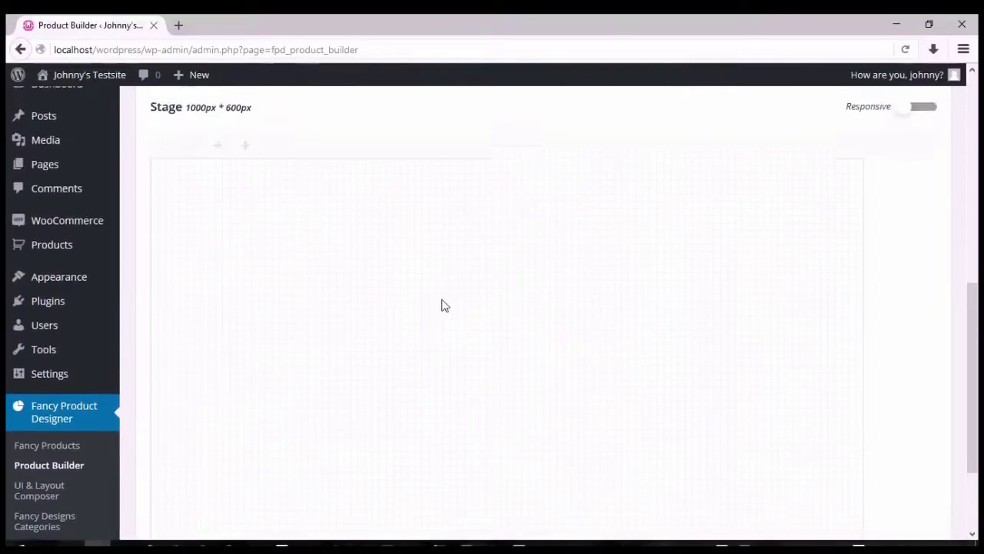
pyautogui.scroll(1, 443, 305)
pyautogui.scroll(3, 201, 305)
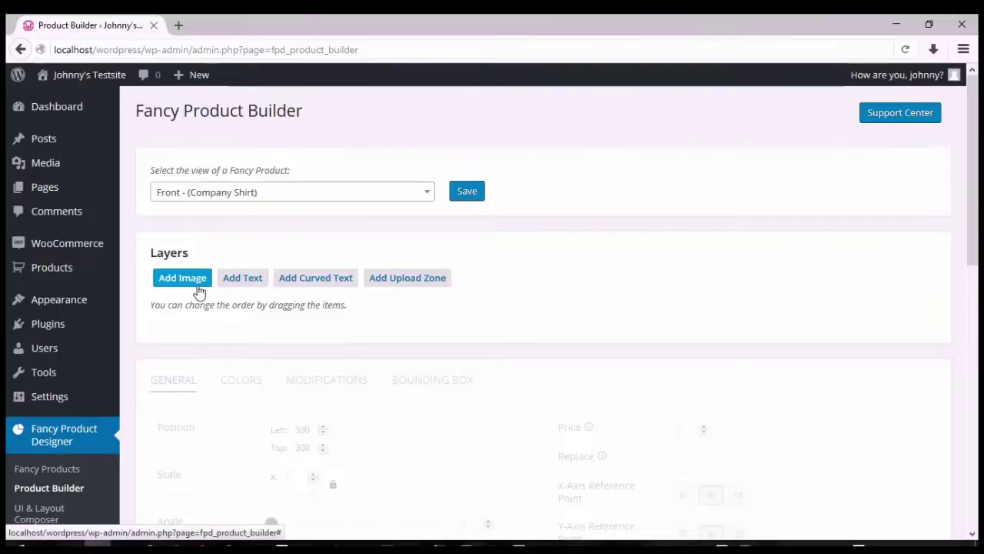
# - Add an image layer titled "front_shadow" to the Front view, using shadows-1.png from the media library
pyautogui.click(199, 286)
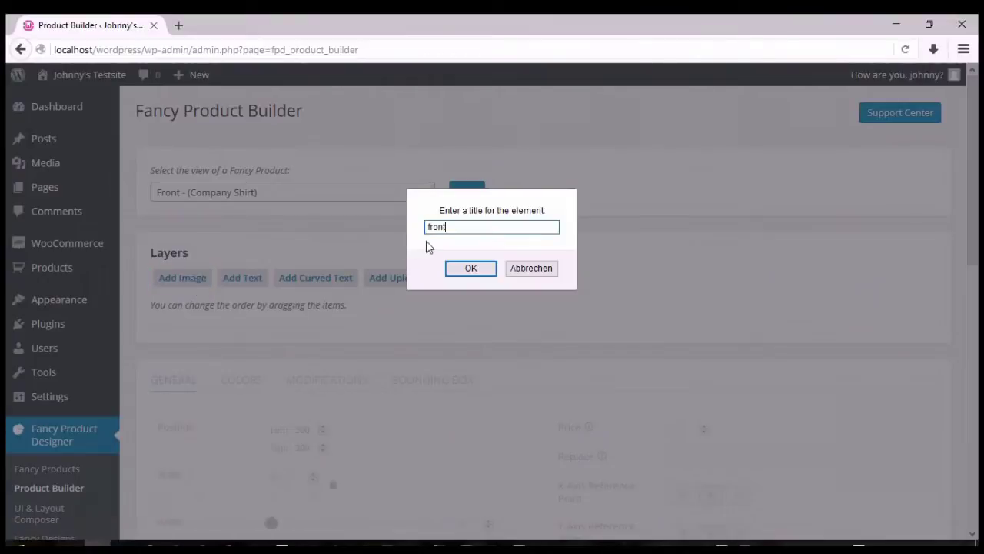
pyautogui.write('front_shadow')
pyautogui.press('Return')
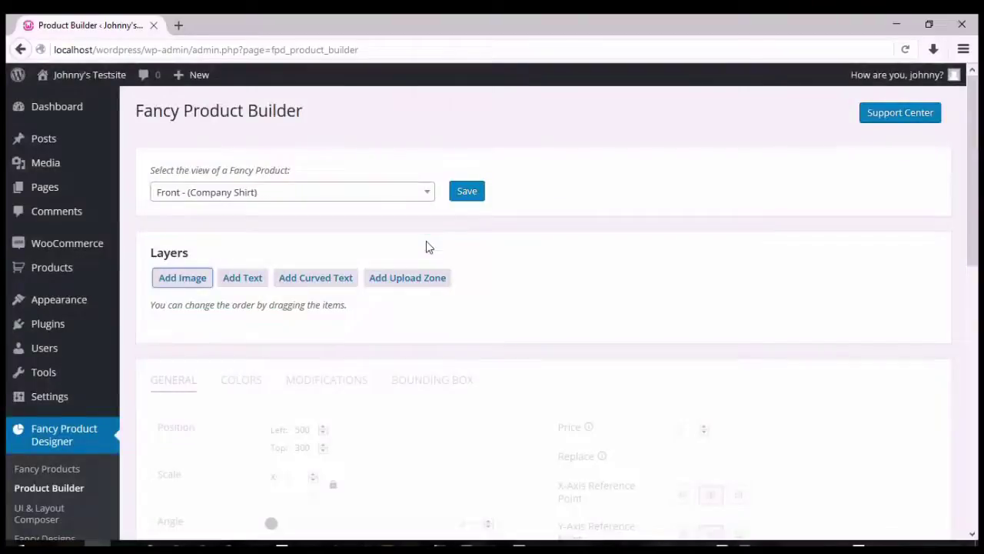
pyautogui.click(702, 232)
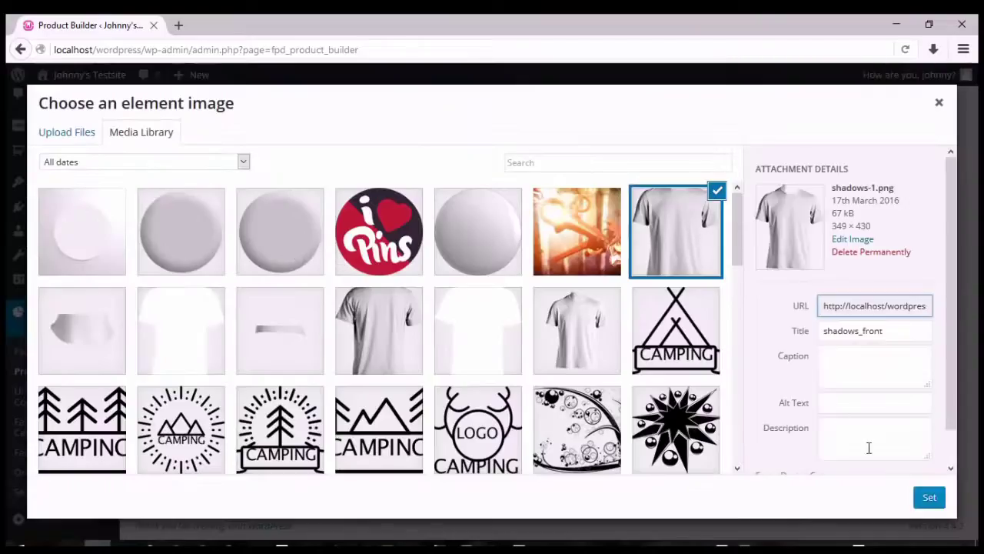
pyautogui.click(930, 498)
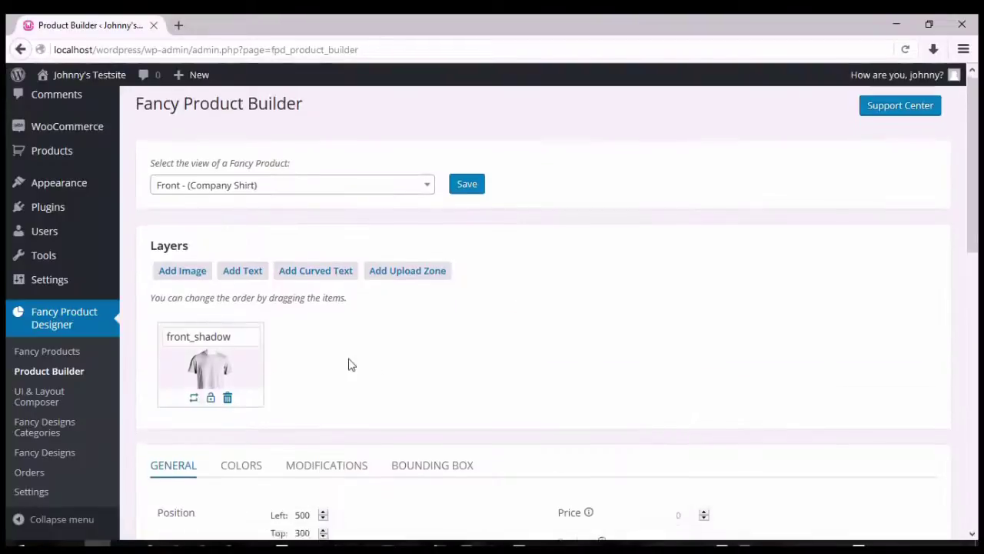
pyautogui.scroll(-8, 411, 367)
pyautogui.scroll(1, 447, 370)
pyautogui.scroll(-4, 447, 371)
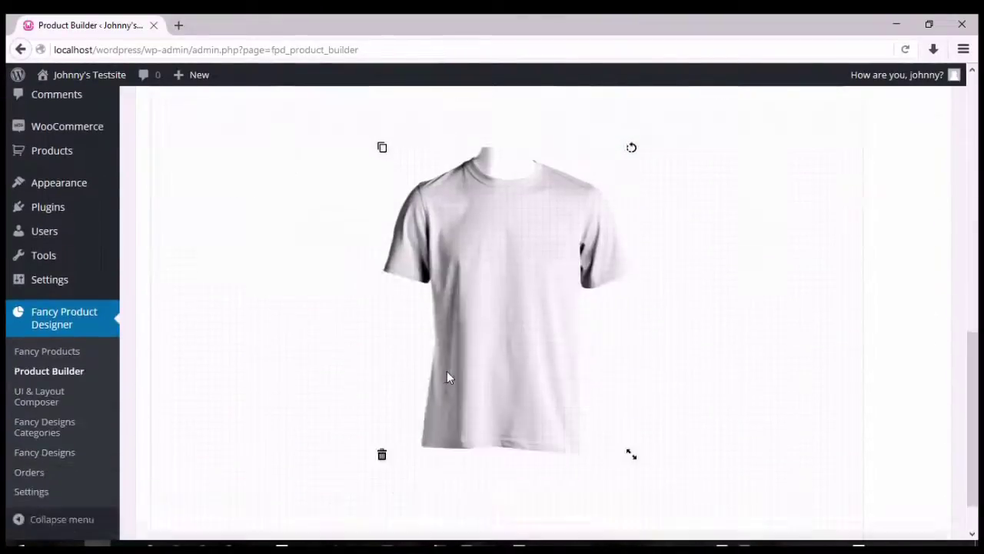
# - Add an image layer titled "front_base" to the Front view, using the plain white shirt image beside body-1.png in the media library
pyautogui.scroll(2, 447, 371)
pyautogui.scroll(10, 446, 370)
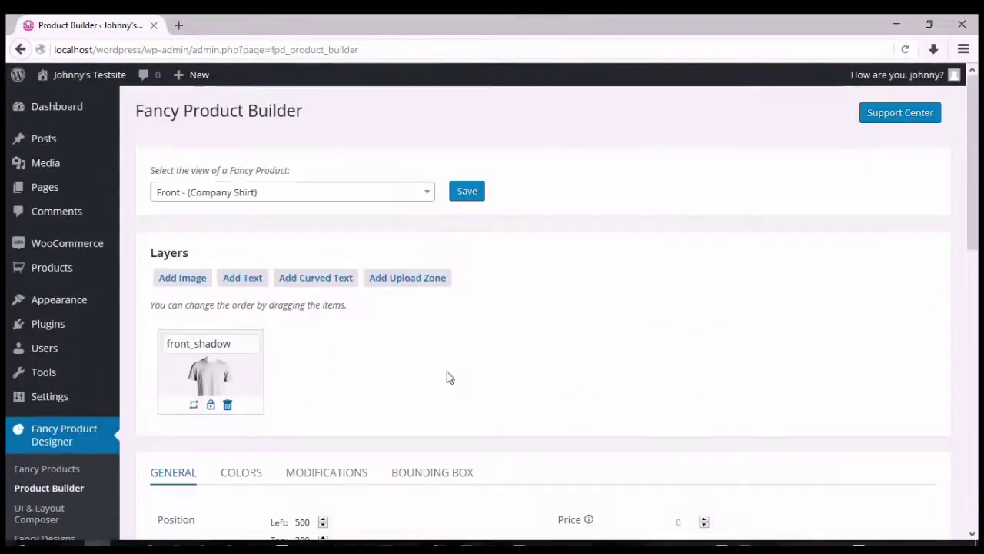
pyautogui.click(199, 285)
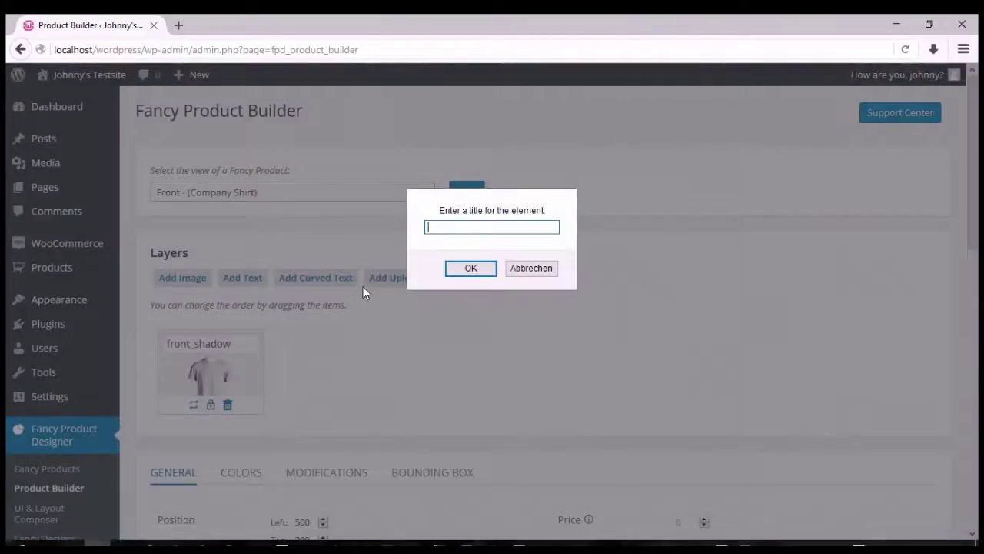
pyautogui.write('fr')
pyautogui.press('BackSpace')
pyautogui.write('ront_base')
pyautogui.press('Return')
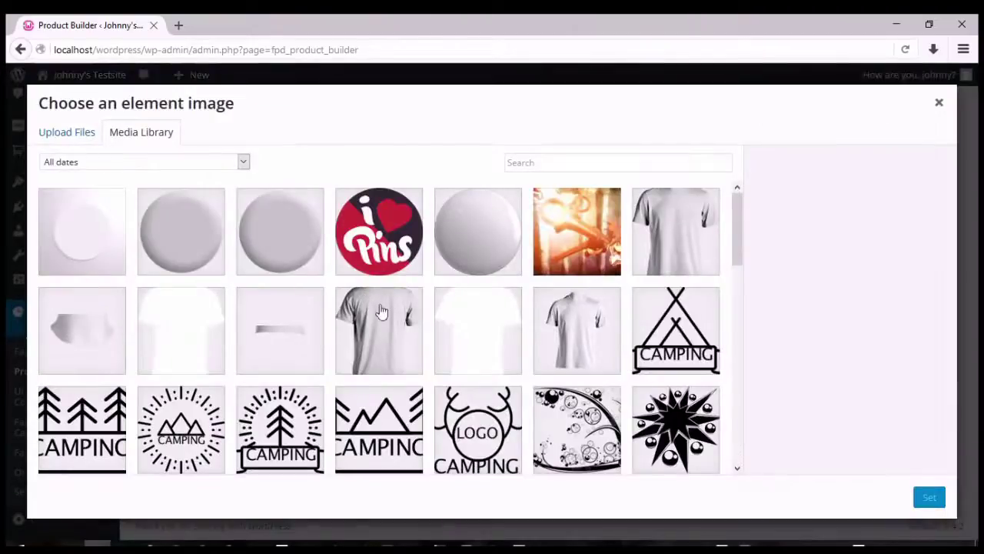
pyautogui.click(187, 333)
pyautogui.click(929, 498)
pyautogui.scroll(-7, 528, 327)
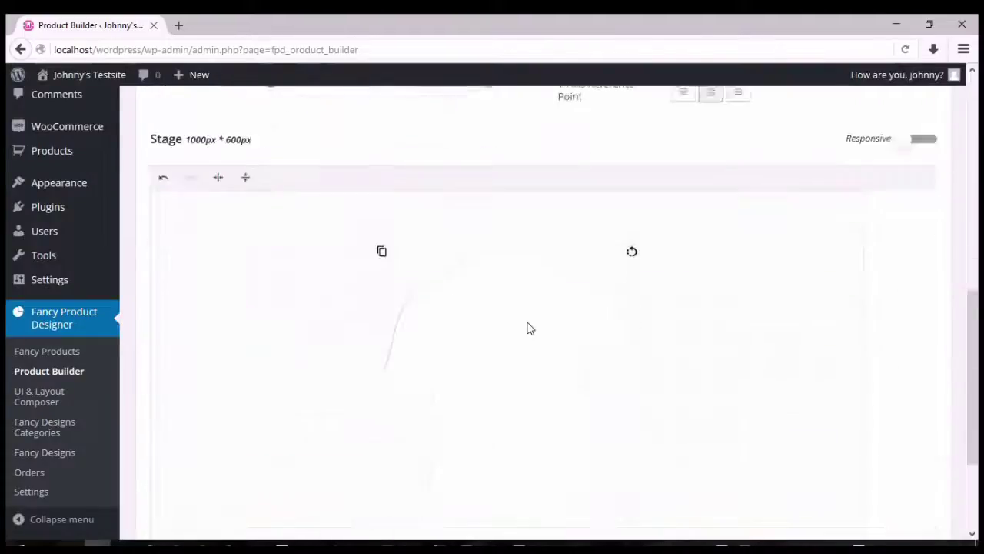
# - Add an image layer titled "front_body" to the Front view, using body-1.png from the media library
pyautogui.scroll(5, 530, 320)
pyautogui.scroll(4, 530, 321)
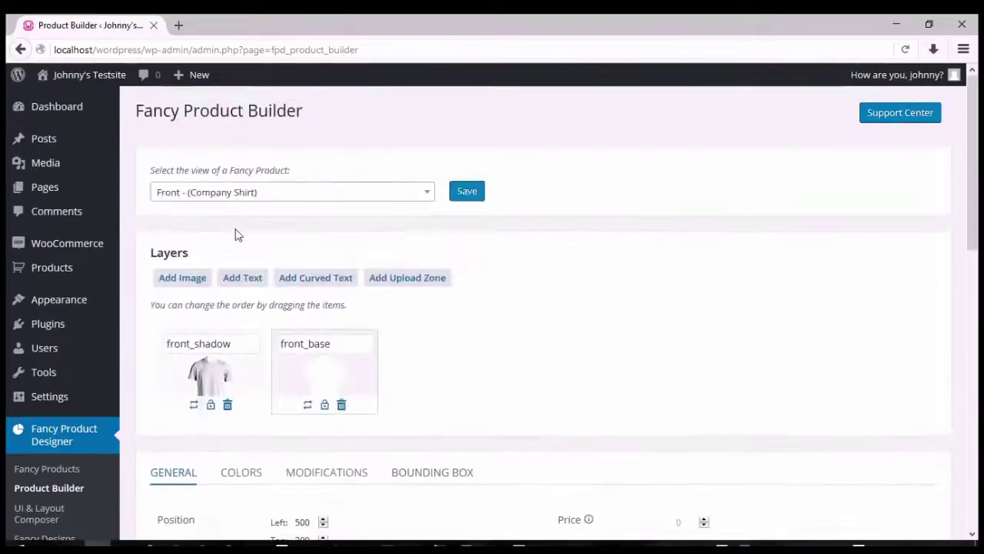
pyautogui.click(183, 282)
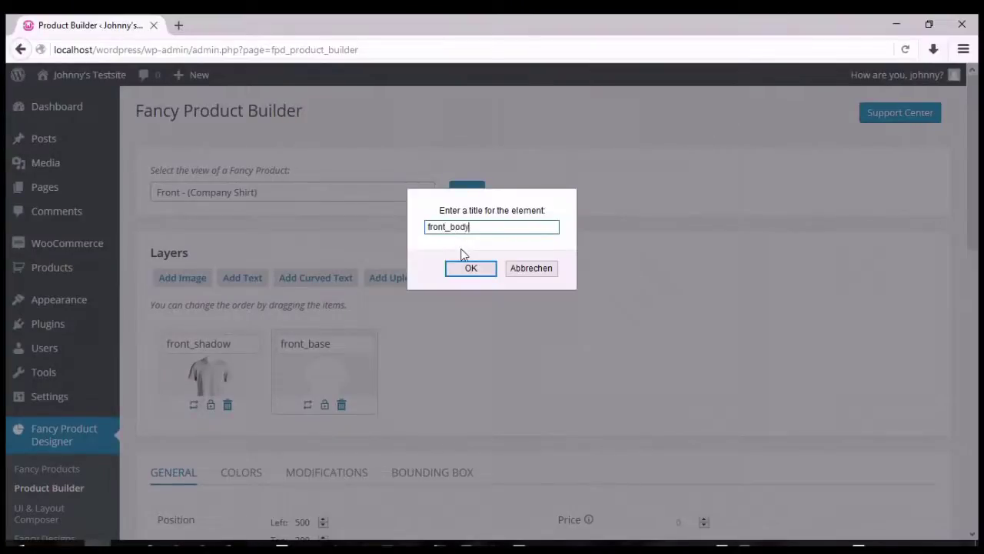
pyautogui.press('Return')
pyautogui.click(81, 346)
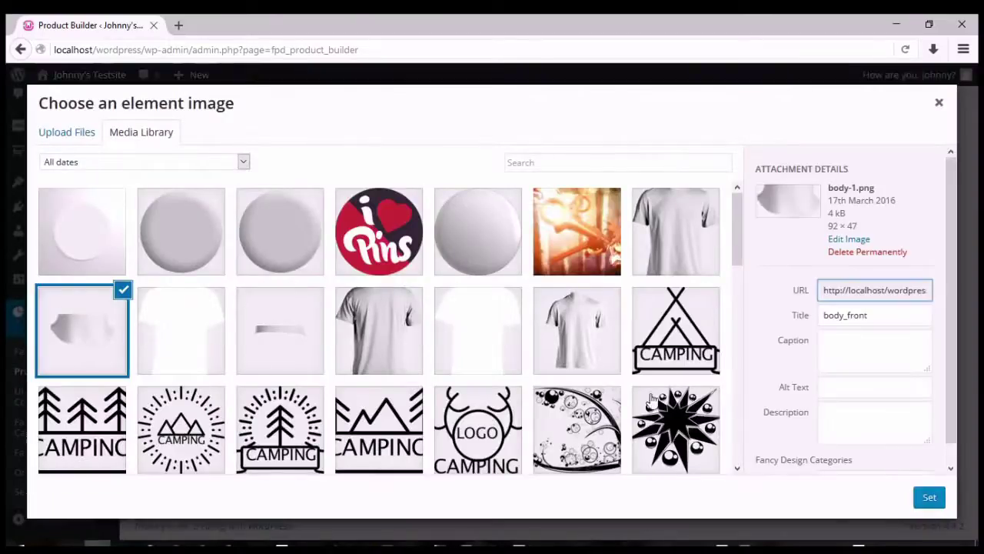
pyautogui.click(930, 496)
pyautogui.scroll(-8, 728, 420)
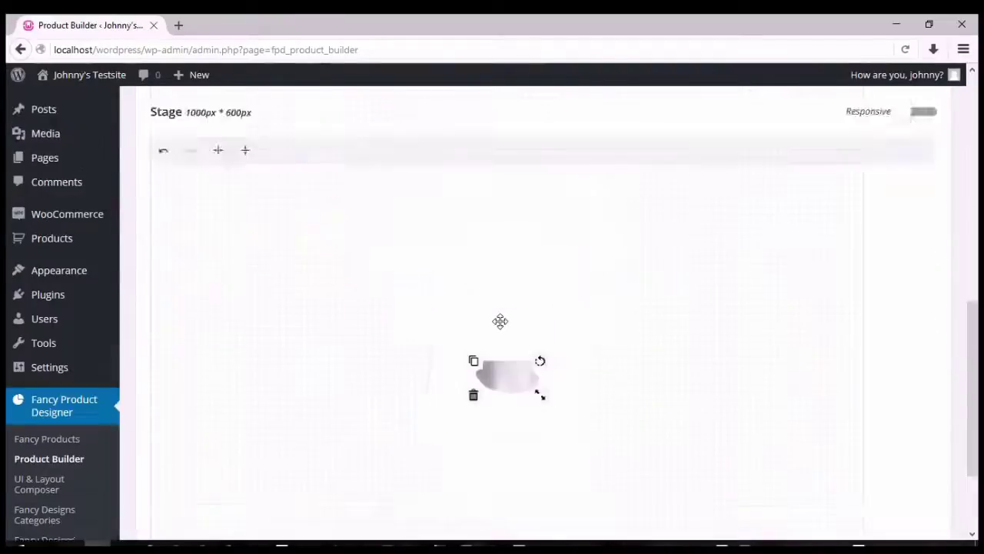
# - Reorder the layers so front_base comes before front_shadow, and move the front_body image up into the shirt's neck opening
pyautogui.scroll(6, 500, 320)
pyautogui.scroll(-7, 384, 308)
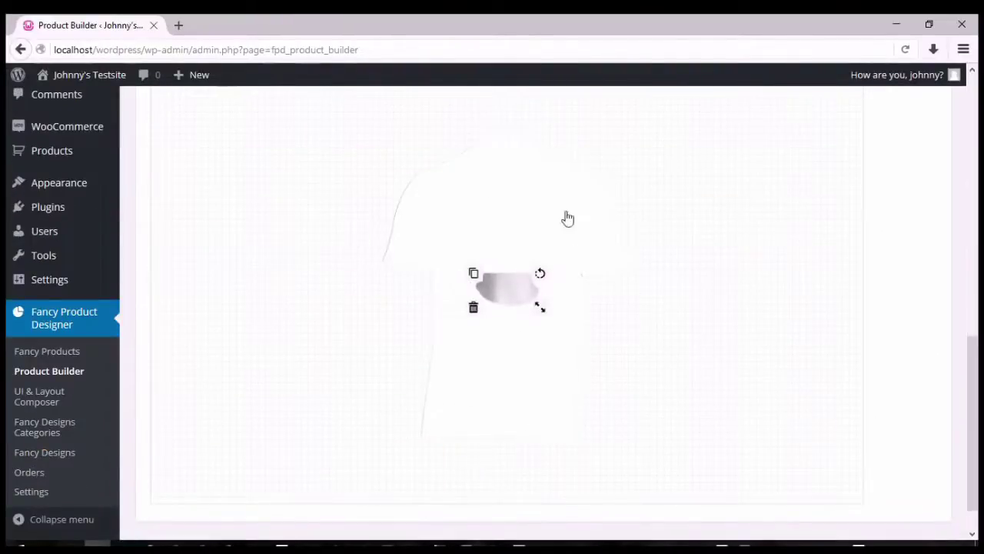
pyautogui.scroll(8, 525, 343)
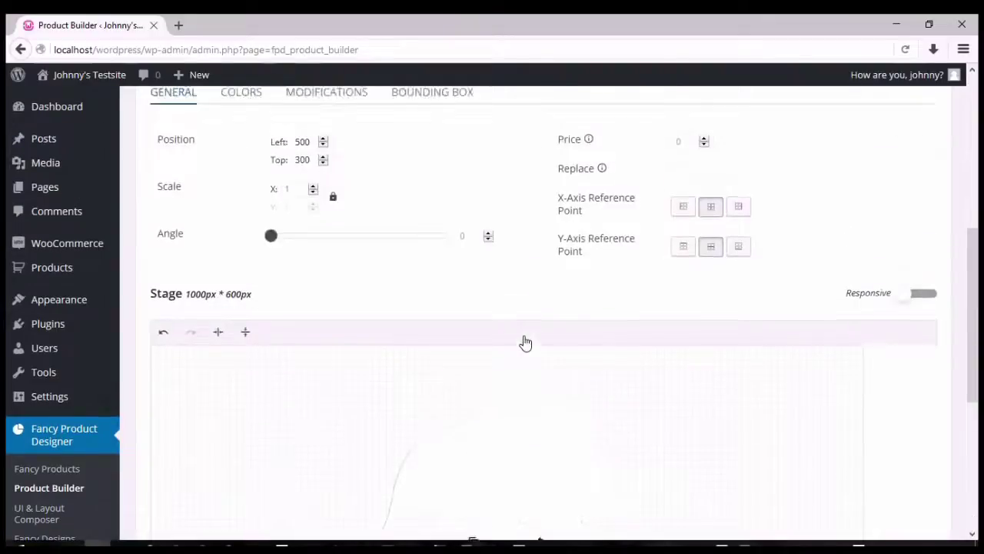
pyautogui.moveTo(330, 219); pyautogui.dragTo(214, 216)
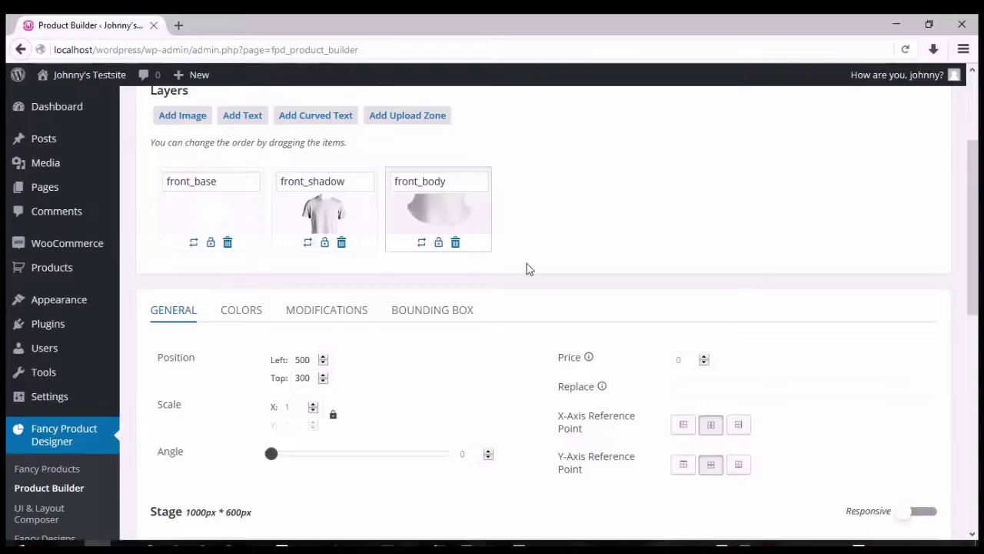
pyautogui.scroll(-8, 528, 269)
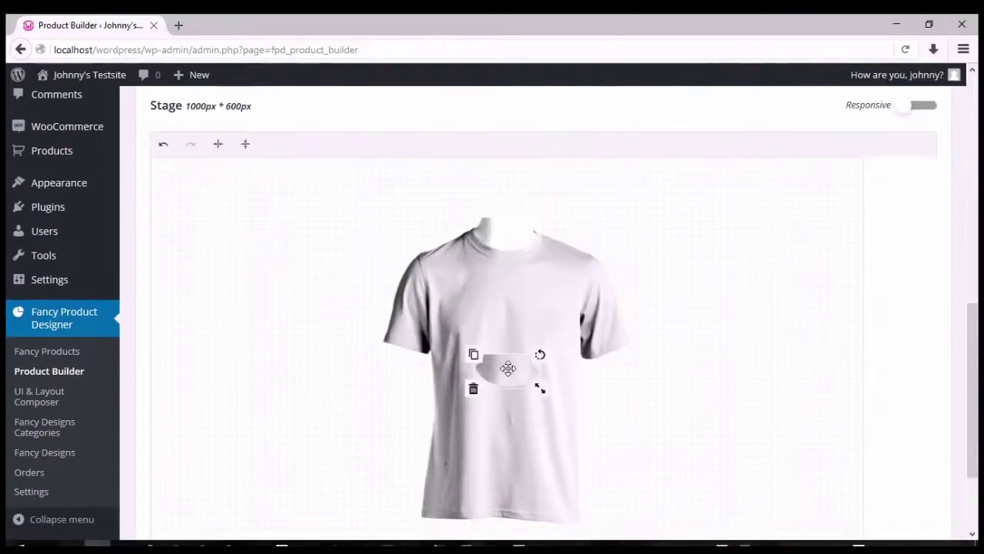
pyautogui.moveTo(508, 368); pyautogui.dragTo(506, 231)
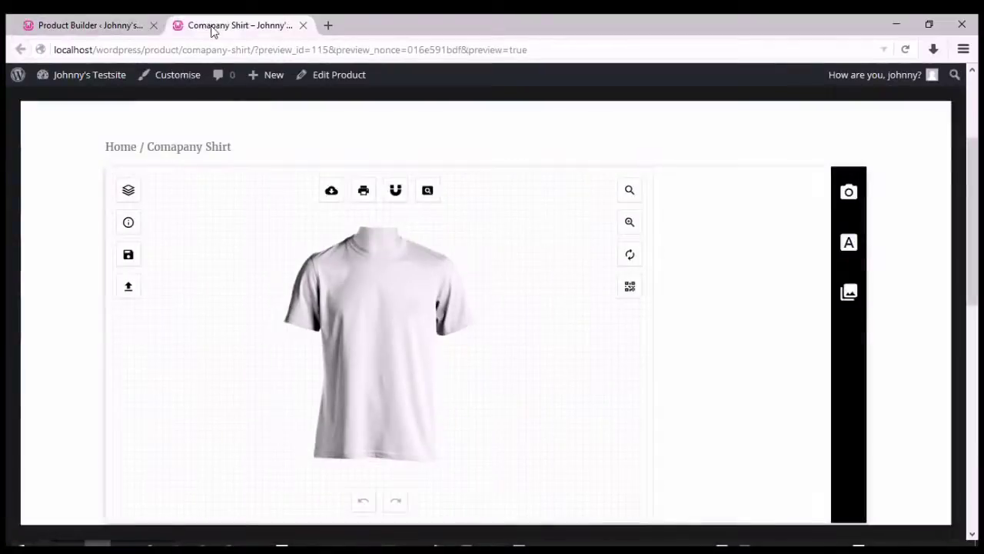
# - Check the shirt's assembled front view on the storefront product preview page, and return to the Product Builder
pyautogui.scroll(-3, 378, 72)
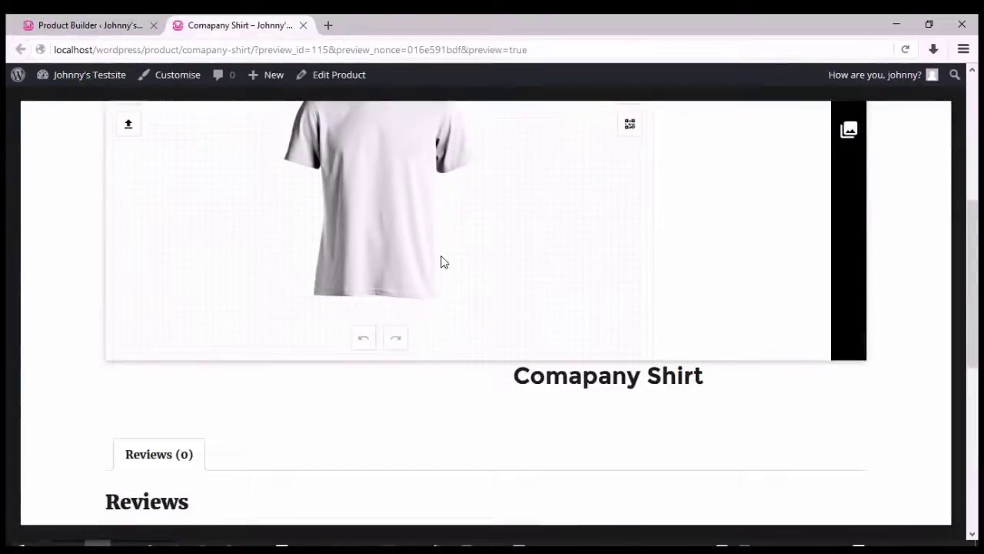
pyautogui.scroll(3, 433, 272)
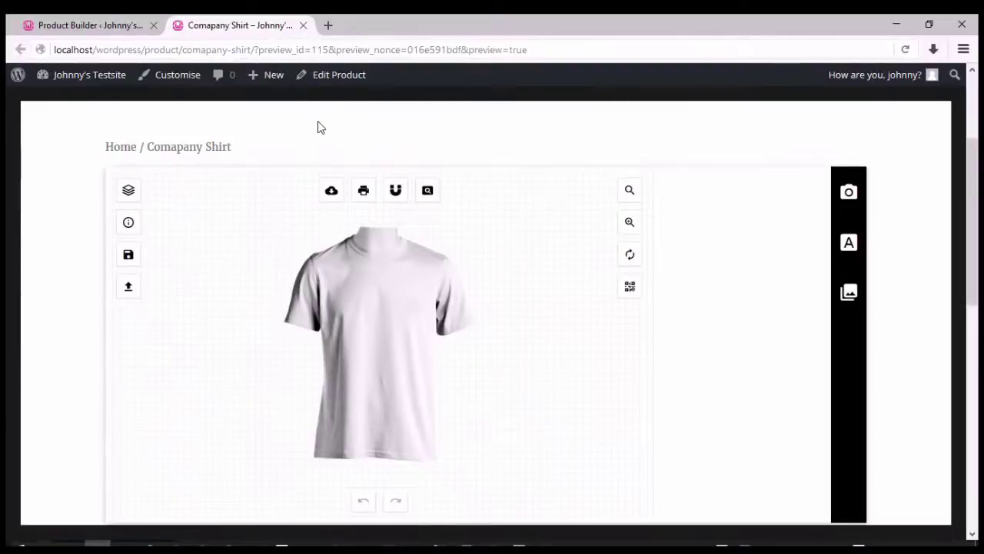
pyautogui.click(116, 31)
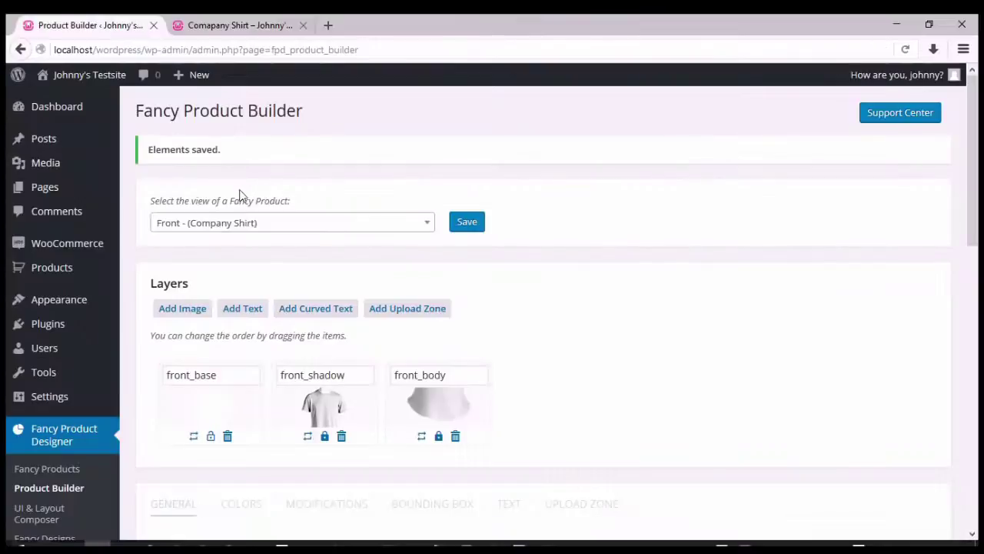
# - Add a view titled "Back" to the Company Shirt product, using shadows.png as its thumbnail
pyautogui.click(37, 469)
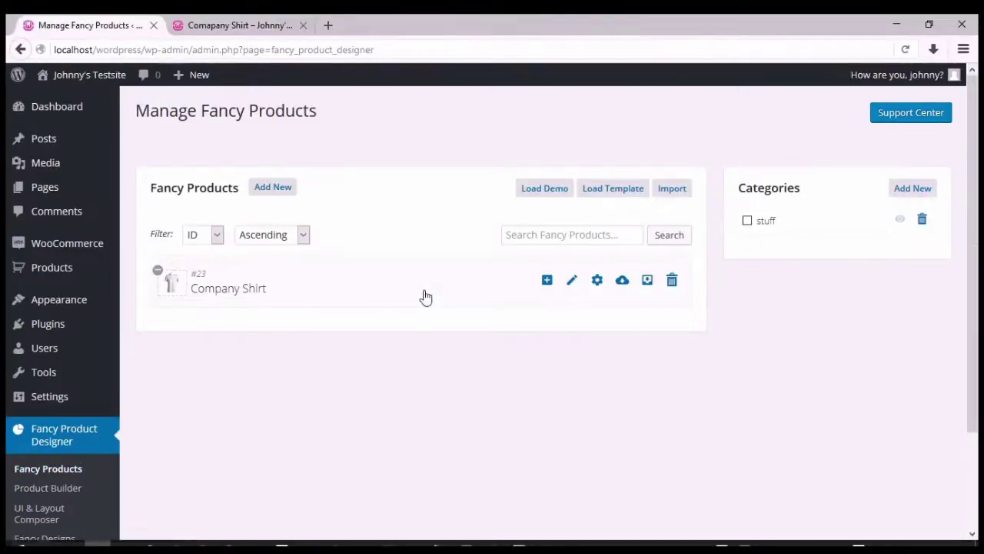
pyautogui.click(547, 282)
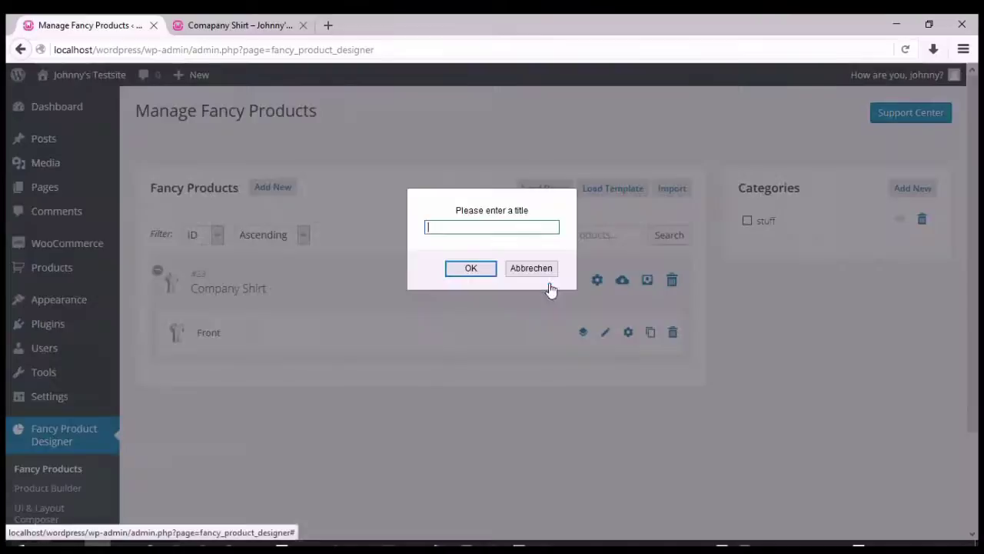
pyautogui.write('Back')
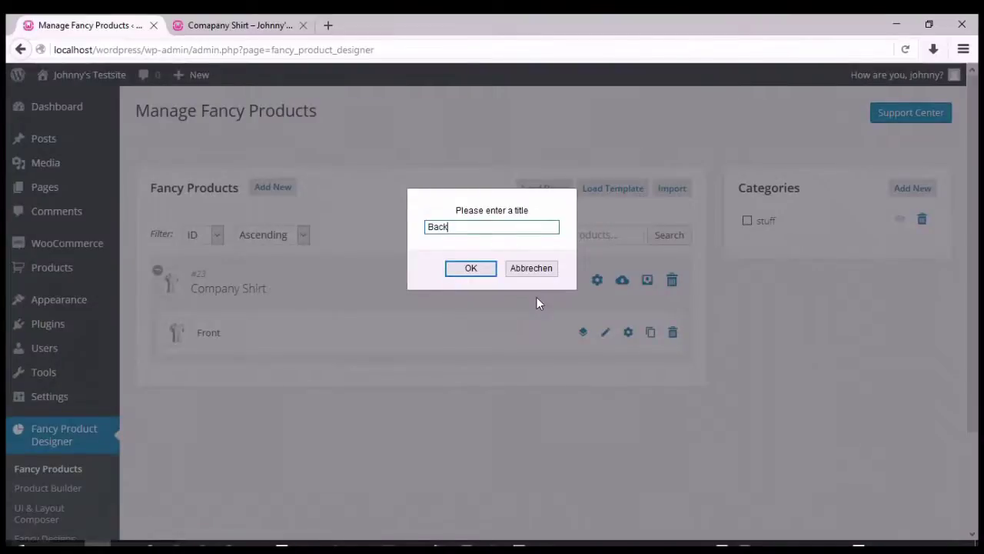
pyautogui.press('Return')
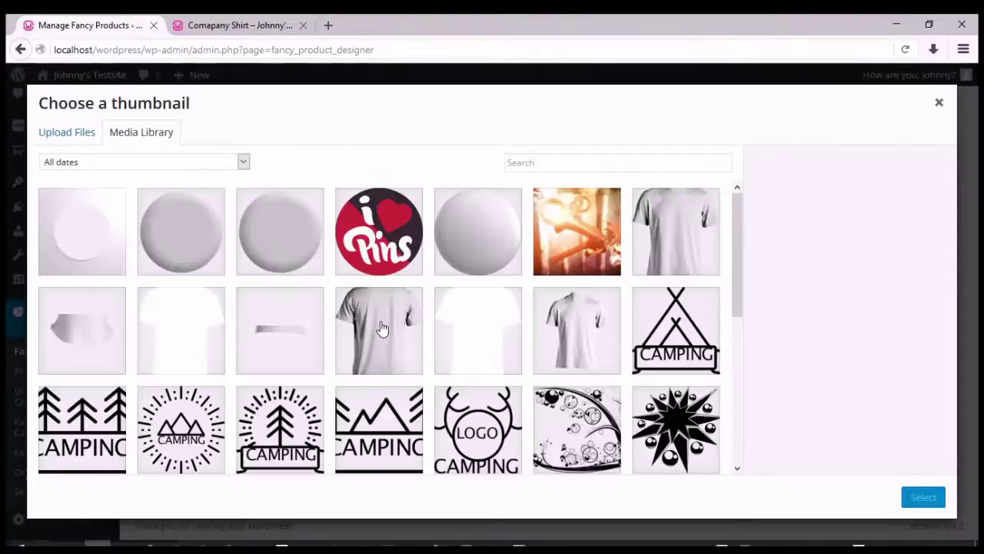
pyautogui.click(382, 329)
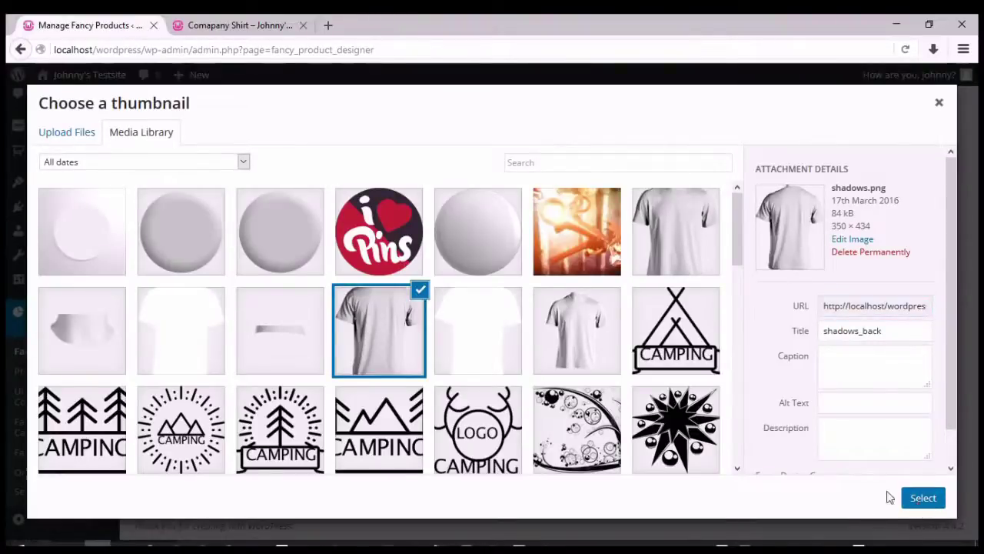
pyautogui.click(919, 498)
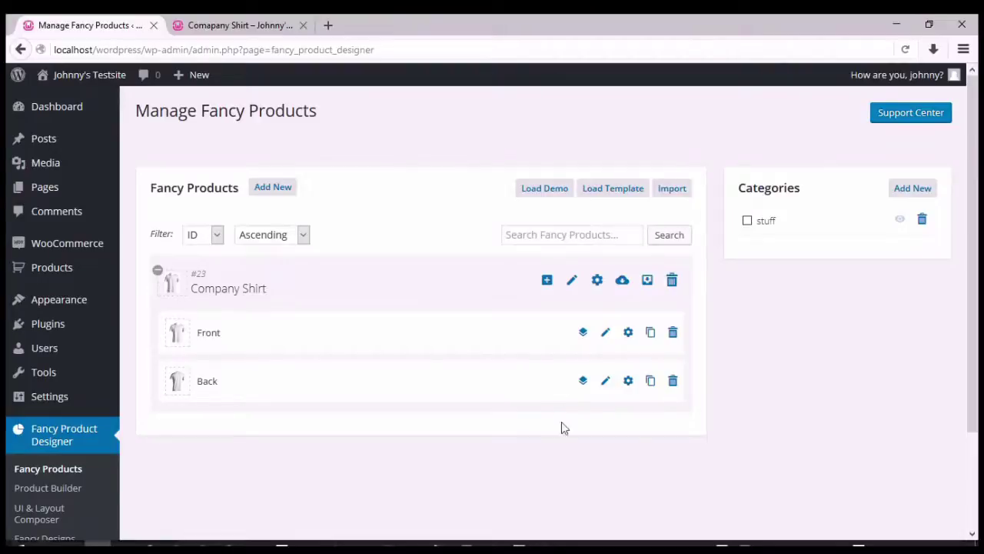
# - Open the Back view's layers and add an image layer titled "back_shadow" using shadows.png from the media library
pyautogui.click(583, 381)
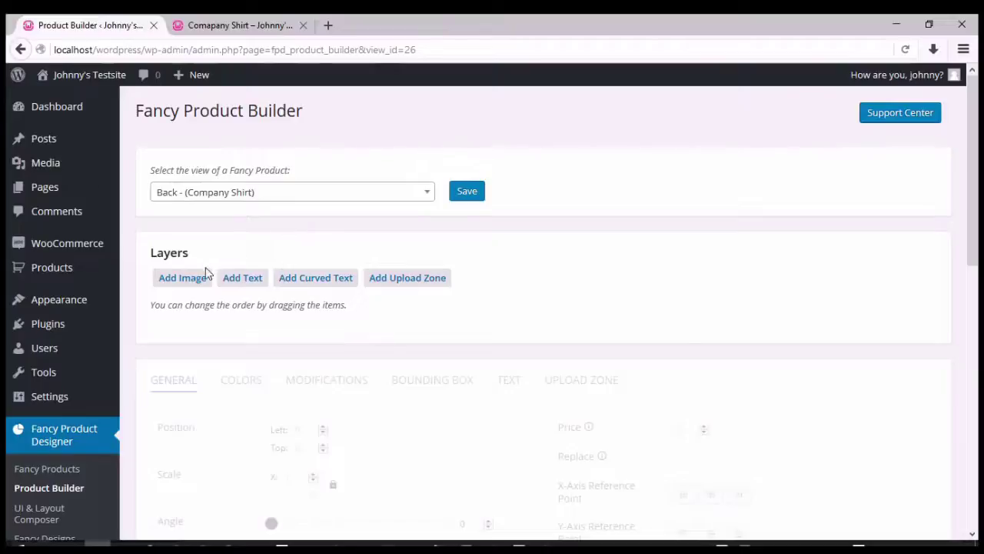
pyautogui.click(197, 285)
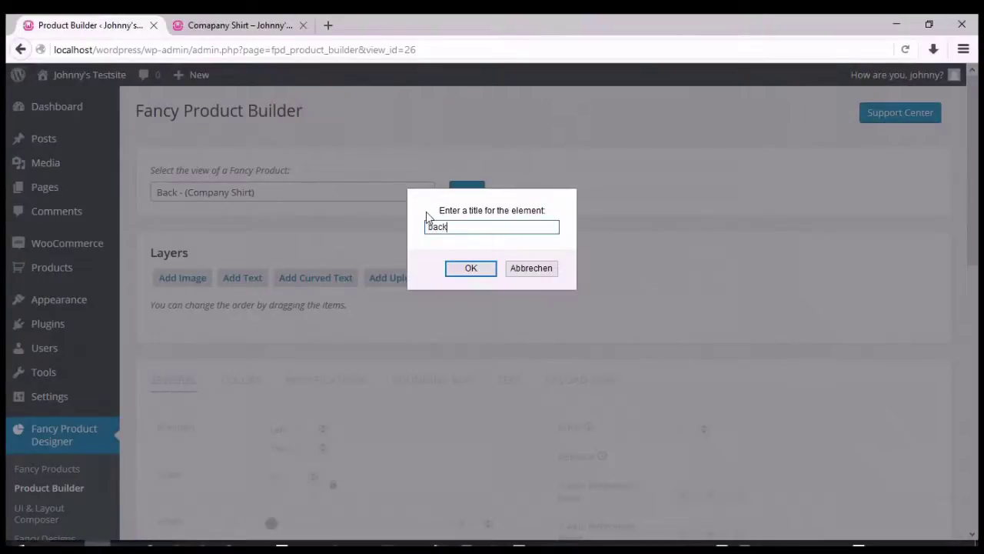
pyautogui.write('back_shadow')
pyautogui.press('Return')
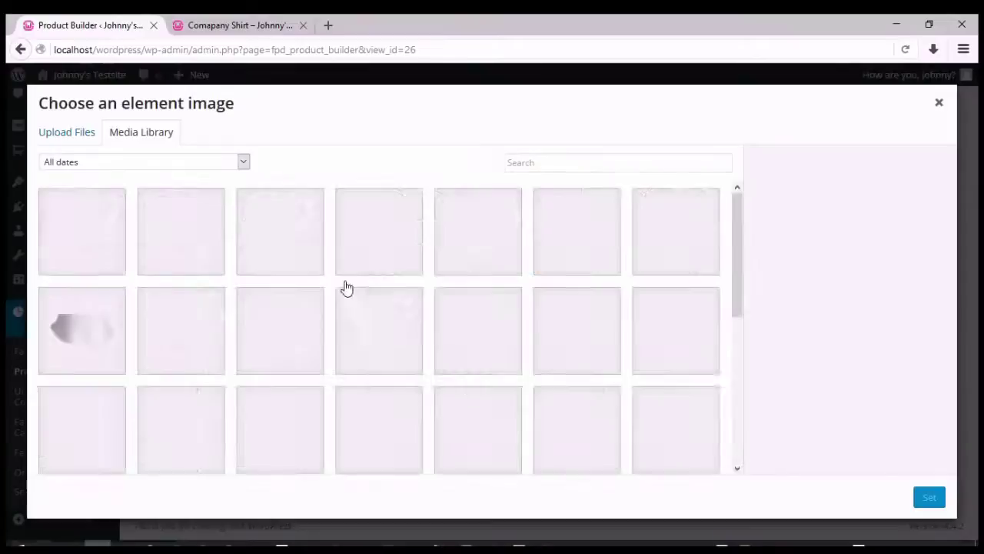
pyautogui.click(386, 333)
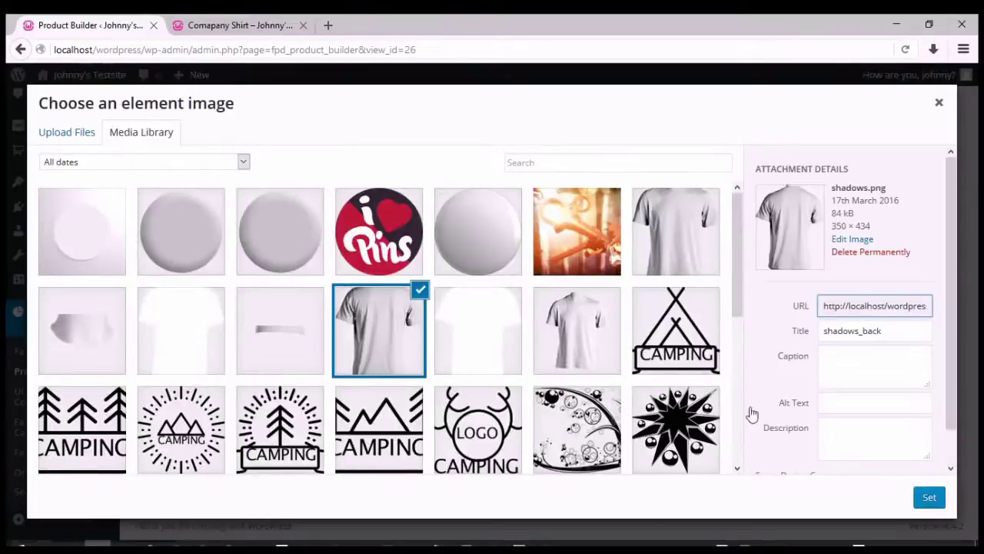
pyautogui.click(928, 499)
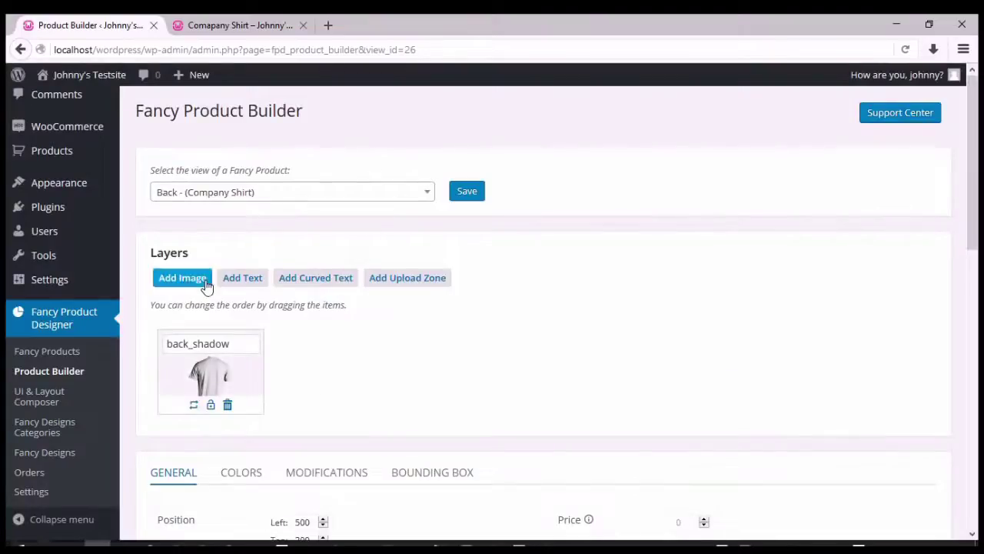
# - Add an image layer titled "back_base" to the Back view, using base-2.png from the media library
pyautogui.click(201, 278)
pyautogui.write('back')
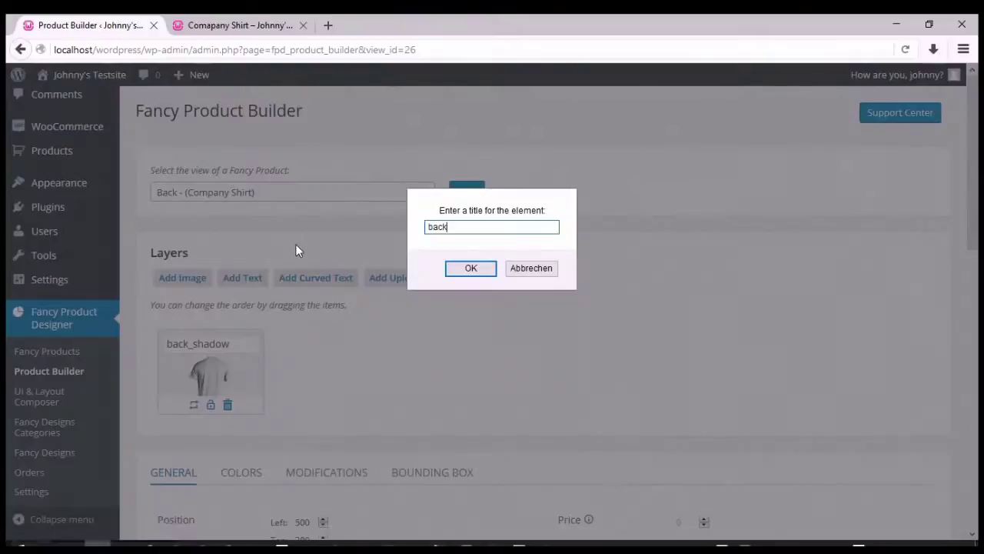
pyautogui.write('_base')
pyautogui.press('Return')
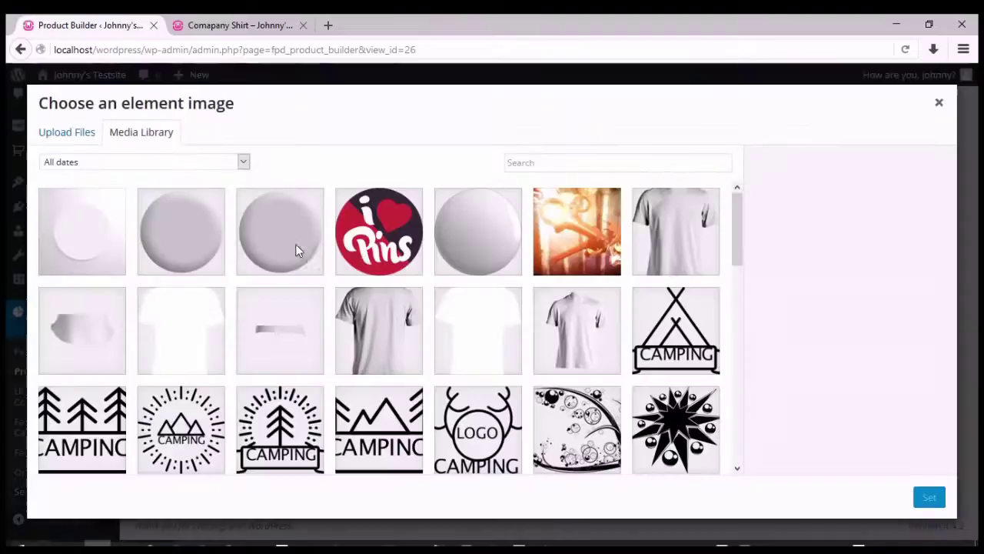
pyautogui.click(467, 331)
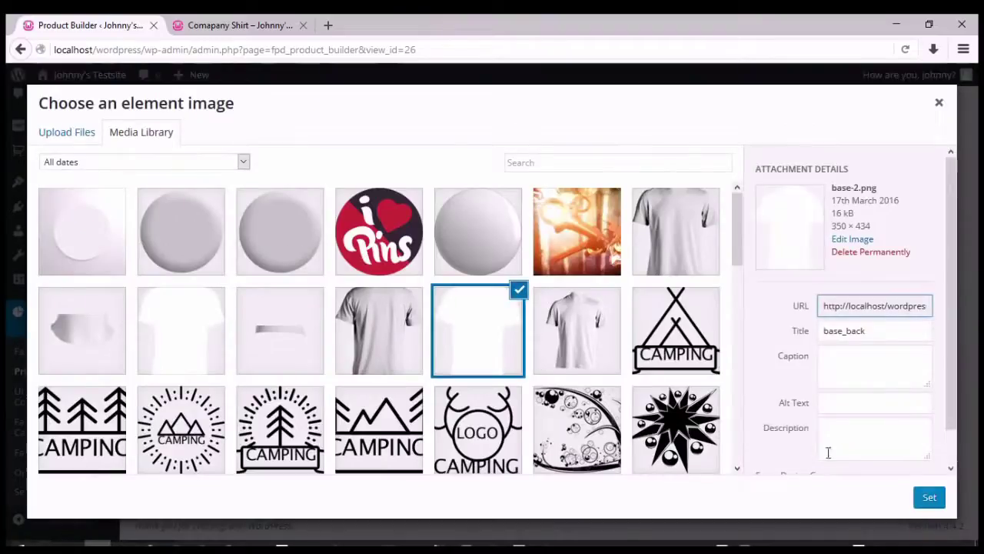
pyautogui.click(929, 497)
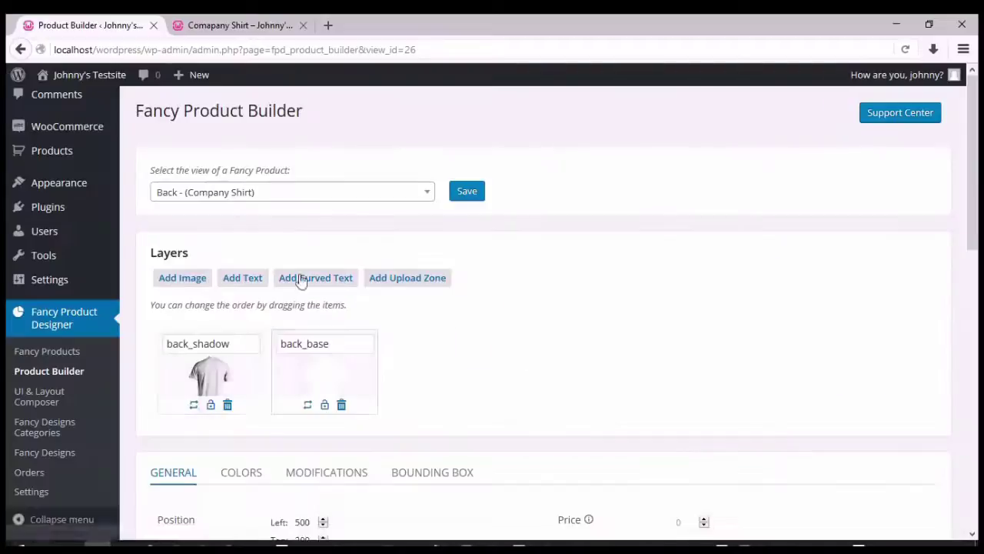
# - Add an image layer titled "back_body" to the Back view, using the thin grey neck strip image, and save the view
pyautogui.click(193, 278)
pyautogui.write('back_body')
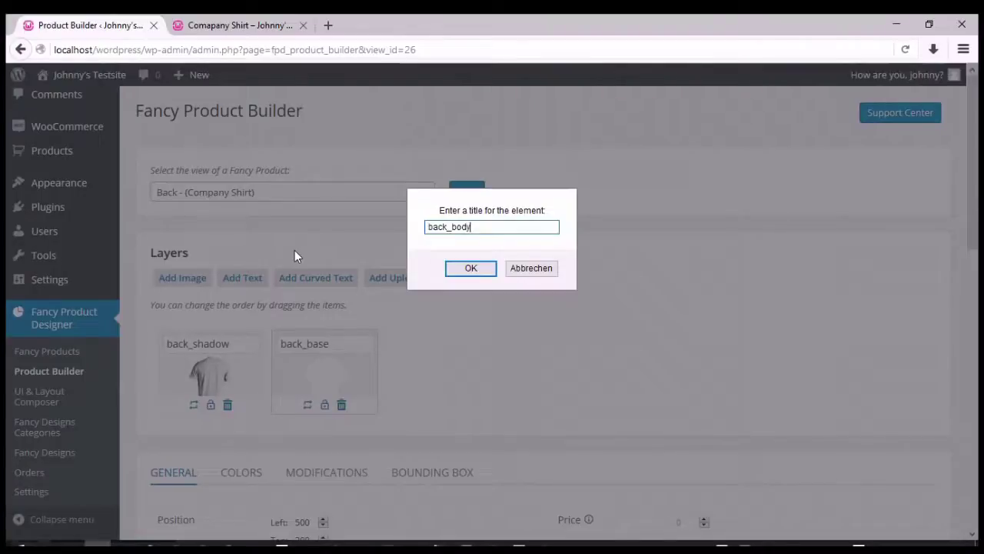
pyautogui.press('Return')
pyautogui.click(259, 331)
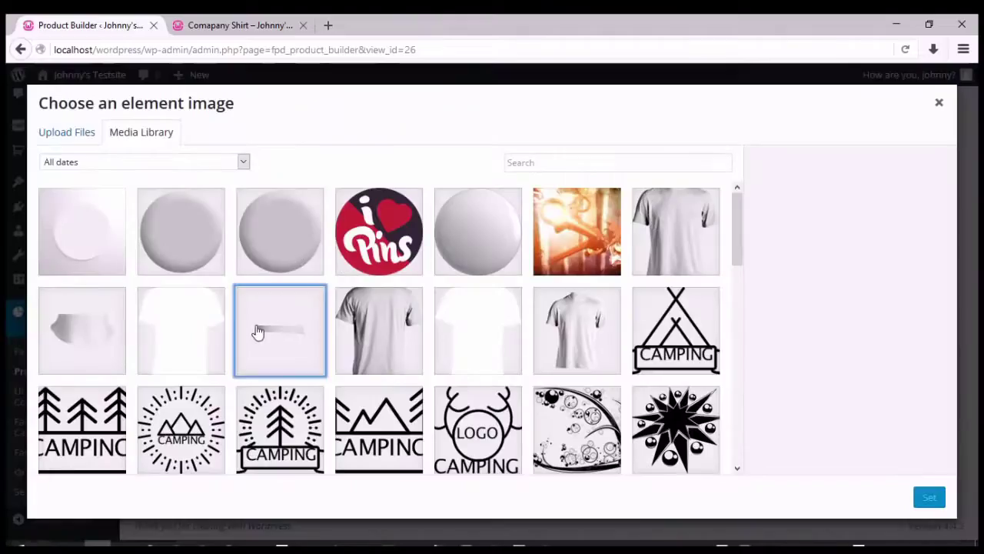
pyautogui.click(929, 498)
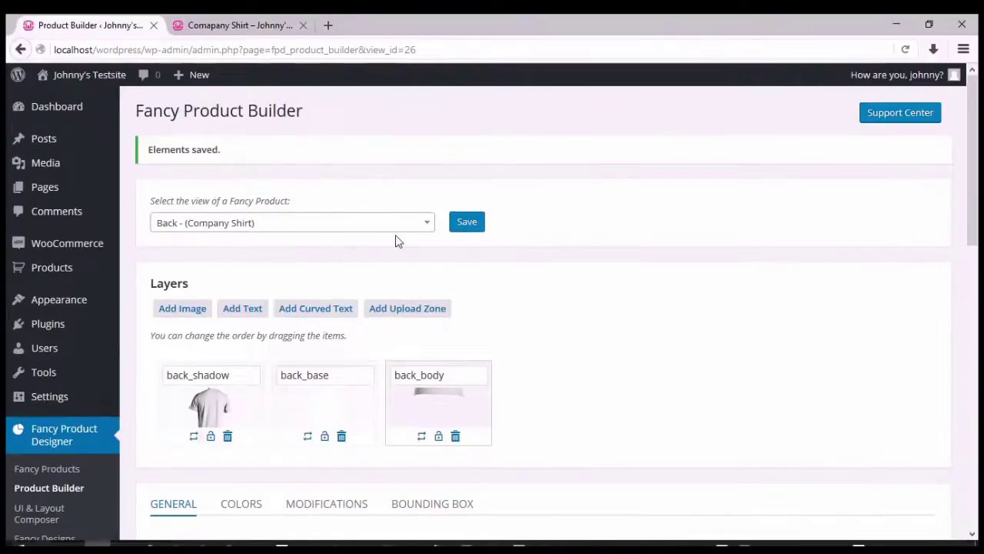
# - Move the back_body image up into the neck opening at the top of the shirt's back
pyautogui.scroll(-1, 397, 242)
pyautogui.scroll(-6, 467, 312)
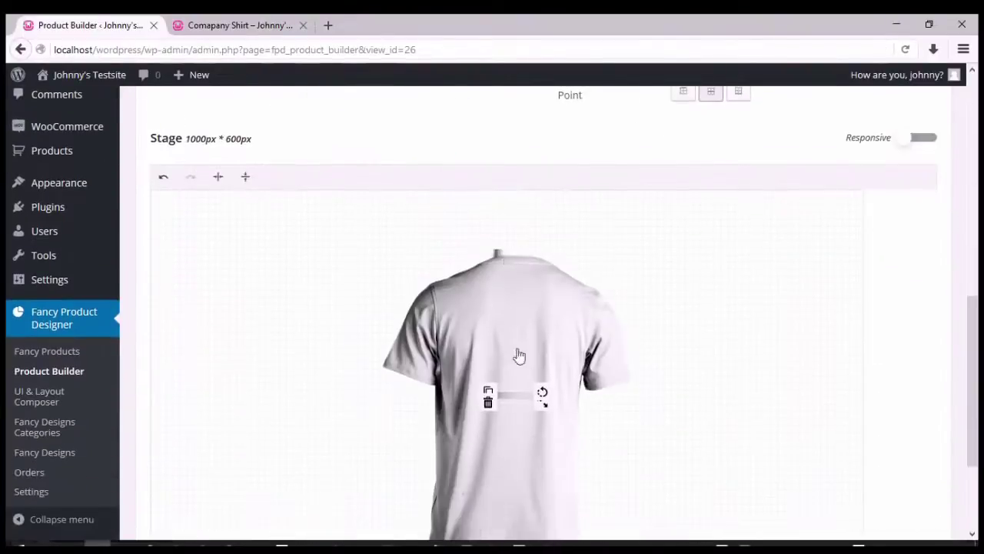
pyautogui.moveTo(513, 396); pyautogui.dragTo(515, 253)
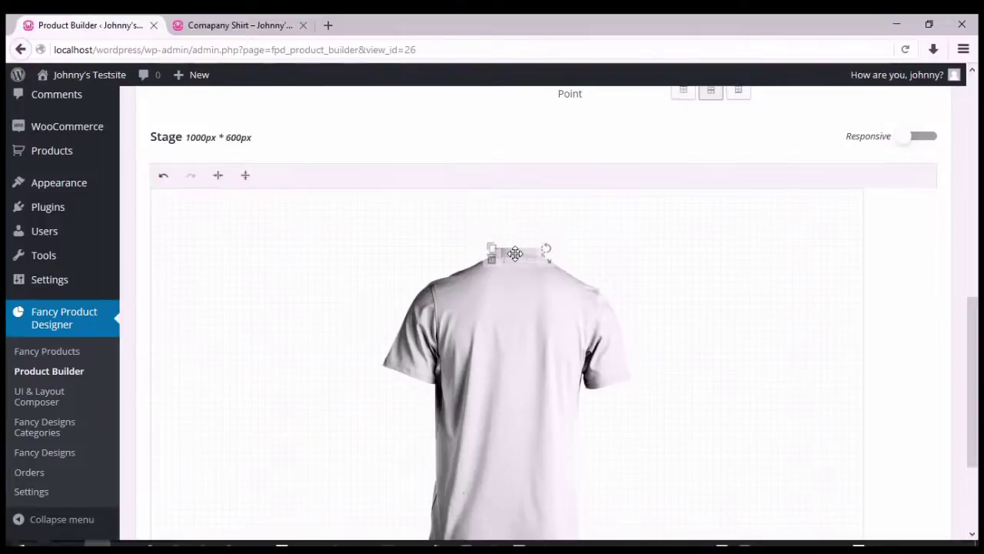
pyautogui.click(527, 329)
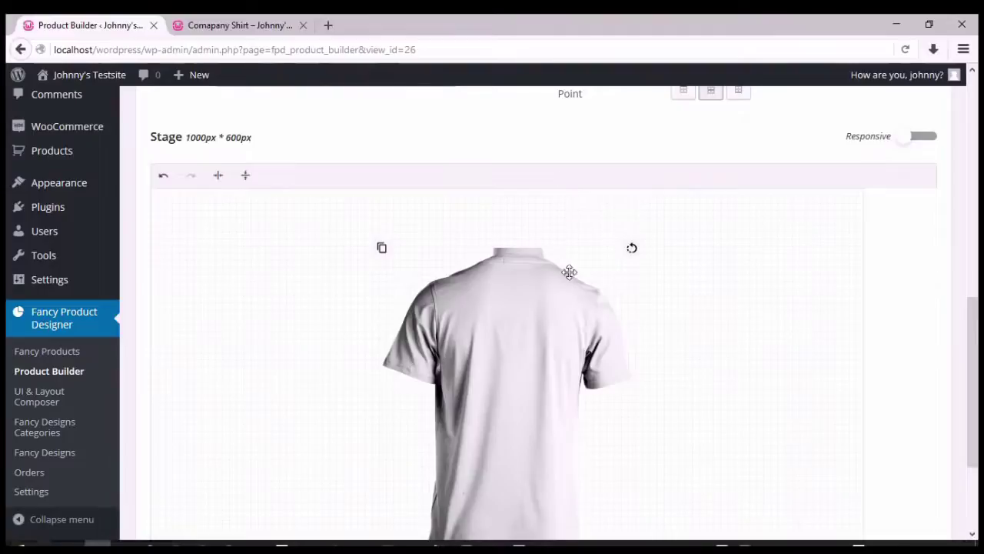
pyautogui.scroll(3, 614, 361)
pyautogui.scroll(3, 614, 361)
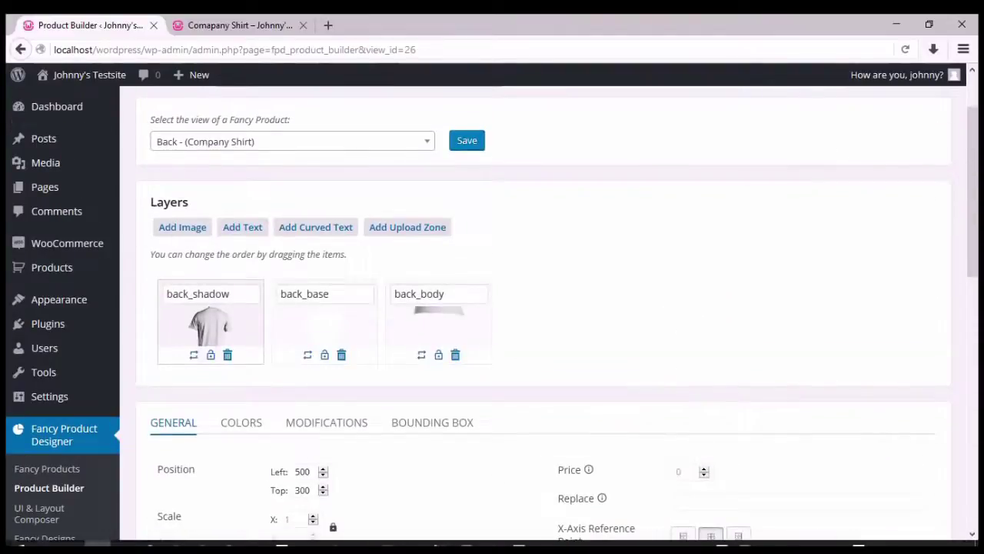
# - Reload the storefront product preview page and check the shirt's Back and Front views
pyautogui.click(240, 26)
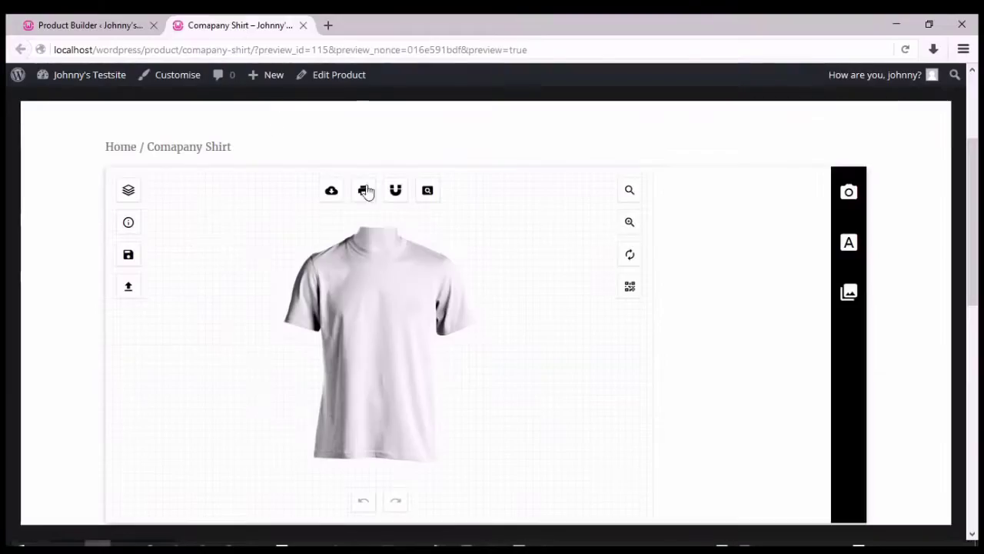
pyautogui.scroll(-2, 369, 194)
pyautogui.scroll(2, 368, 191)
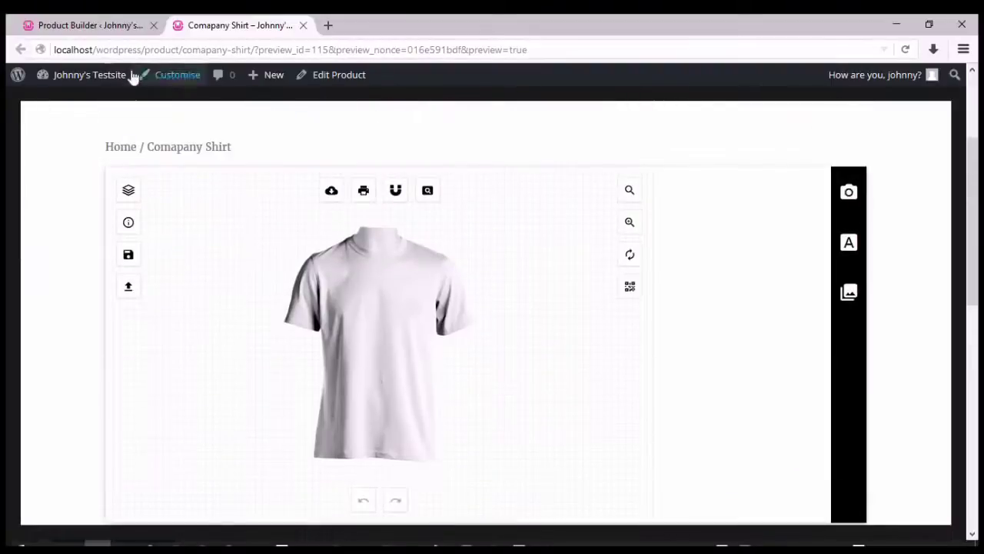
pyautogui.click(907, 50)
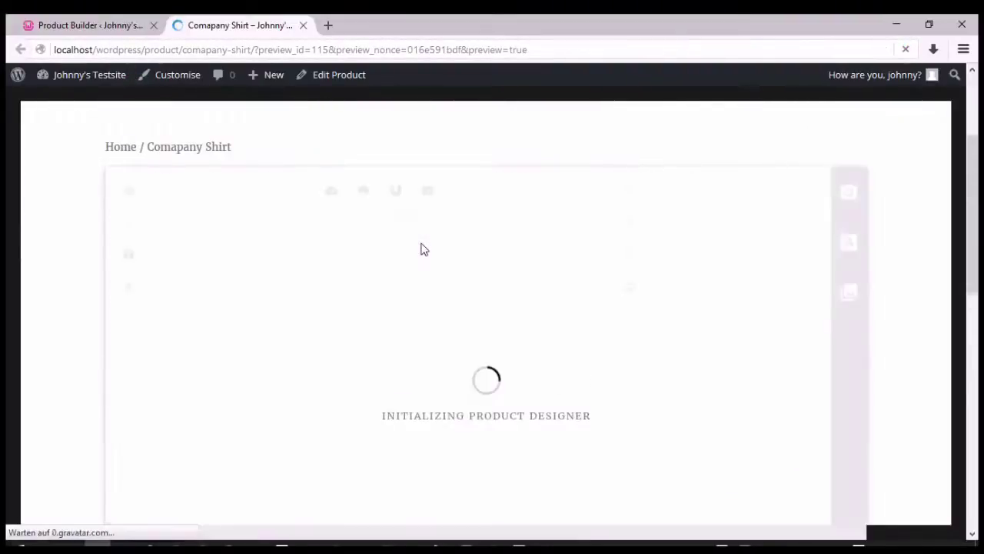
pyautogui.scroll(-3, 415, 254)
pyautogui.scroll(1, 222, 415)
pyautogui.click(222, 426)
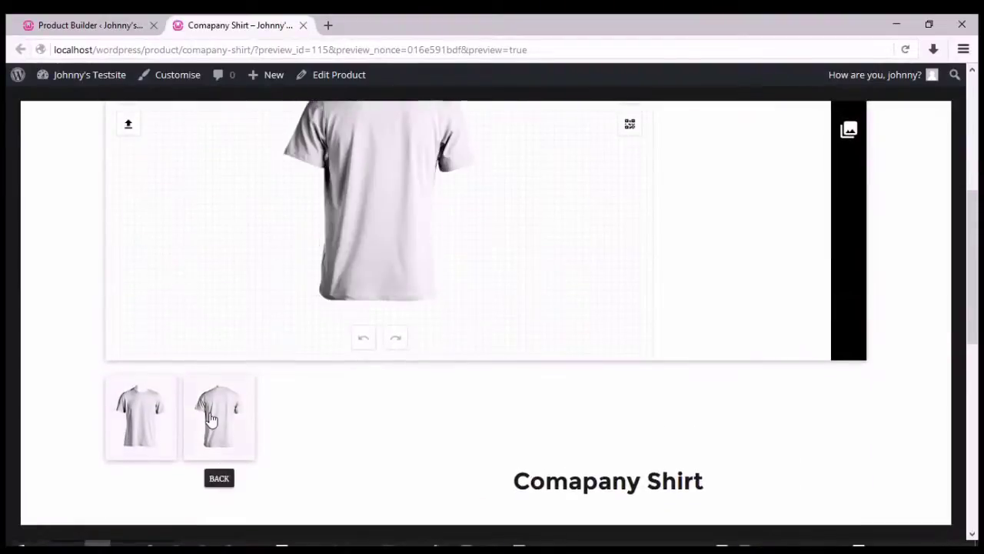
pyautogui.scroll(2, 303, 433)
pyautogui.scroll(-1, 303, 433)
pyautogui.click(154, 490)
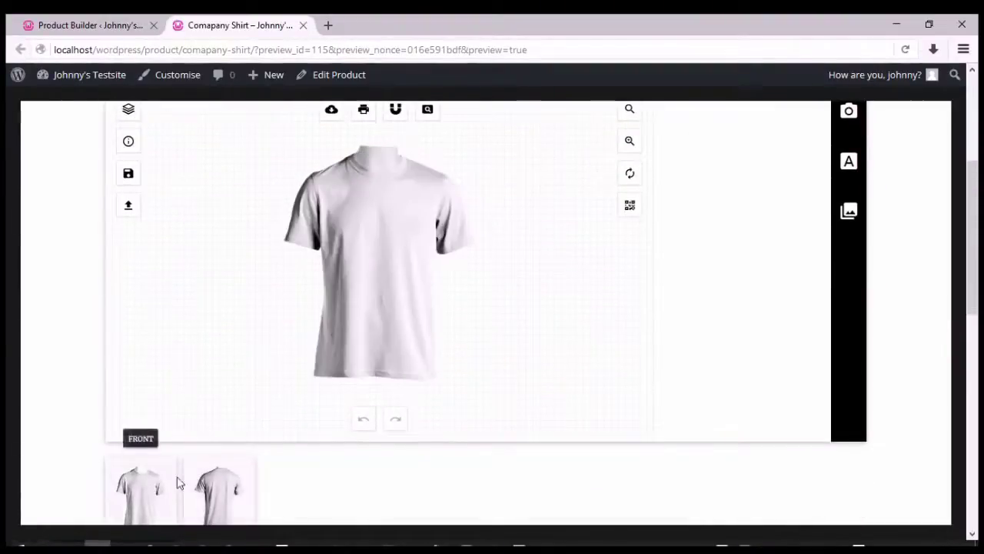
pyautogui.scroll(2, 477, 496)
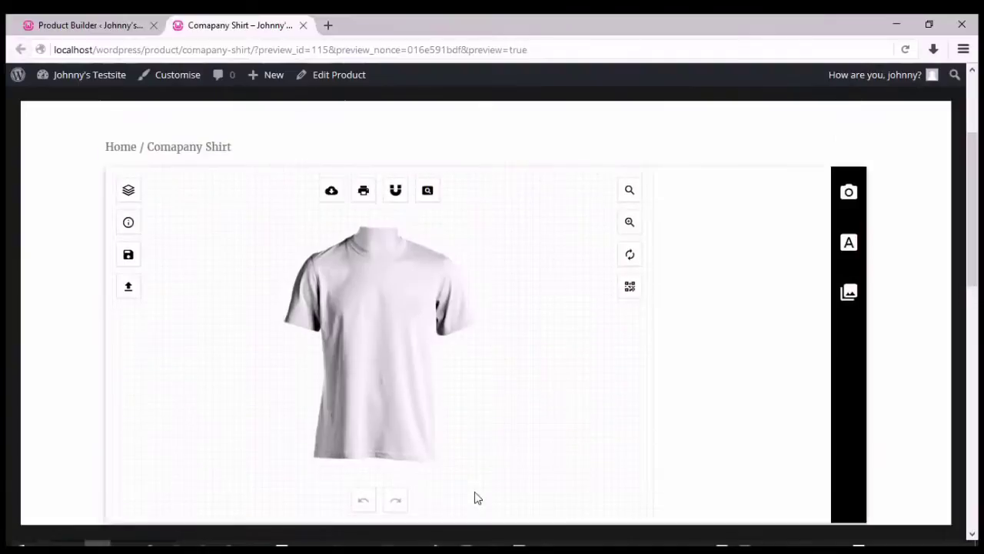
pyautogui.scroll(-2, 476, 496)
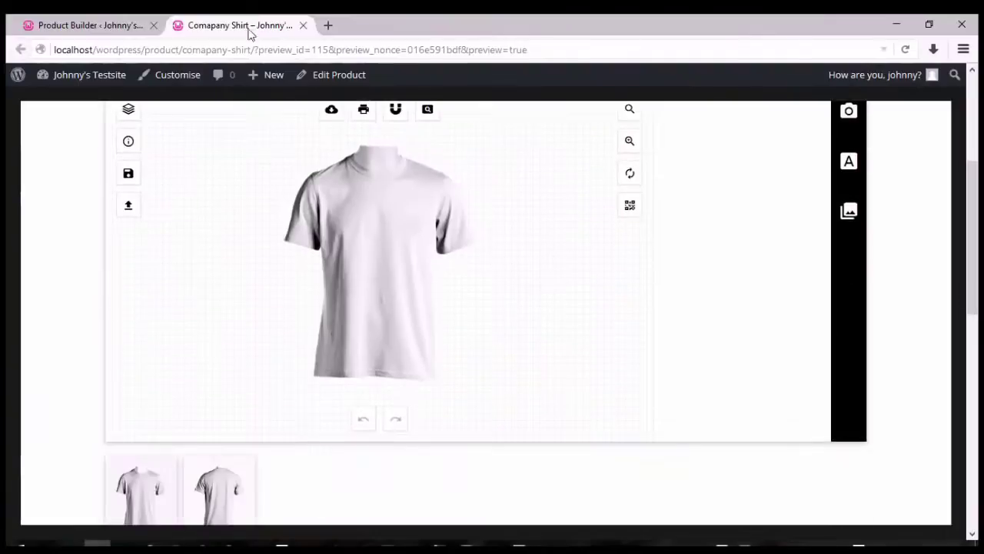
# - Return to the Product Builder and open the Company Shirt's Front view for editing
pyautogui.click(125, 31)
pyautogui.scroll(-4, 310, 249)
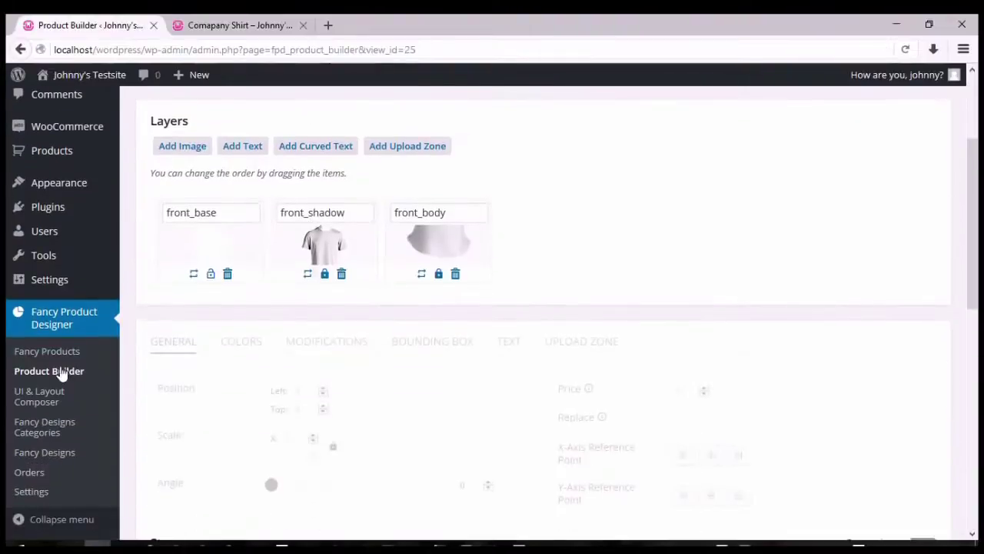
pyautogui.click(61, 372)
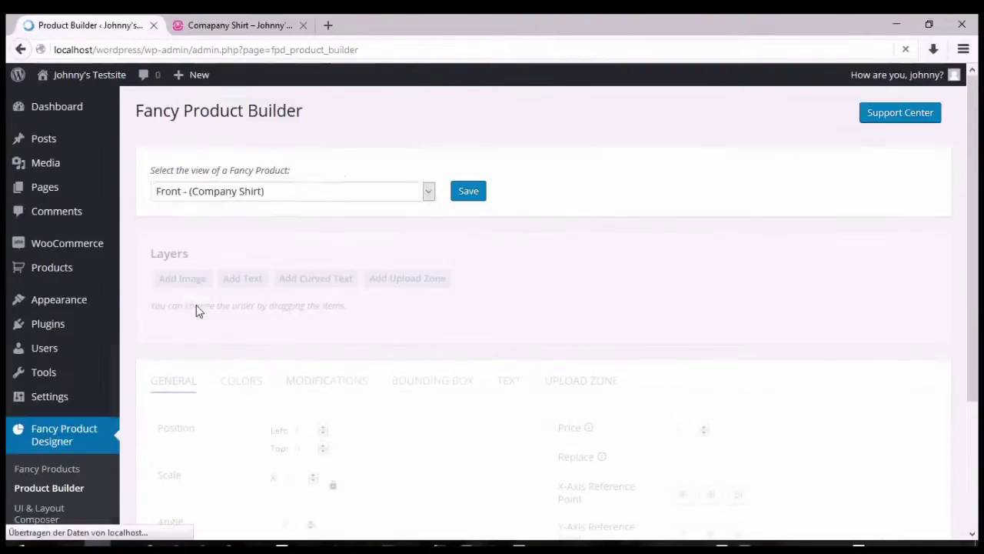
pyautogui.click(234, 191)
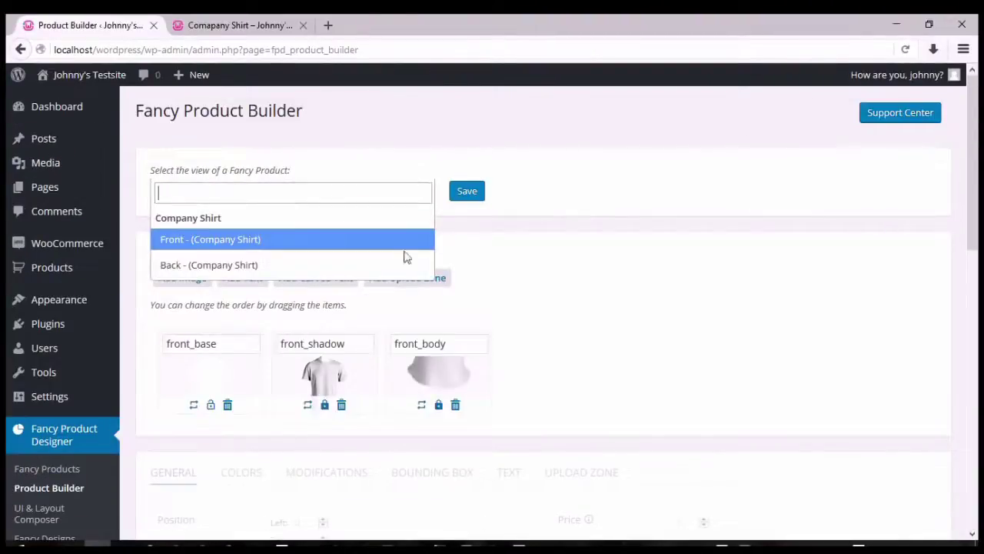
pyautogui.click(436, 308)
# - Set the front_base layer's current color to red #dd3333 and check the shirt on the stage
pyautogui.scroll(-3, 234, 378)
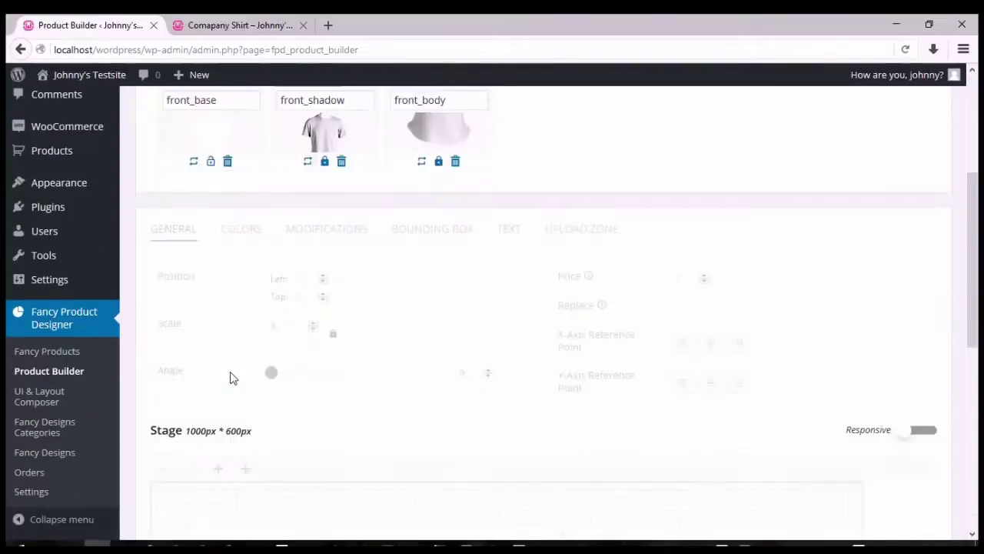
pyautogui.click(220, 119)
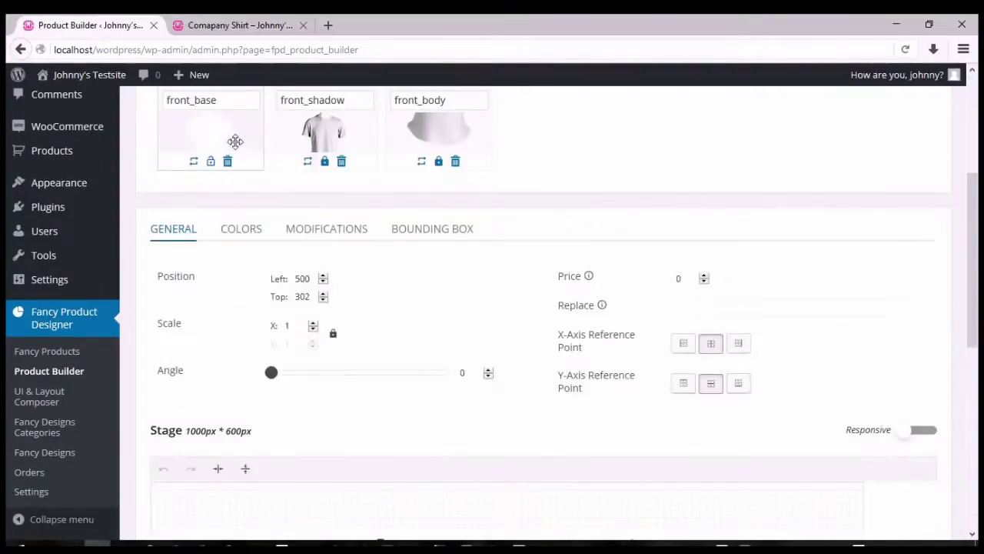
pyautogui.click(259, 233)
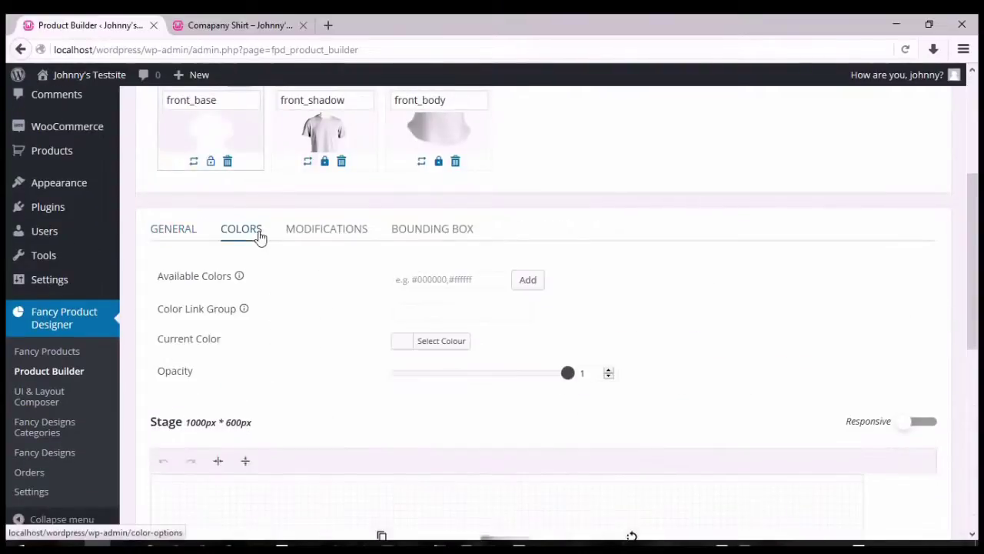
pyautogui.click(431, 343)
pyautogui.click(438, 506)
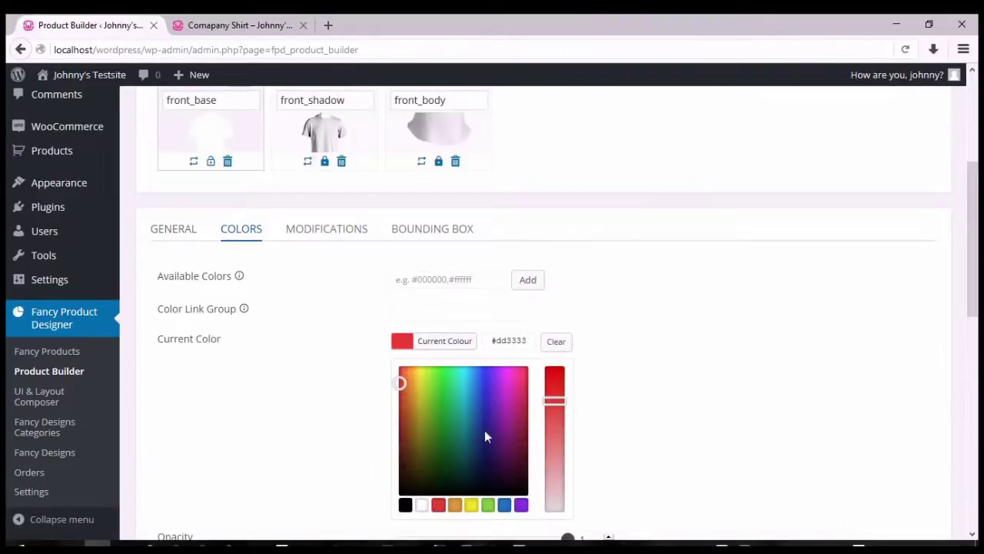
pyautogui.click(659, 332)
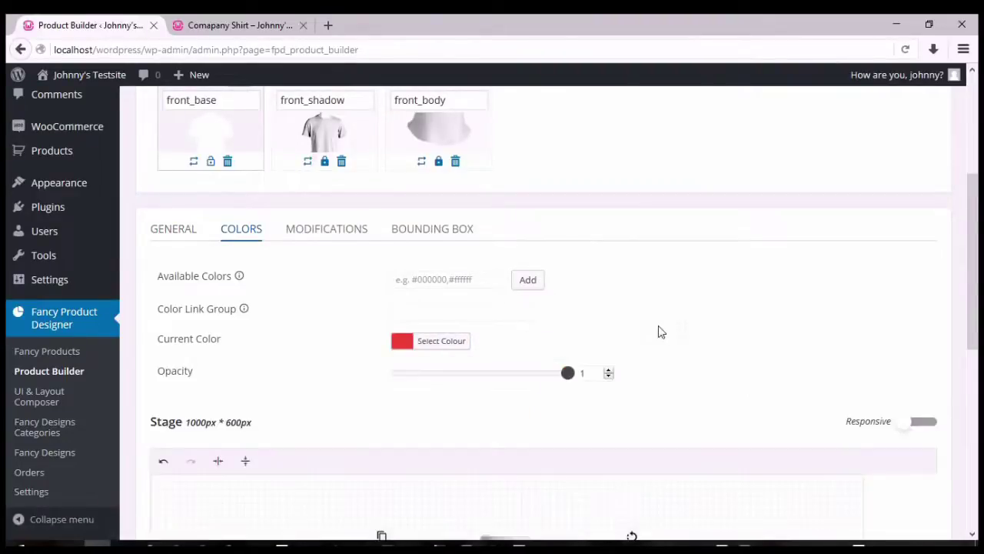
pyautogui.scroll(-5, 659, 331)
pyautogui.scroll(3, 659, 326)
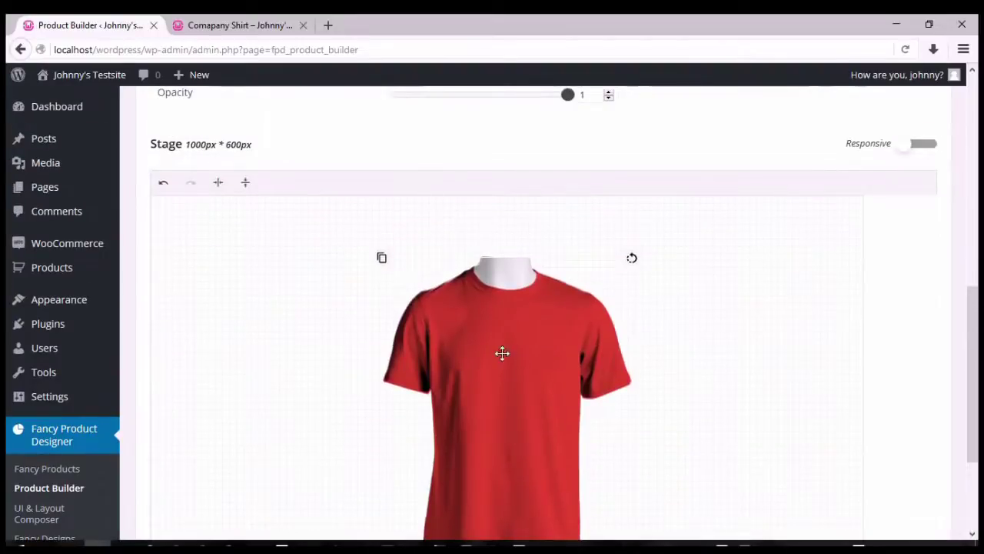
# - Add #dd3333 to the front_base layer's available colors and save the Front view
pyautogui.scroll(3, 490, 362)
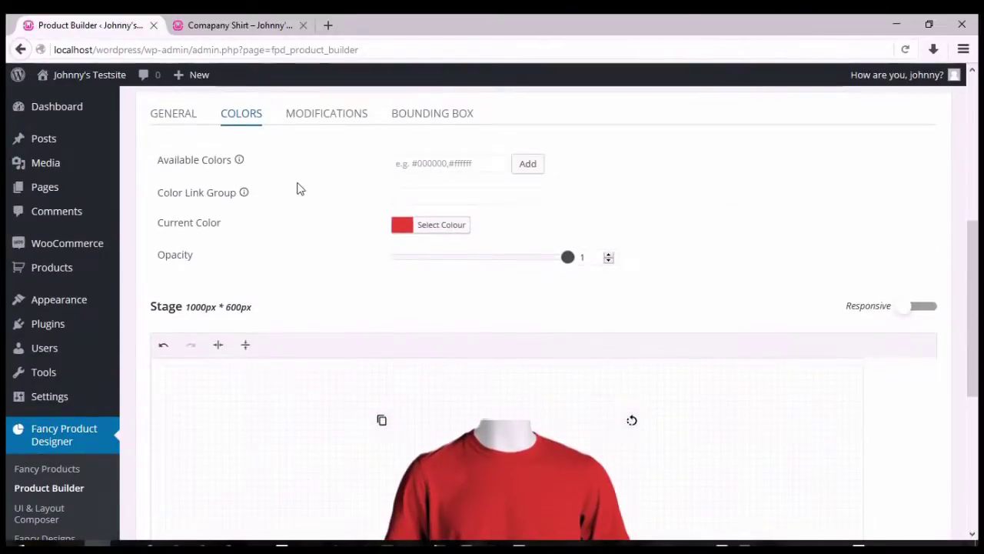
pyautogui.click(439, 164)
pyautogui.write('#dd3333')
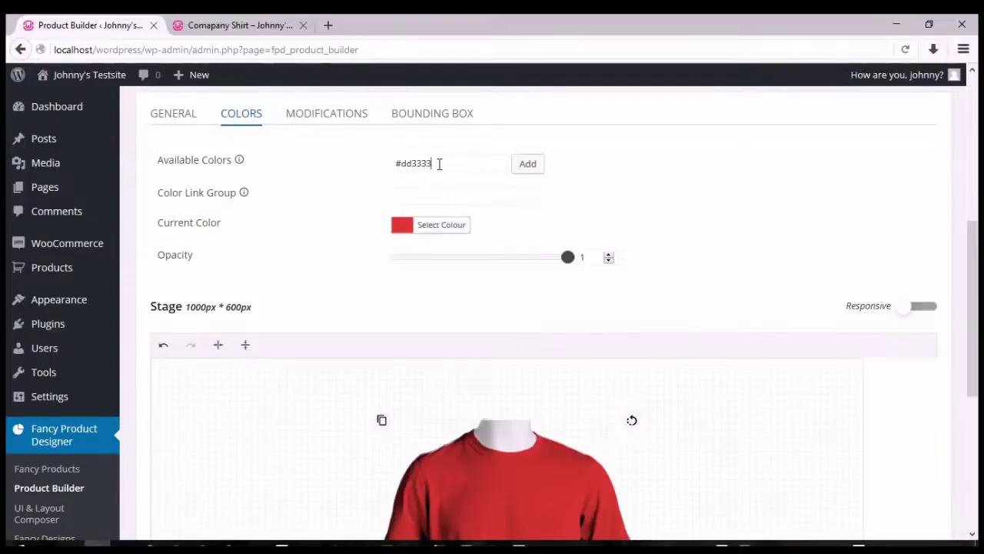
pyautogui.press('Return')
pyautogui.scroll(4, 462, 162)
pyautogui.click(461, 163)
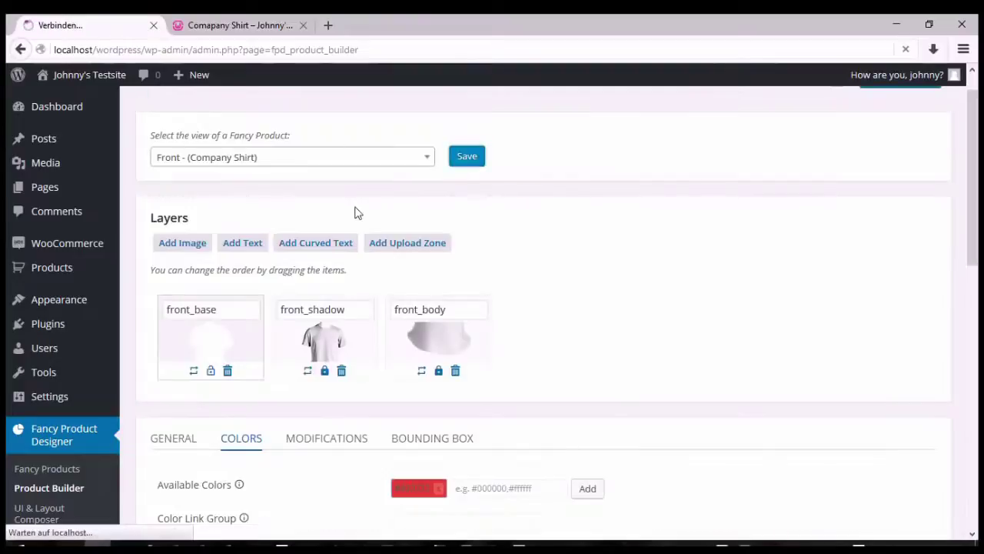
# - Reload the storefront product preview page and recolor the shirt's Front view to near-black #0d0101
pyautogui.click(212, 29)
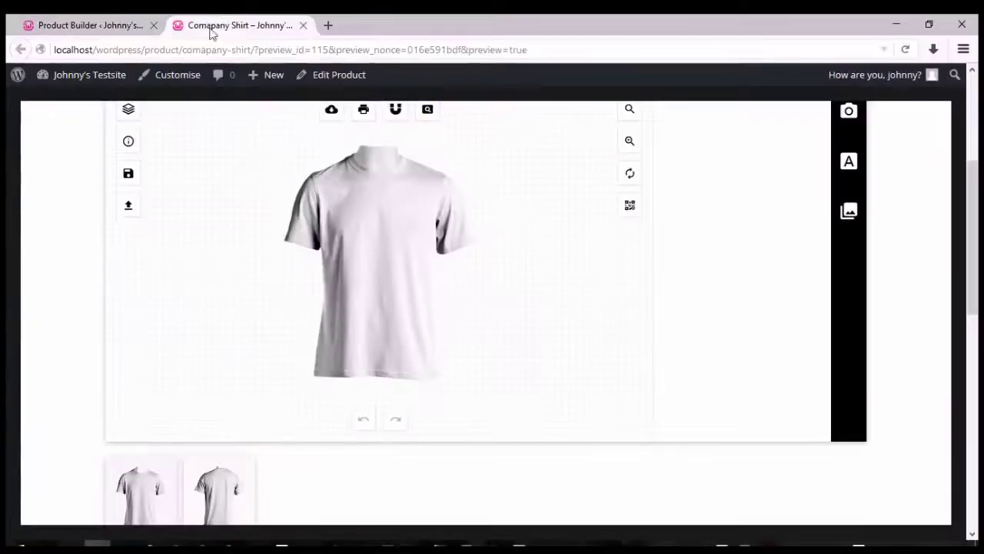
pyautogui.click(906, 50)
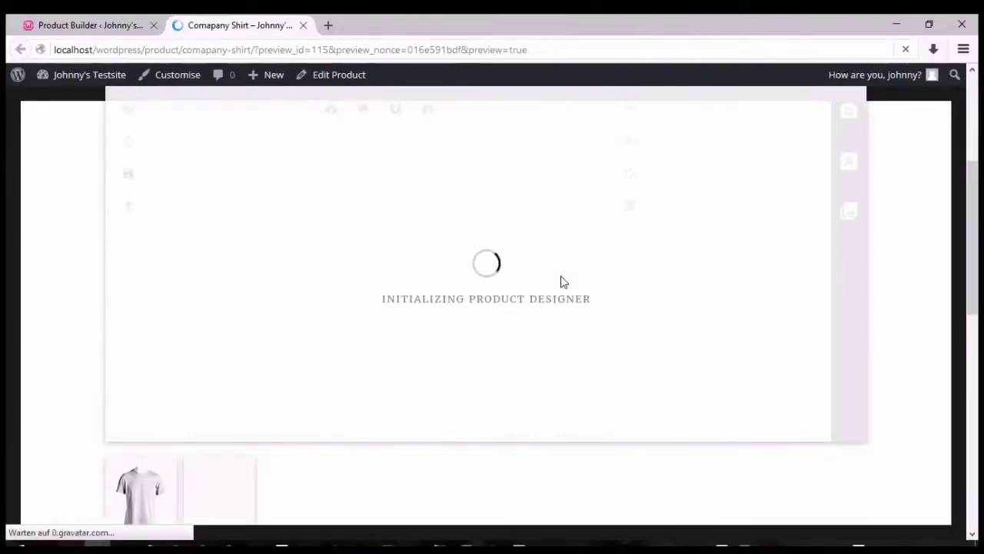
pyautogui.click(396, 263)
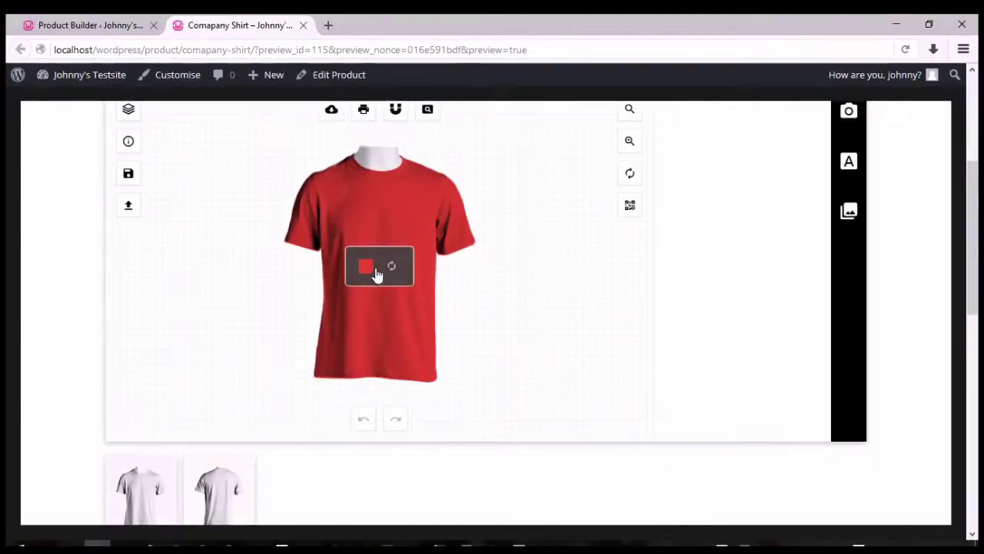
pyautogui.click(368, 273)
pyautogui.click(451, 225)
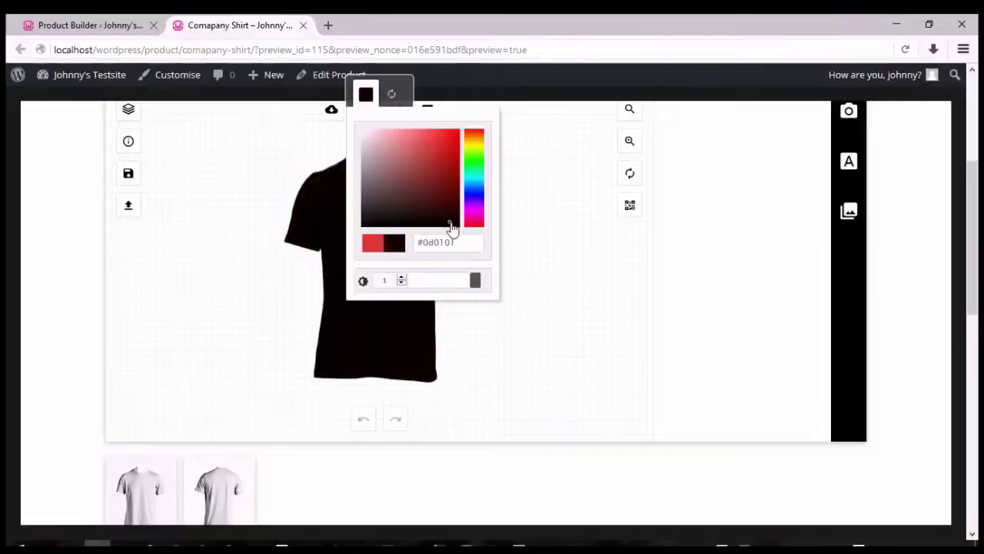
pyautogui.click(529, 276)
# - Recolor the shirt's Front view to a bright green in the storefront preview
pyautogui.click(411, 264)
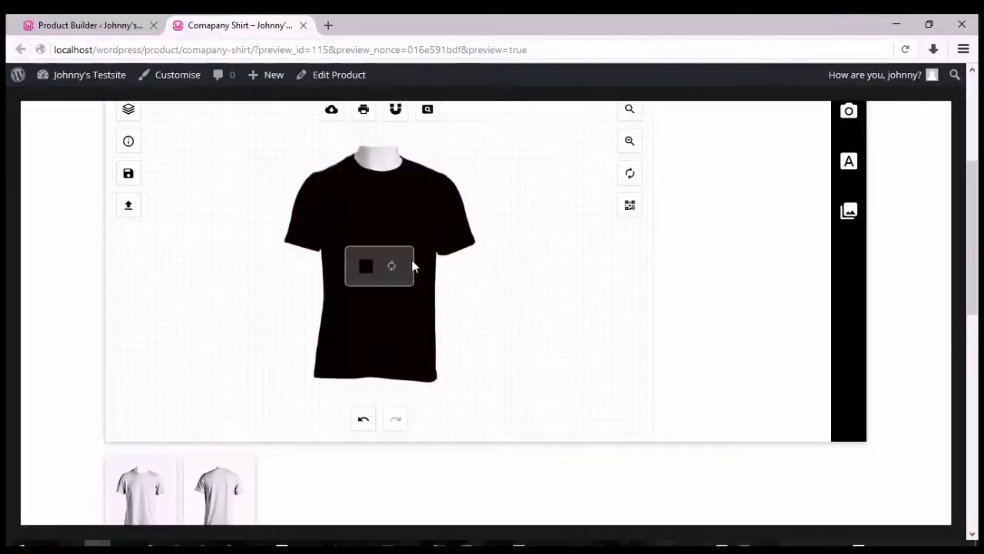
pyautogui.click(372, 269)
pyautogui.moveTo(472, 180); pyautogui.dragTo(482, 164)
pyautogui.click(450, 159)
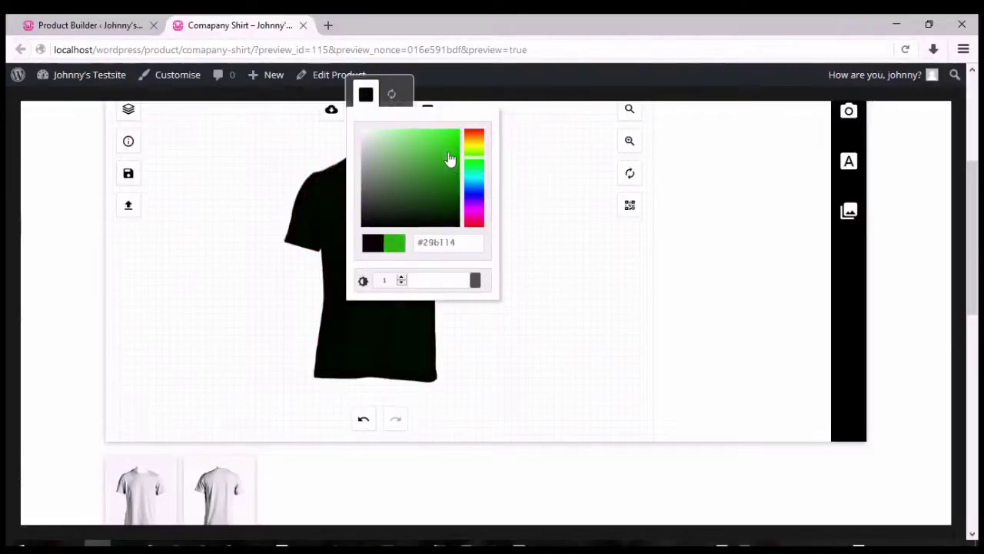
pyautogui.click(619, 275)
# - Check the shirt's Back view for the color change and return to its Front view
pyautogui.scroll(-1, 534, 299)
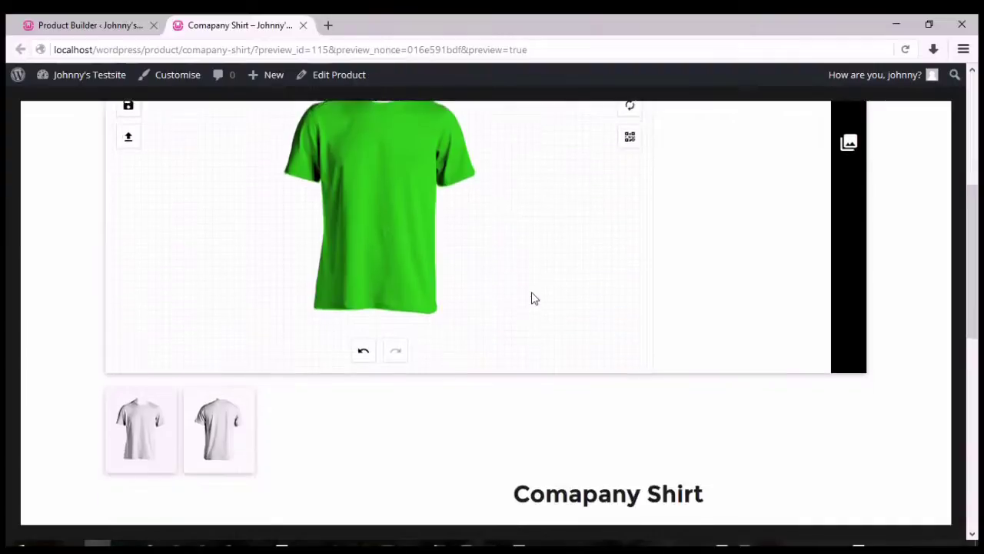
pyautogui.scroll(1, 516, 300)
pyautogui.scroll(-1, 514, 302)
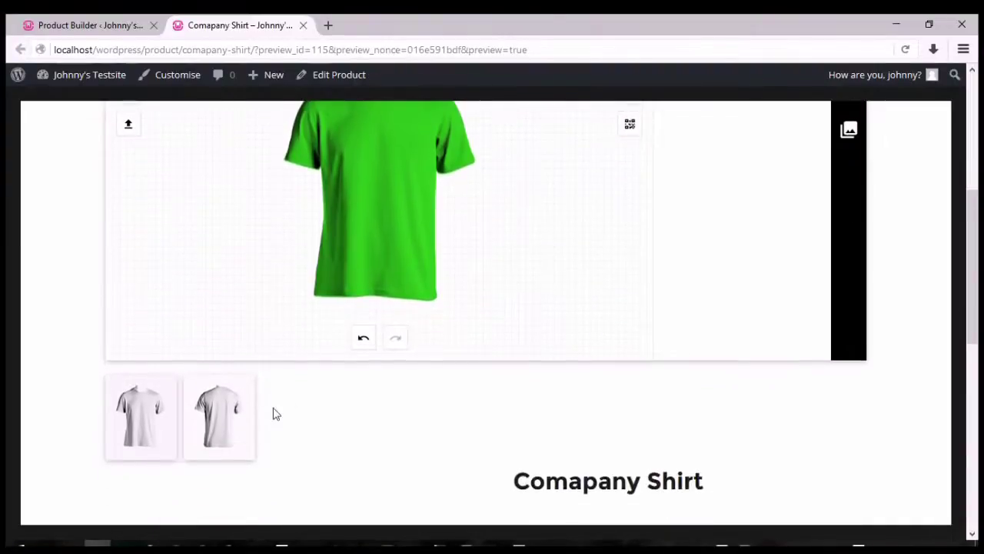
pyautogui.click(233, 407)
pyautogui.scroll(1, 313, 291)
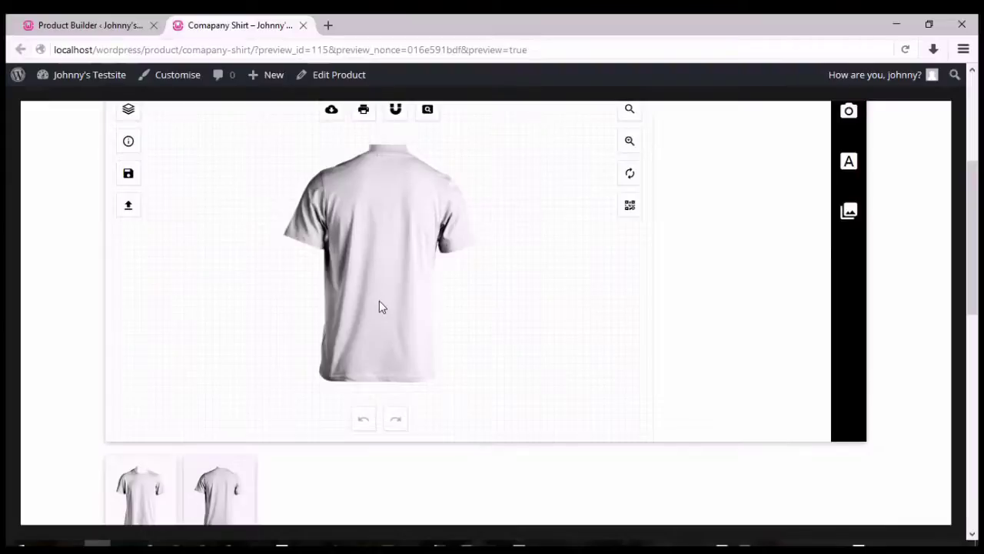
pyautogui.scroll(-1, 381, 304)
pyautogui.scroll(1, 420, 257)
pyautogui.scroll(-1, 308, 337)
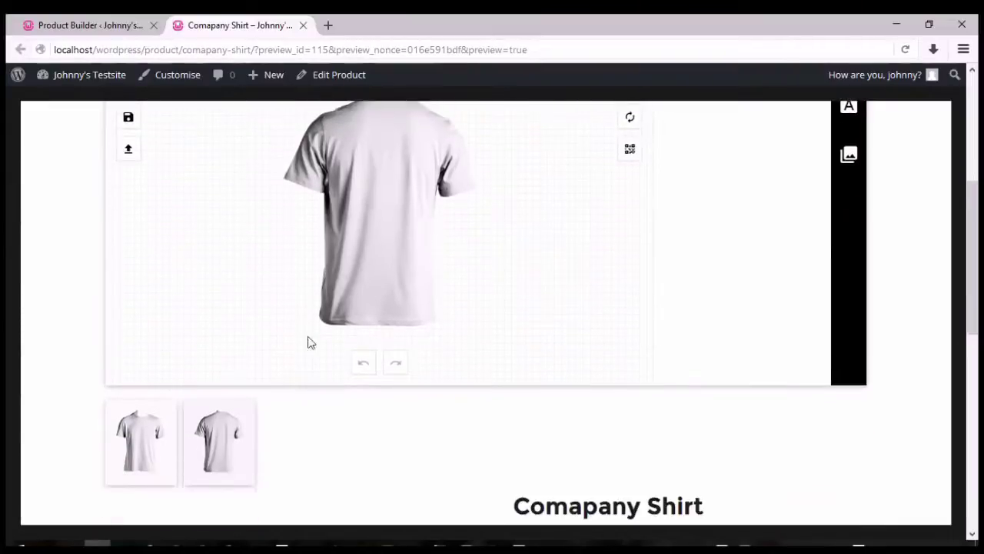
pyautogui.scroll(-1, 307, 342)
pyautogui.click(142, 415)
pyautogui.scroll(1, 424, 357)
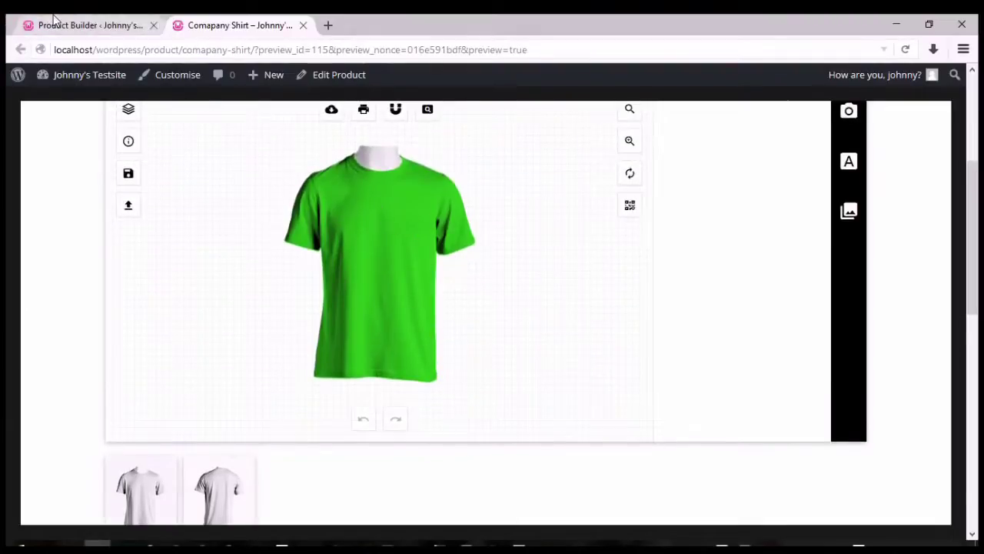
# - In the Product Builder, set the front_base layer's Color Link Group to shirtcolorlink and save the Front view
pyautogui.click(90, 25)
pyautogui.scroll(-1, 300, 313)
pyautogui.scroll(-1, 300, 314)
pyautogui.click(220, 325)
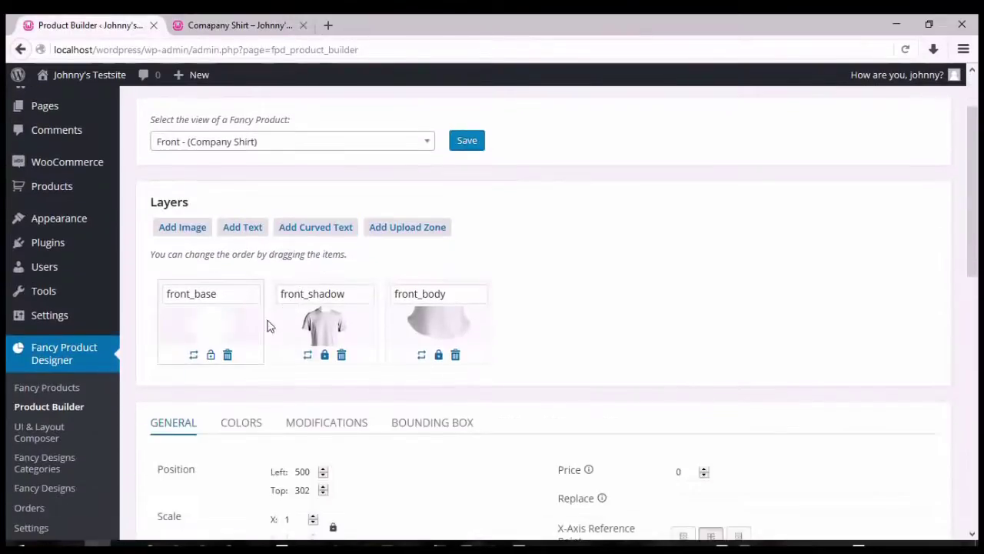
pyautogui.scroll(-2, 261, 307)
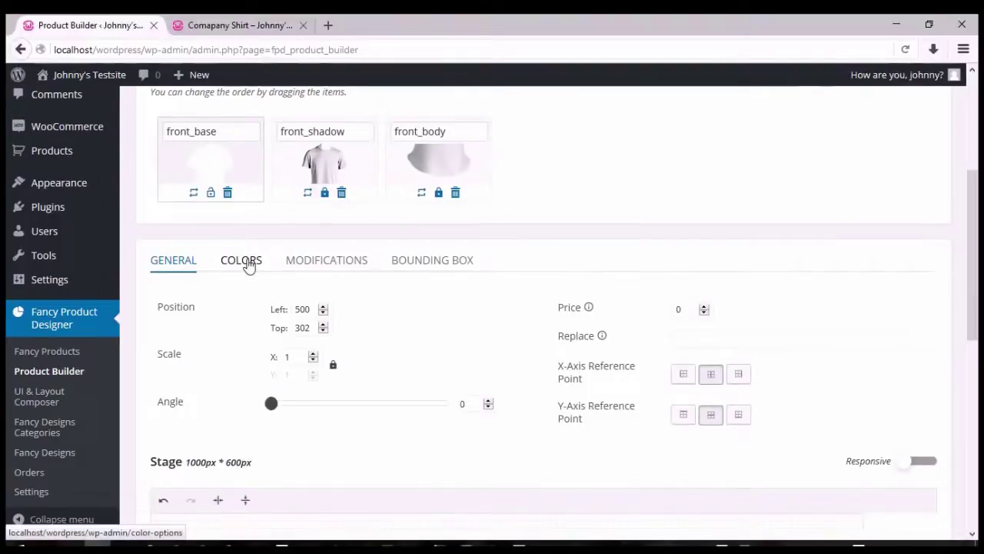
pyautogui.click(247, 265)
pyautogui.click(421, 348)
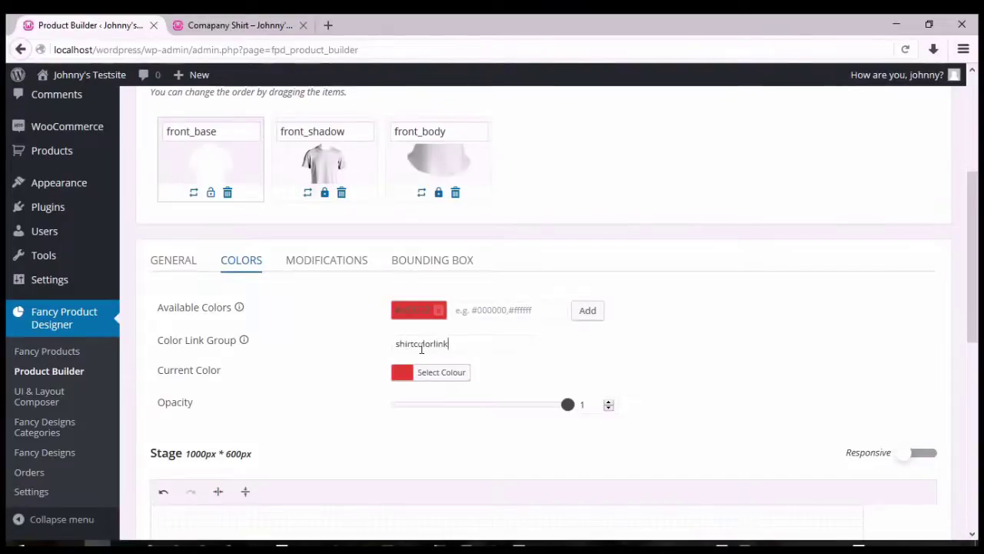
pyautogui.scroll(3, 422, 350)
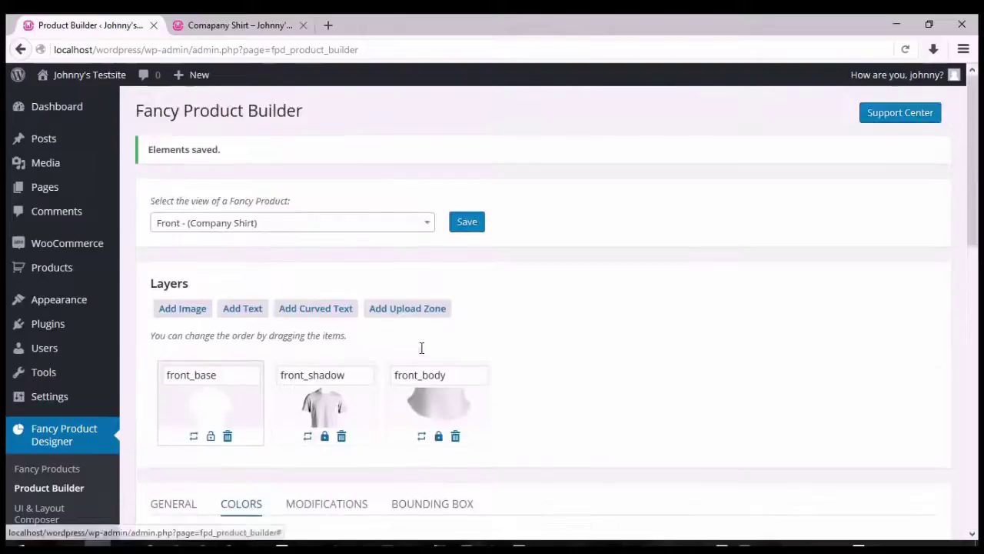
pyautogui.click(471, 222)
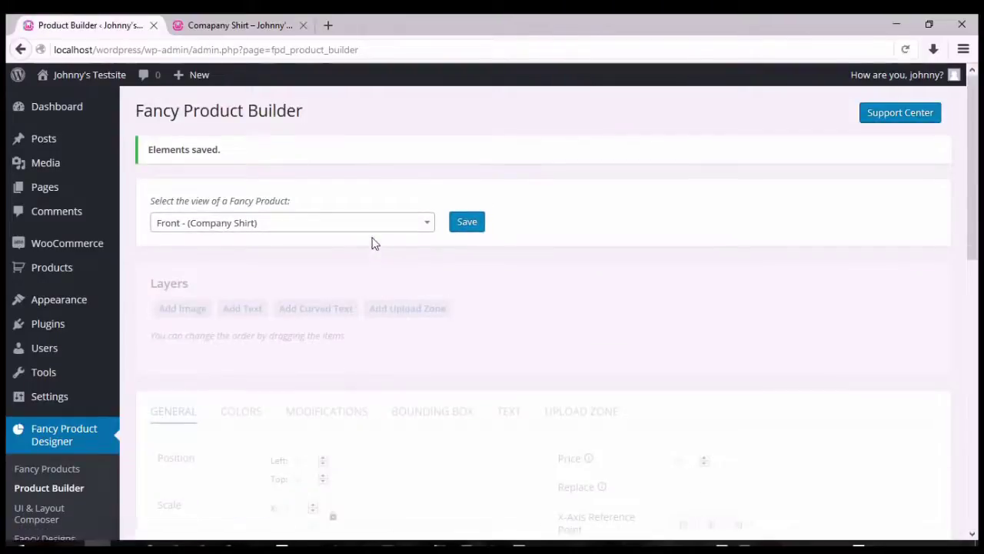
# - Open the Company Shirt's Back view, set the back_base layer's Color Link Group to shirtcolorlink and save the view
pyautogui.click(382, 229)
pyautogui.click(301, 300)
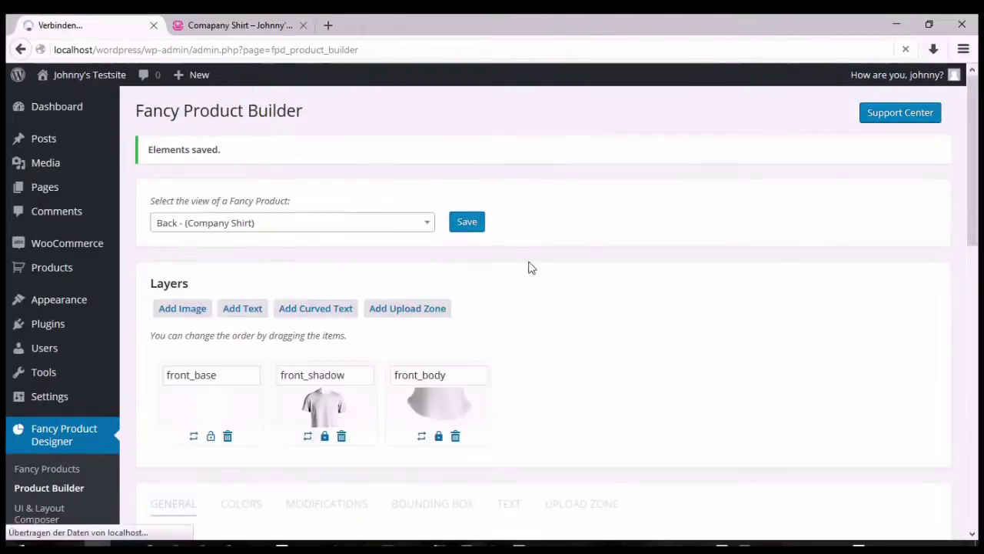
pyautogui.scroll(-2, 533, 266)
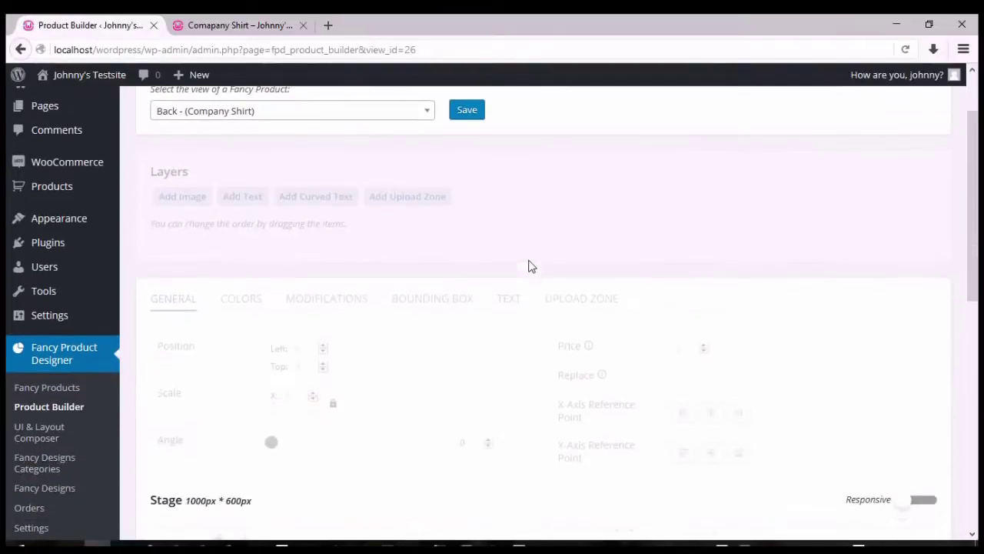
pyautogui.click(231, 292)
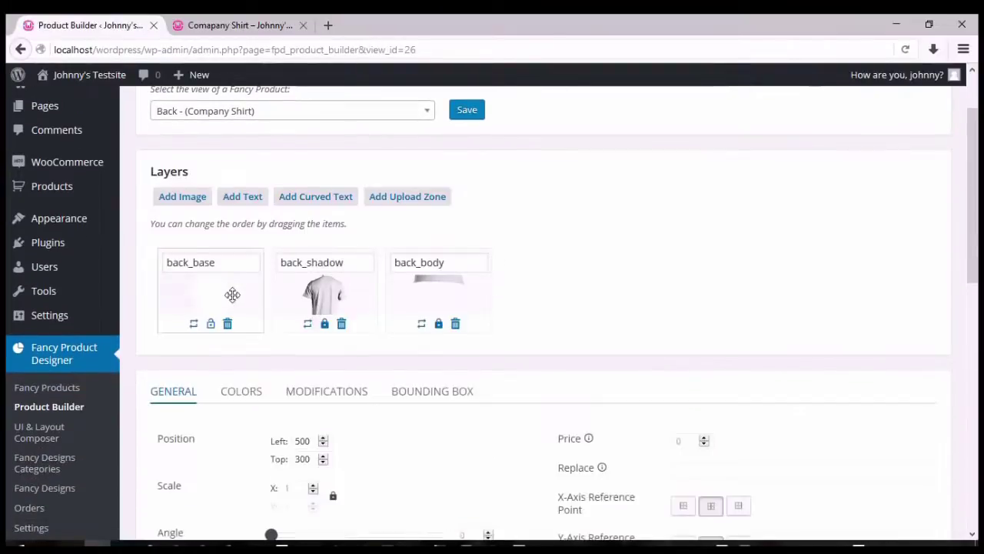
pyautogui.scroll(-3, 295, 293)
pyautogui.scroll(-1, 296, 293)
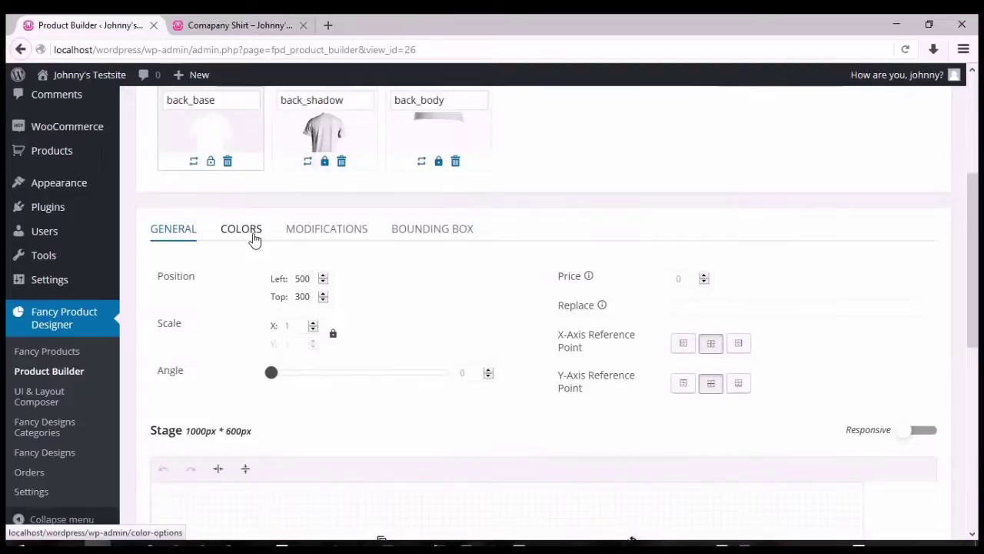
pyautogui.click(253, 238)
pyautogui.click(410, 311)
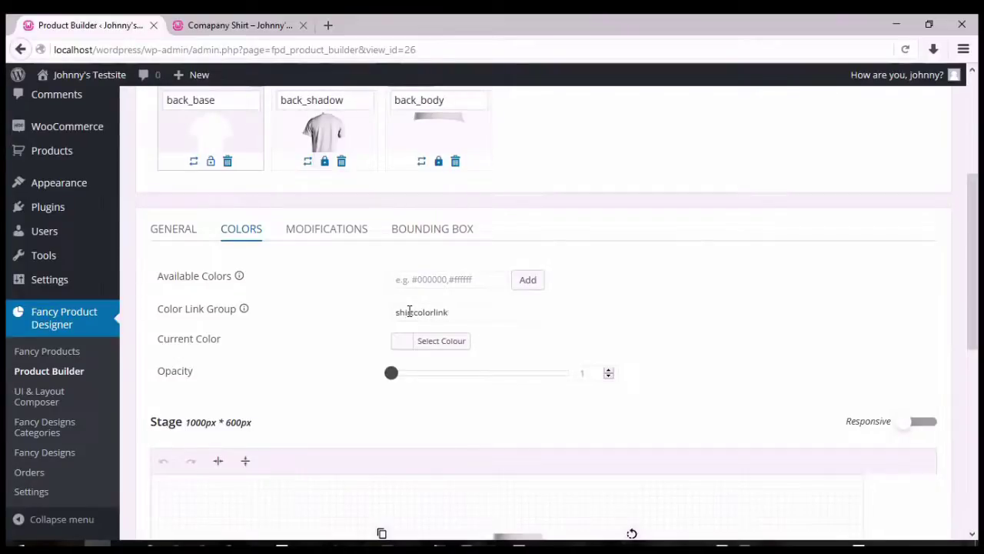
pyautogui.scroll(2, 409, 309)
pyautogui.click(467, 116)
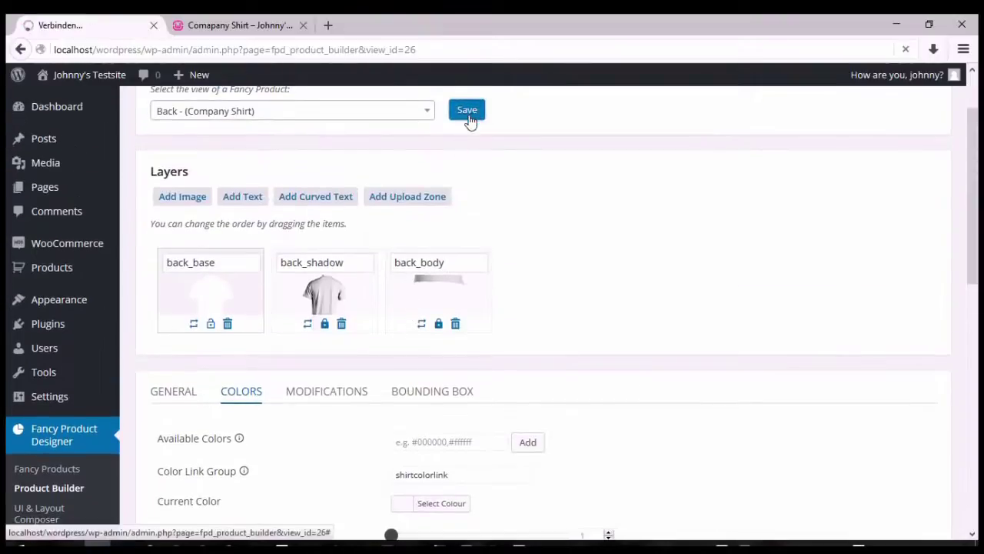
# - Reload the storefront preview page and recolor the shirt's Front view to near-black #160303
pyautogui.click(228, 23)
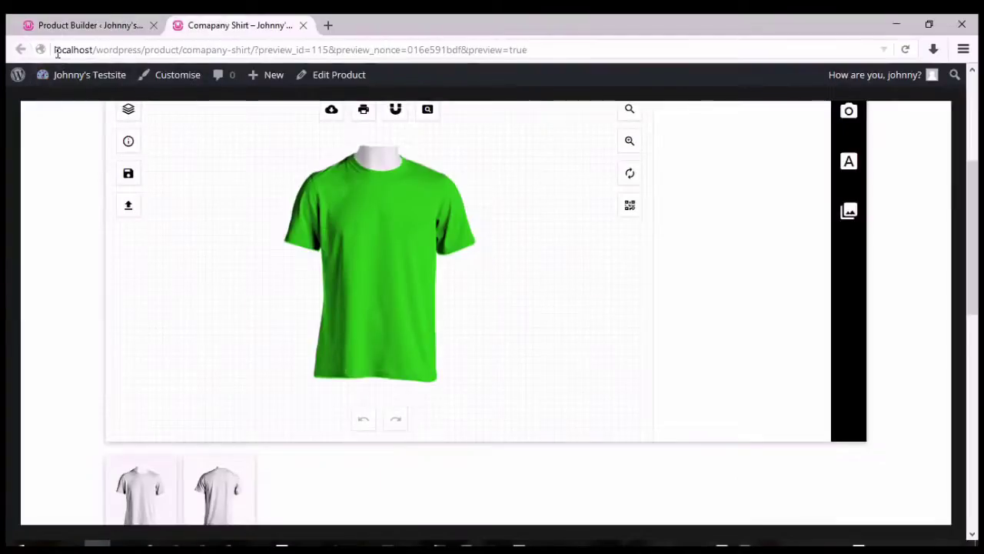
pyautogui.click(905, 49)
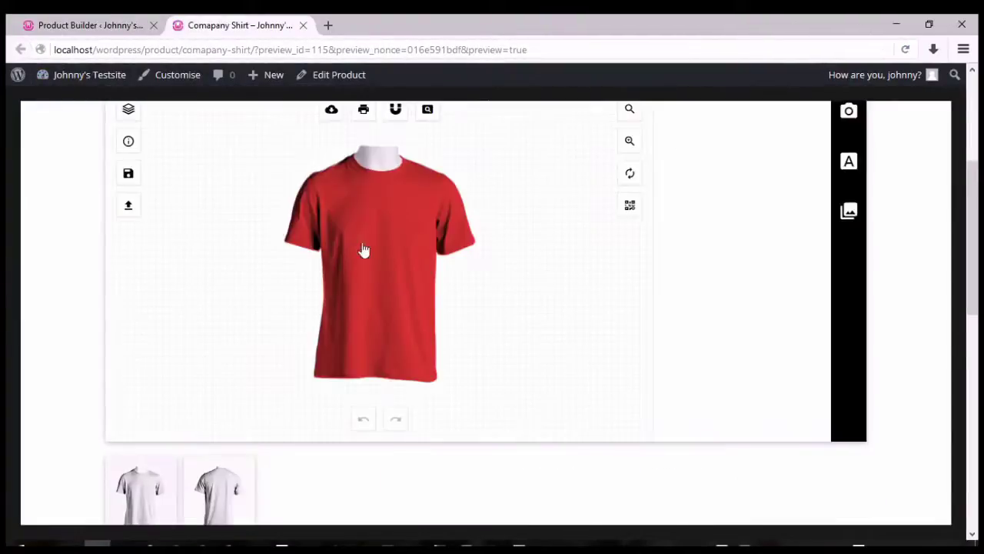
pyautogui.click(362, 261)
pyautogui.click(448, 219)
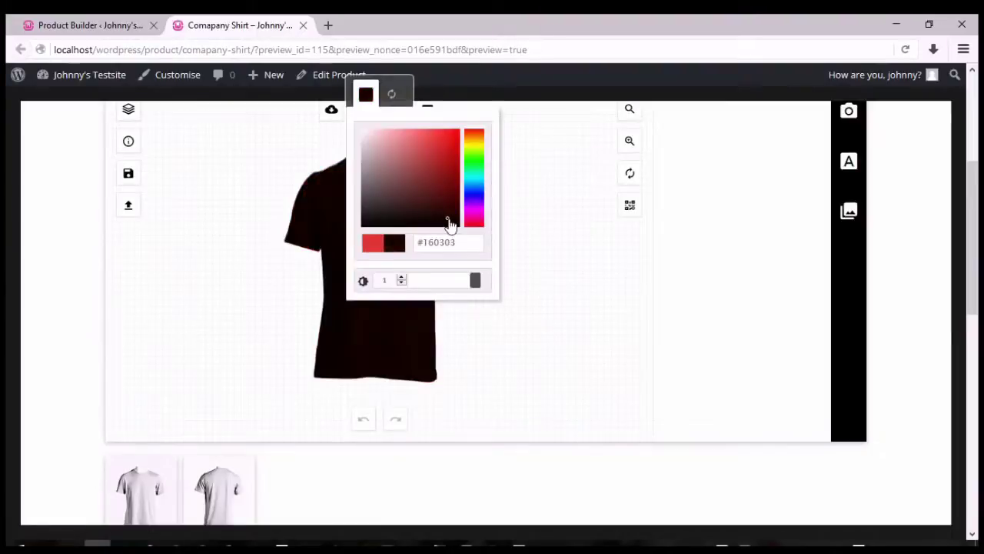
pyautogui.click(527, 316)
# - Compare the shirt color across the Back and Front views, ending on the Back view
pyautogui.scroll(-2, 527, 316)
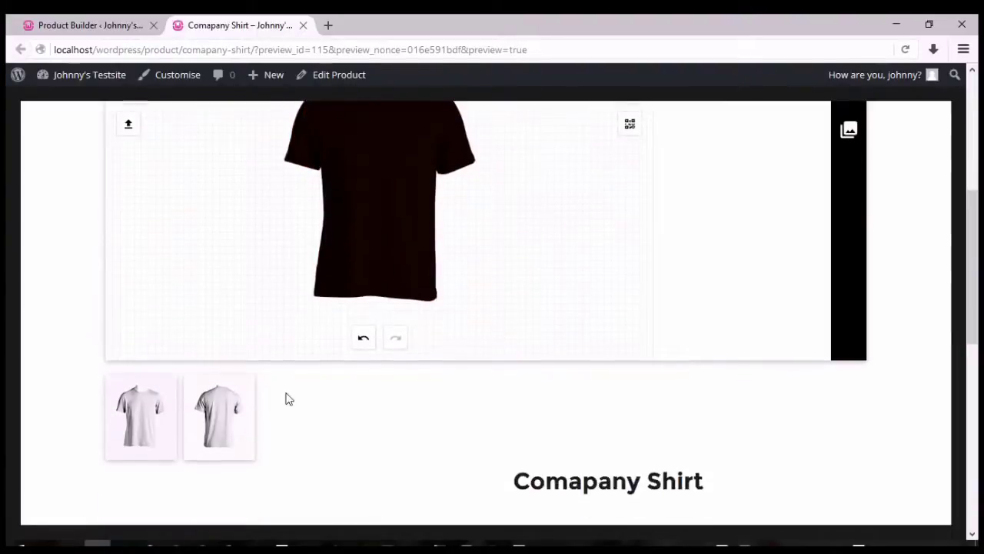
pyautogui.click(231, 422)
pyautogui.scroll(2, 336, 372)
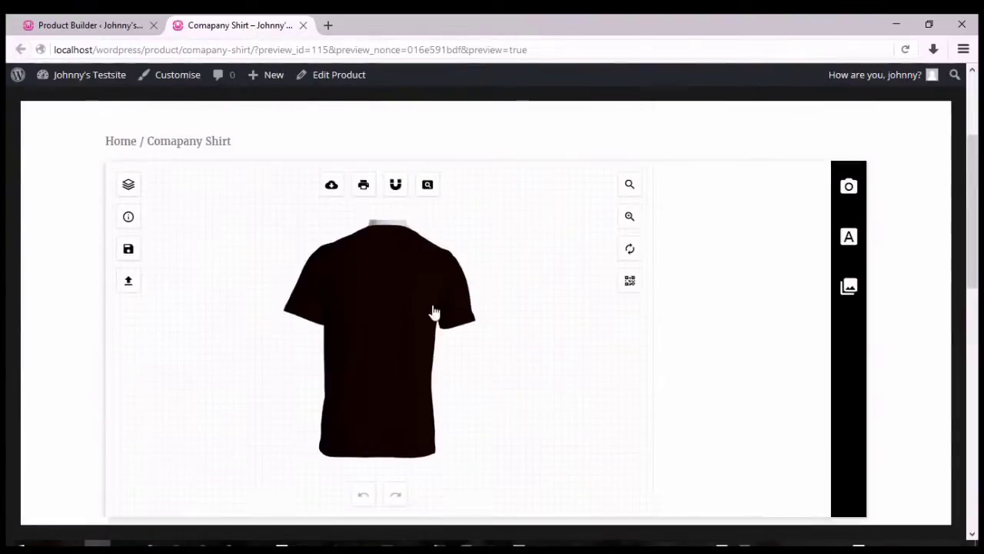
pyautogui.scroll(-2, 358, 244)
pyautogui.click(136, 409)
pyautogui.scroll(2, 393, 176)
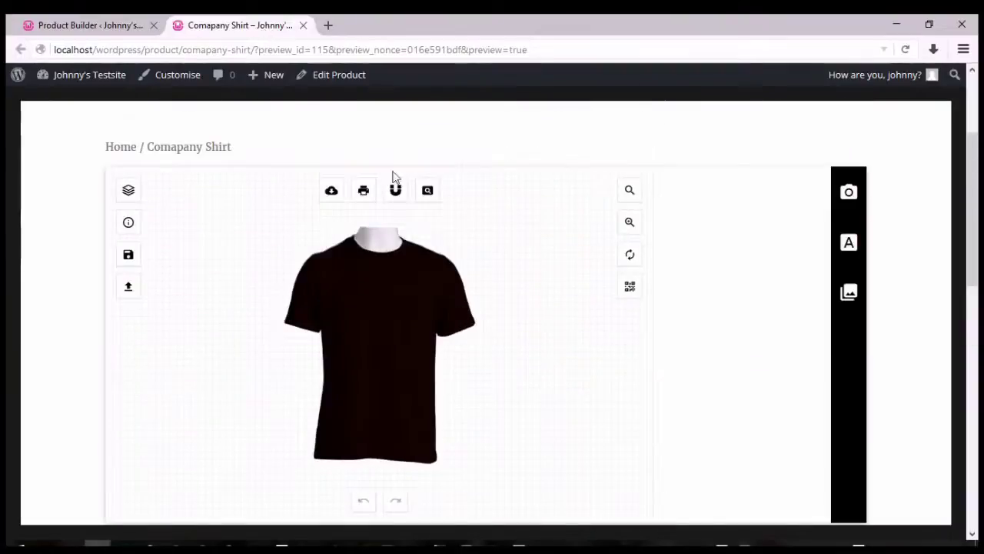
pyautogui.scroll(-2, 294, 457)
pyautogui.click(194, 501)
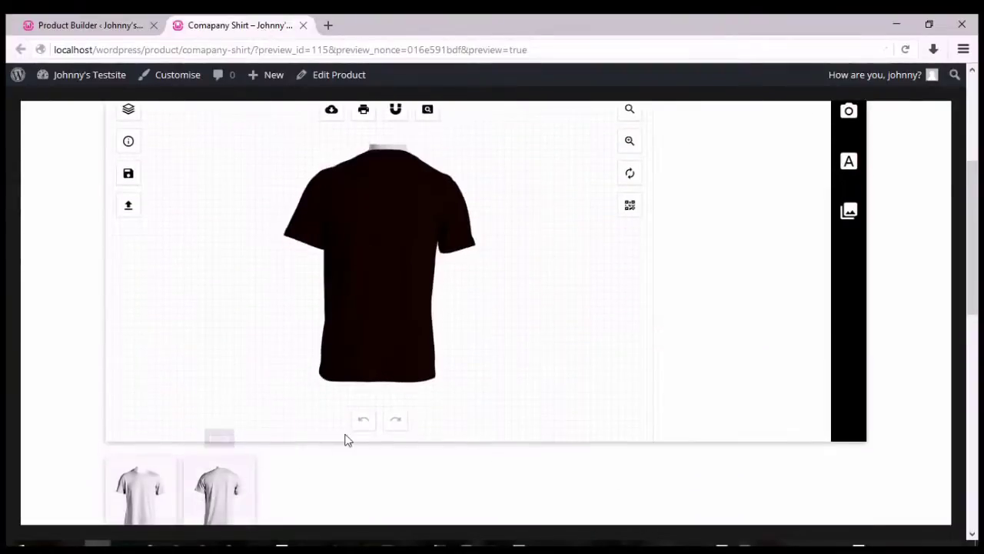
pyautogui.scroll(2, 406, 313)
# - Recolor the shirt from its Back view to blue #2843c2
pyautogui.click(405, 313)
pyautogui.click(373, 345)
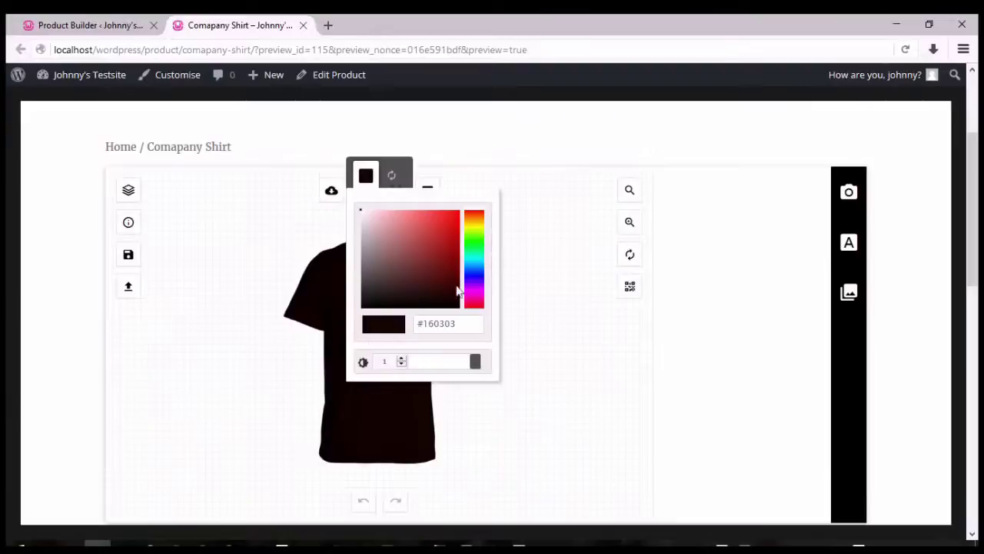
pyautogui.click(481, 279)
pyautogui.click(438, 235)
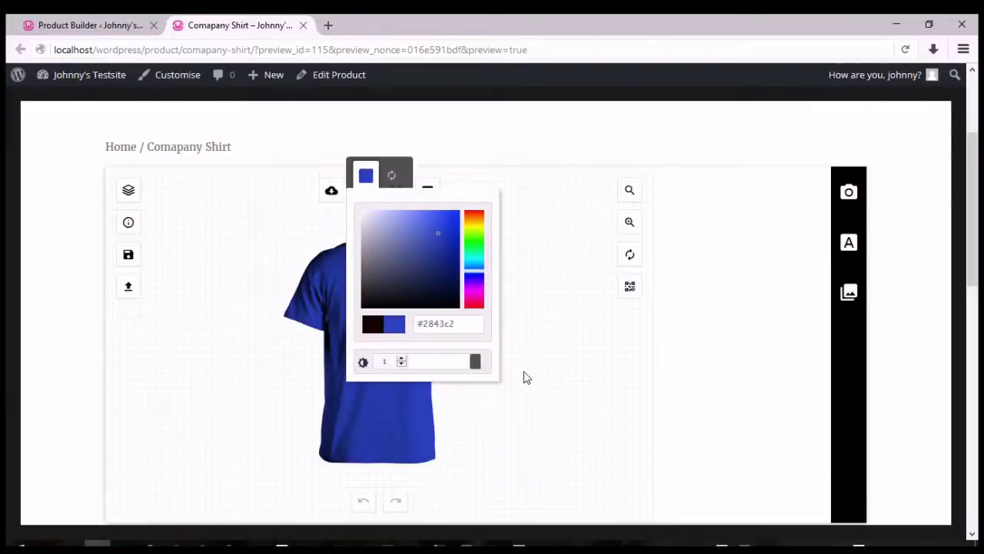
pyautogui.click(526, 377)
# - Check the shirt's Front view for the linked color change
pyautogui.scroll(-3, 500, 376)
pyautogui.scroll(3, 362, 382)
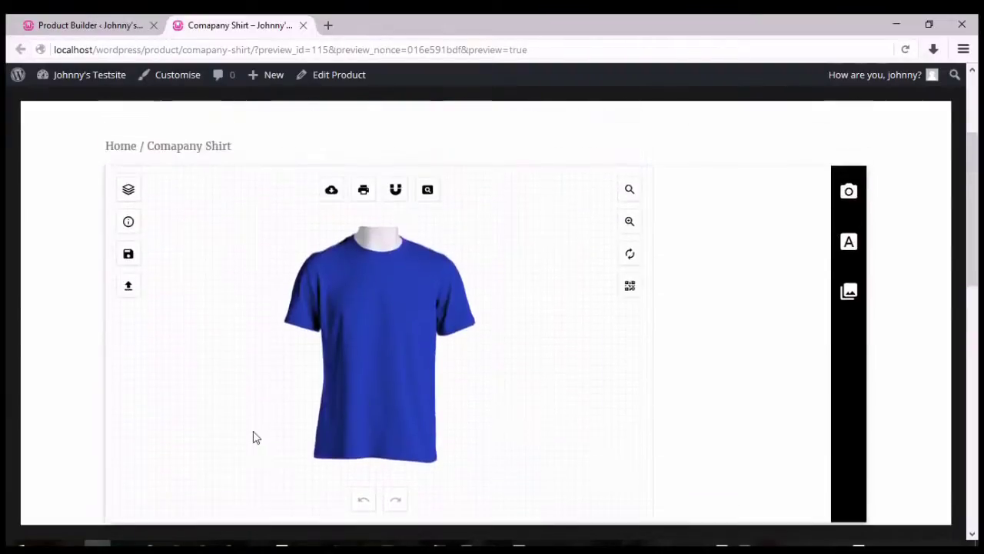
pyautogui.scroll(-2, 380, 292)
pyautogui.scroll(1, 455, 354)
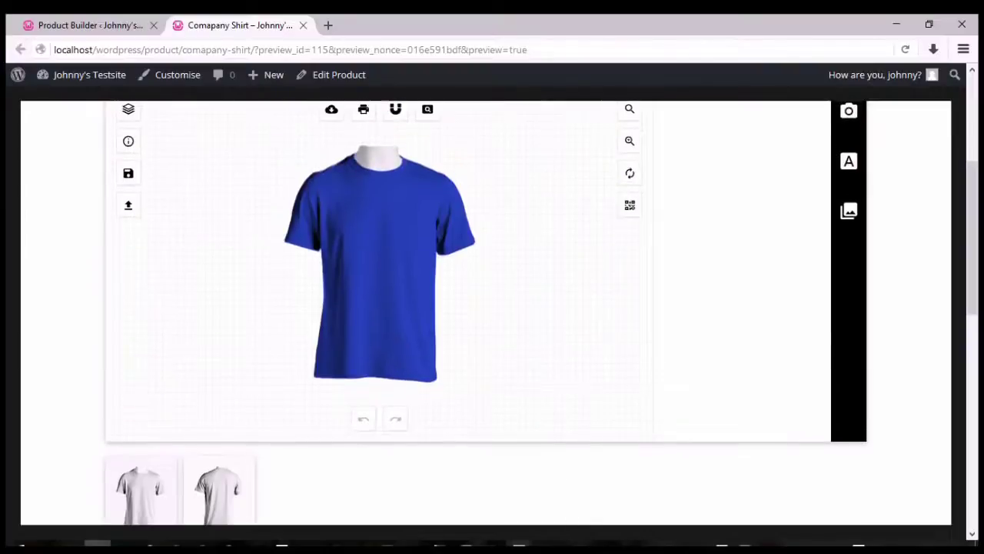
# - Return to the Product Builder and open the Company Shirt's Front view for editing
pyautogui.click(115, 26)
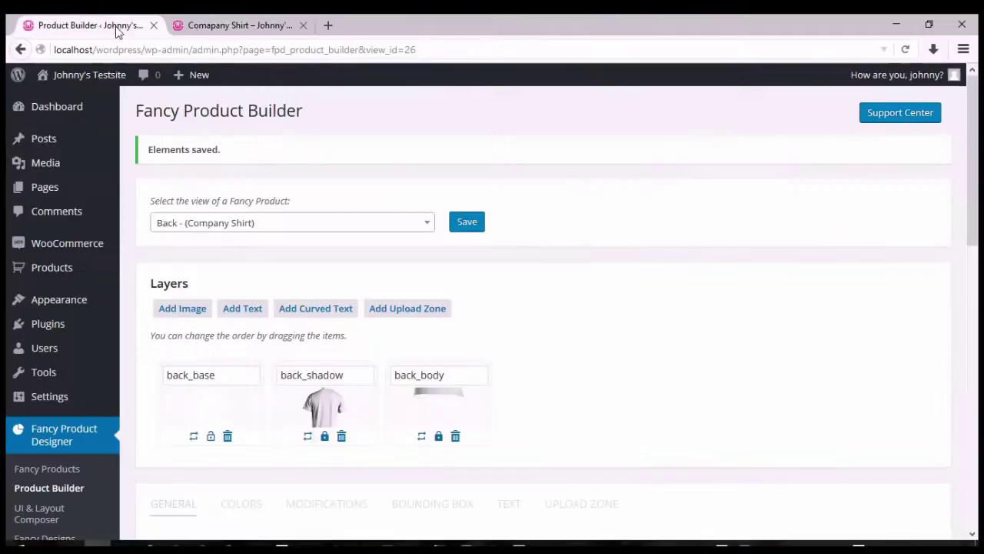
pyautogui.click(275, 224)
pyautogui.click(278, 269)
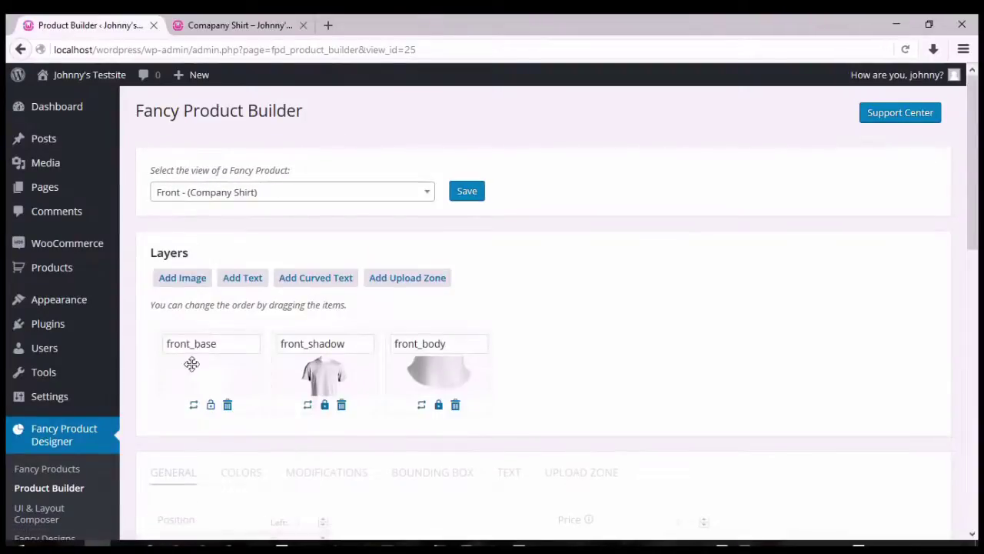
# - Select the front_base layer and add a blue hex color to its available colors
pyautogui.click(215, 376)
pyautogui.scroll(-2, 346, 354)
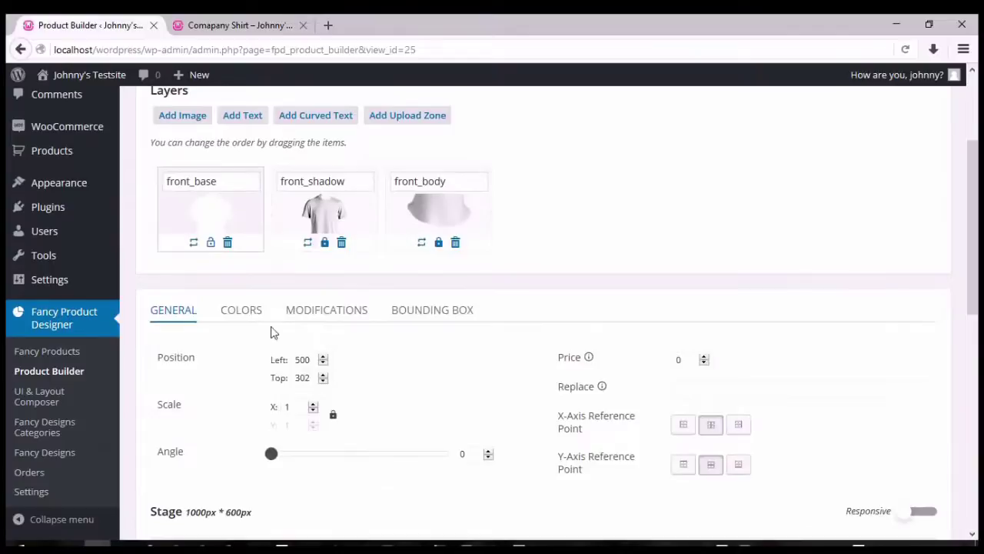
pyautogui.click(242, 310)
pyautogui.scroll(-1, 308, 311)
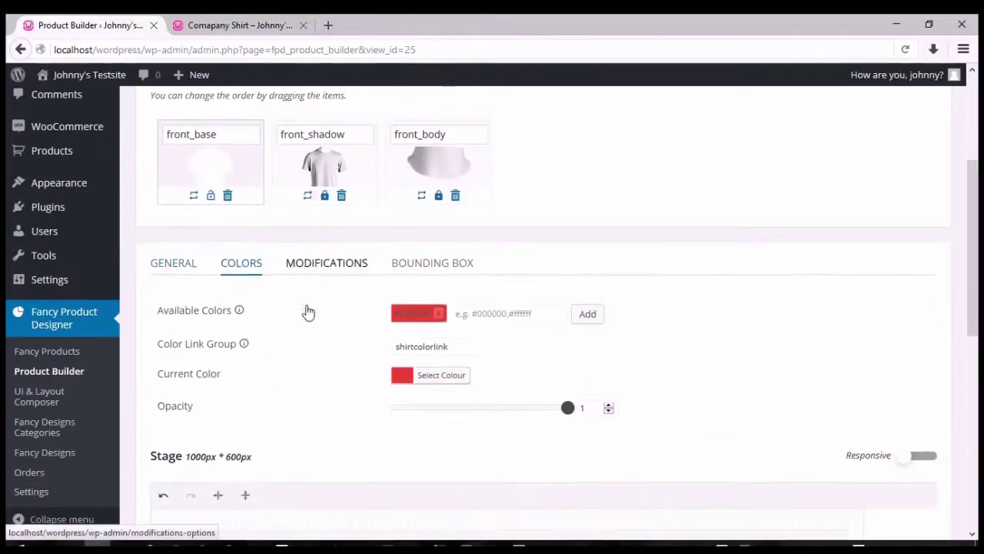
pyautogui.scroll(-1, 307, 312)
pyautogui.click(503, 278)
pyautogui.write('#')
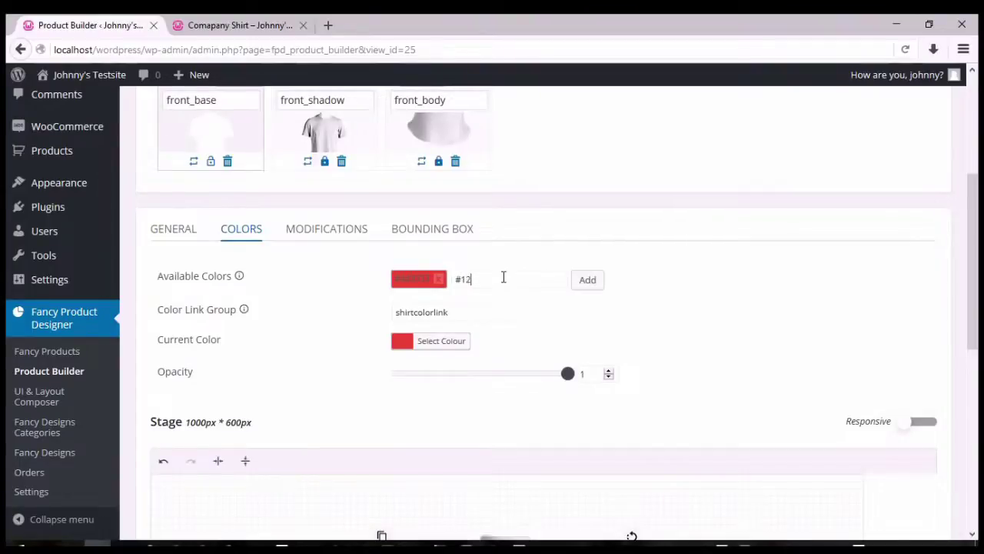
pyautogui.write('1e73be')
pyautogui.press('Return')
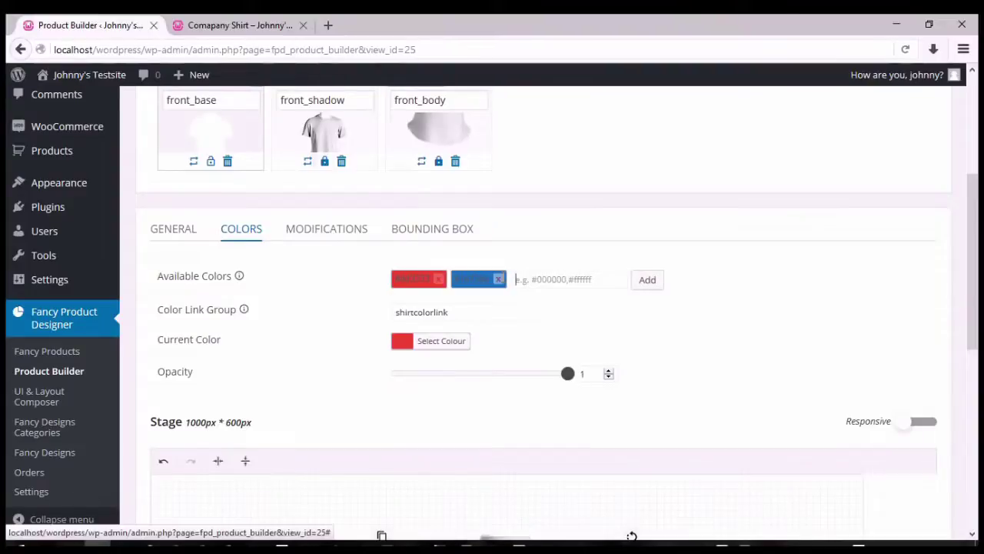
# - Add #62b237 and #c9672e to the front_base layer's available colors and save the Front view
pyautogui.write('#62b237')
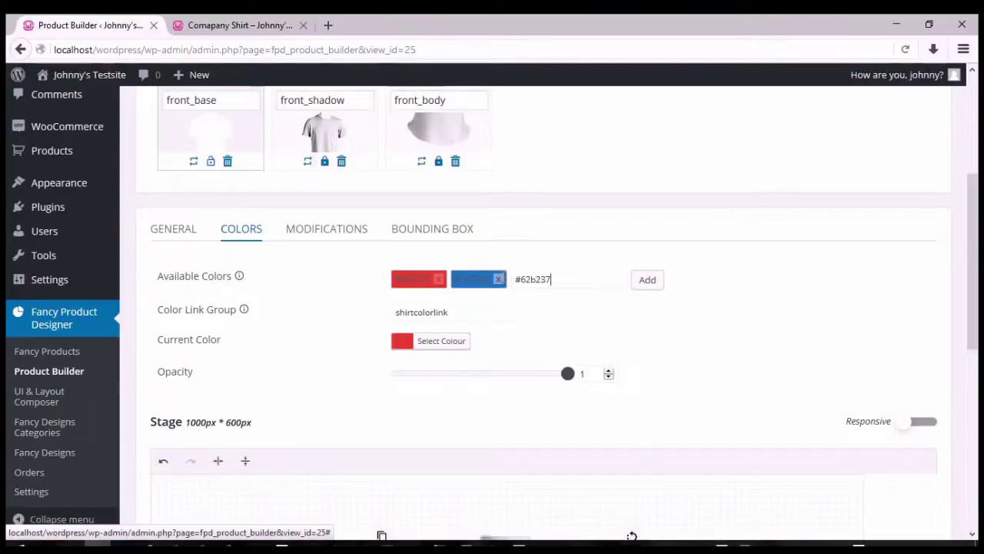
pyautogui.press('Return')
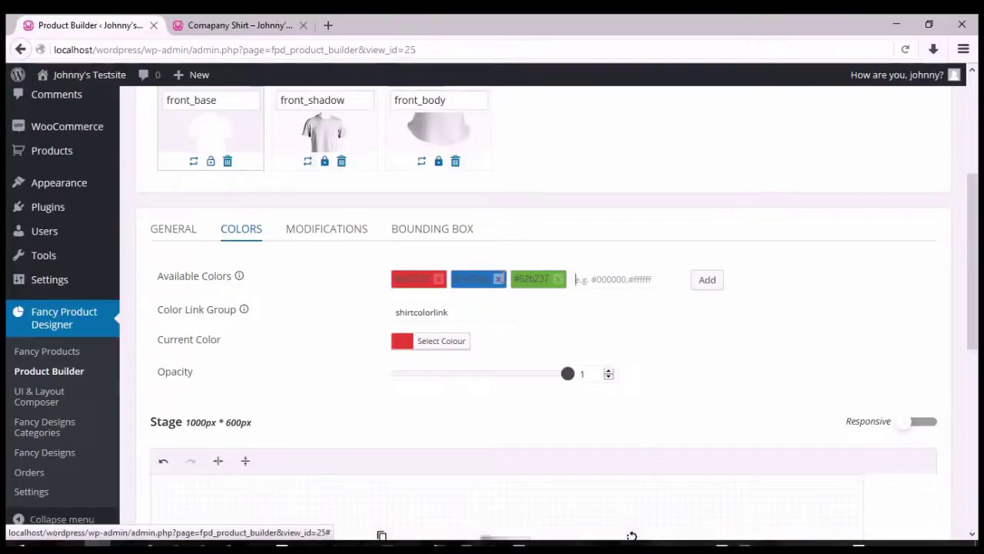
pyautogui.write('#c9')
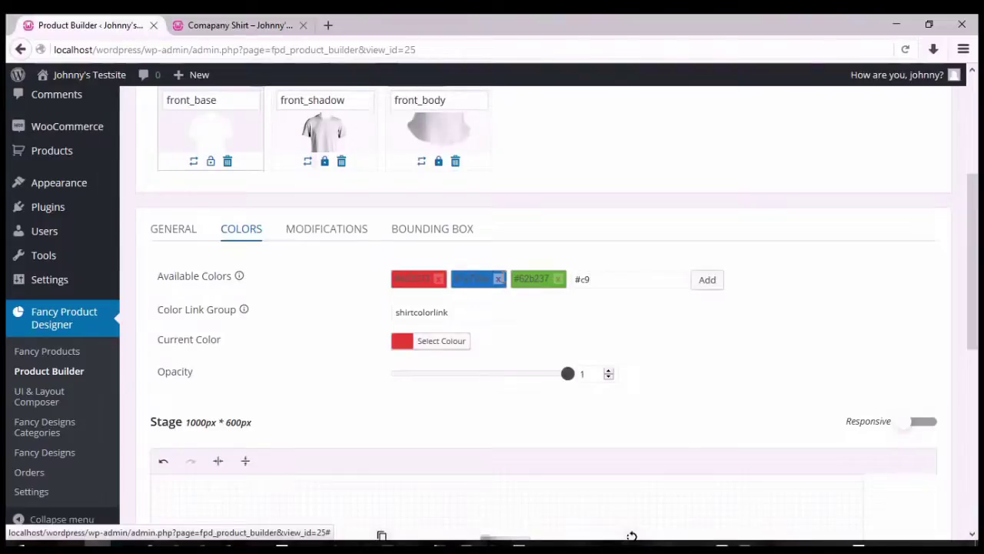
pyautogui.write('672e')
pyautogui.press('Return')
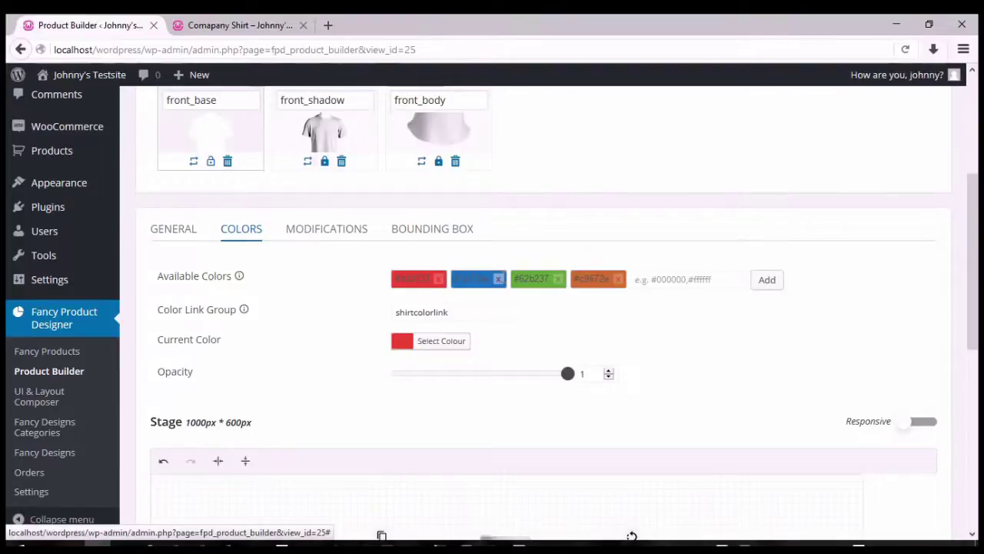
pyautogui.scroll(5, 503, 281)
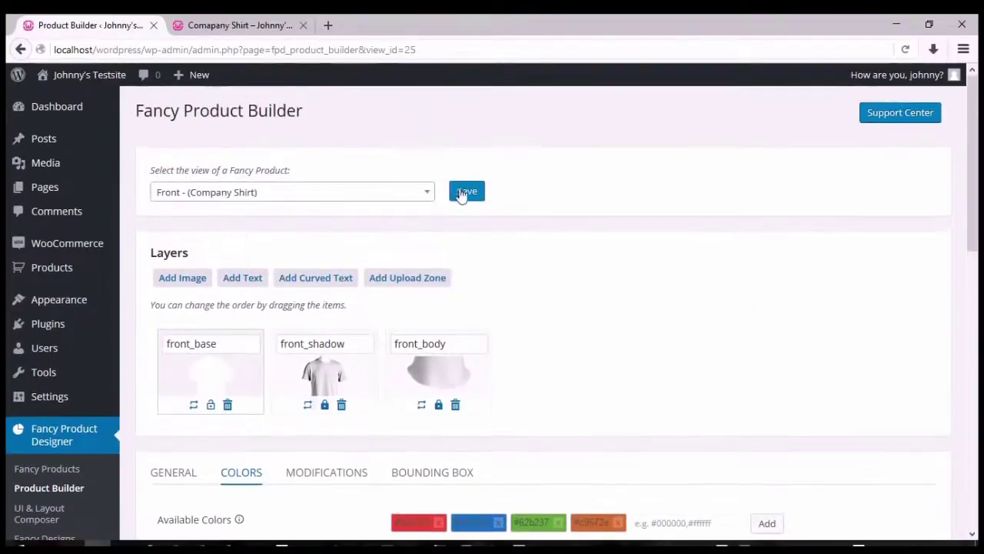
pyautogui.click(464, 191)
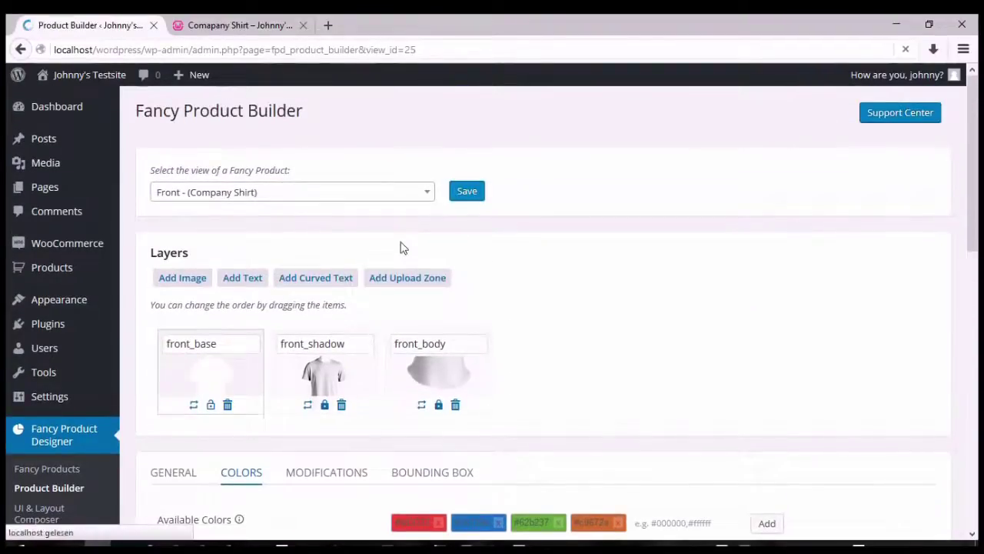
# - Switch to the shirt's product page, reload it, and recolor the Front view shirt with the blue swatch
pyautogui.click(254, 25)
pyautogui.scroll(3, 66, 149)
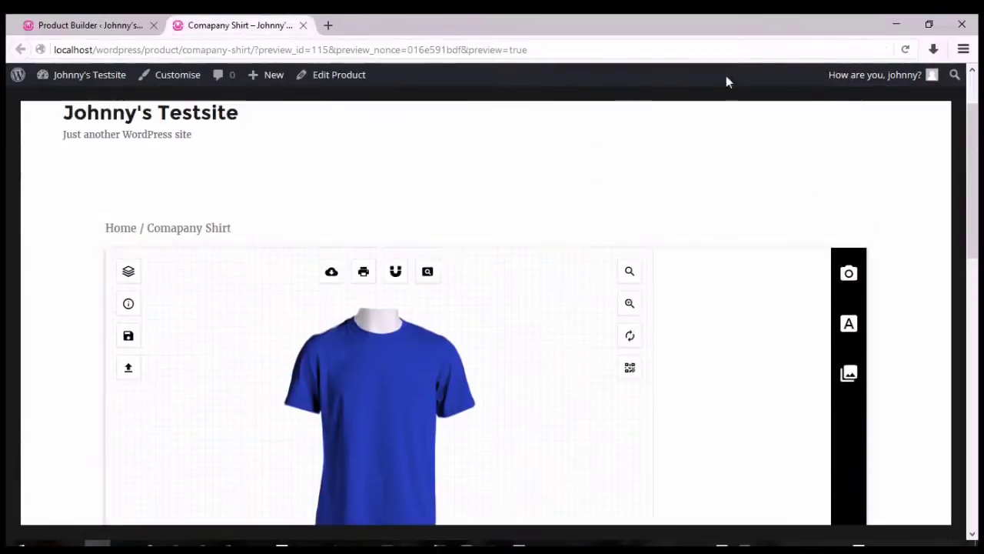
pyautogui.click(905, 49)
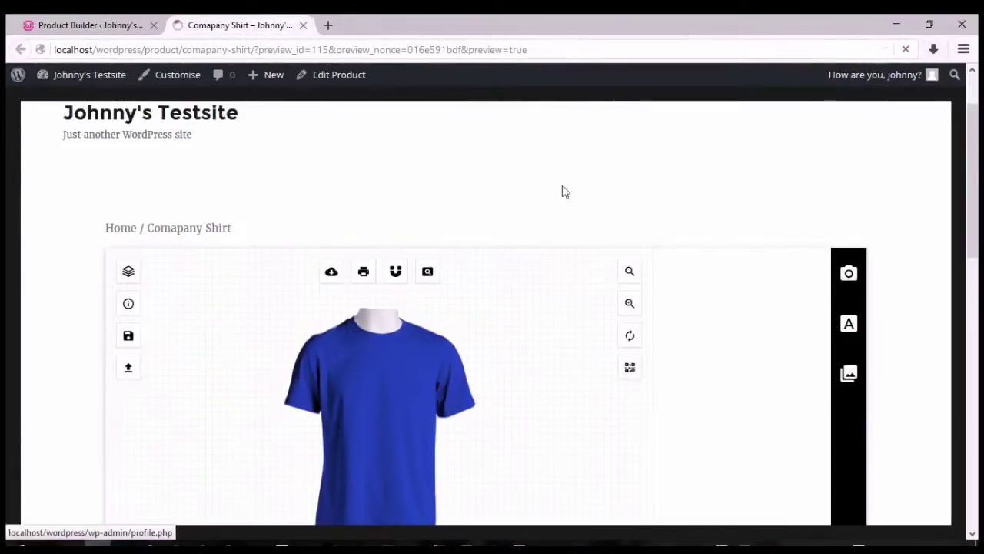
pyautogui.scroll(-2, 492, 265)
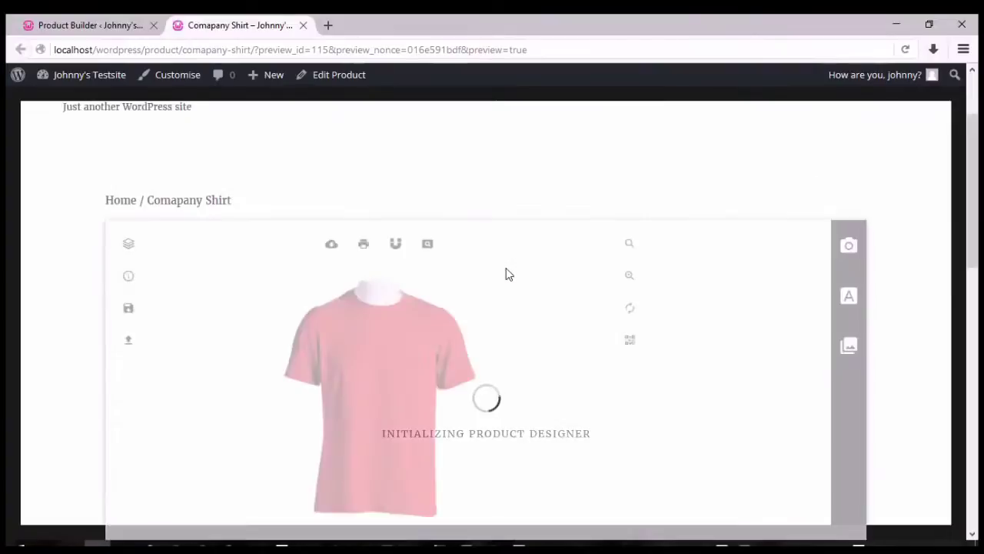
pyautogui.scroll(-2, 506, 275)
pyautogui.click(380, 306)
pyautogui.click(366, 325)
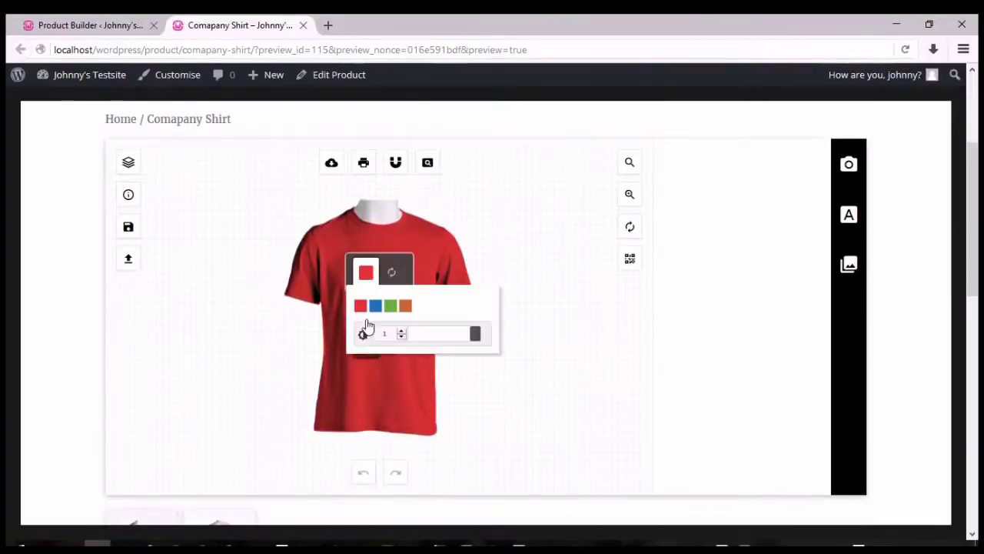
pyautogui.click(380, 307)
# - Open the shirt's Back view and recolor it with the orange swatch
pyautogui.scroll(-3, 518, 242)
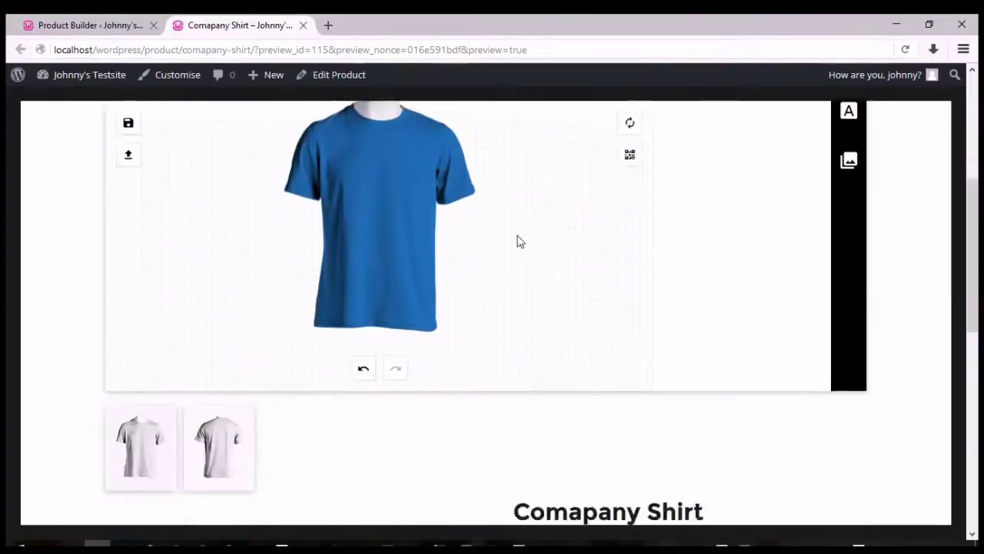
pyautogui.click(219, 400)
pyautogui.scroll(1, 422, 380)
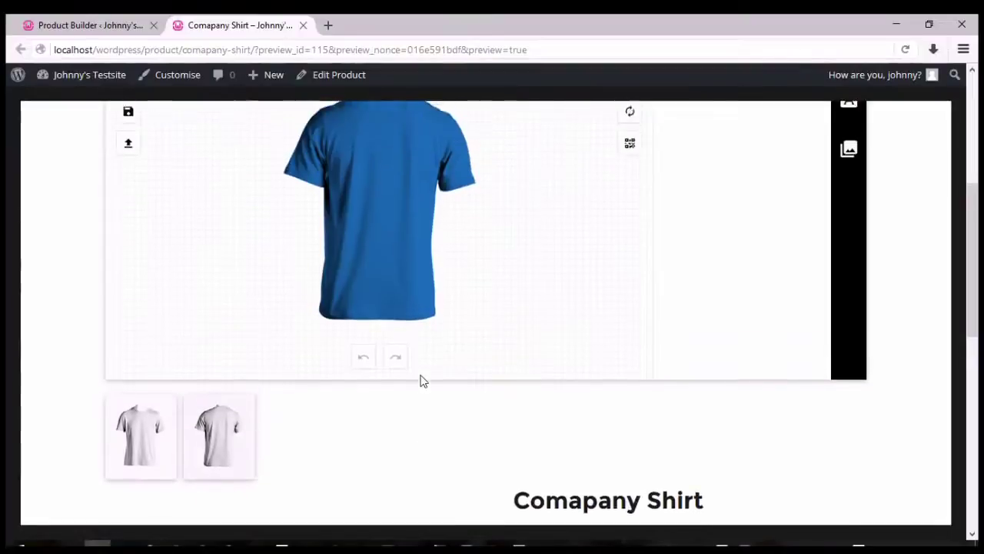
pyautogui.click(387, 260)
pyautogui.click(360, 239)
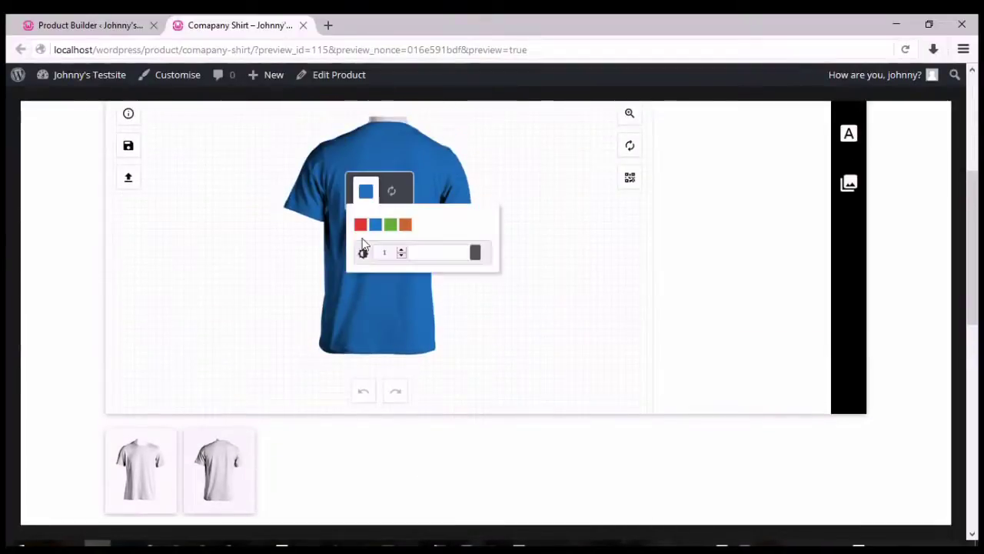
pyautogui.click(405, 225)
# - Check the Front view on the product page for the linked orange color
pyautogui.click(150, 452)
pyautogui.scroll(3, 436, 392)
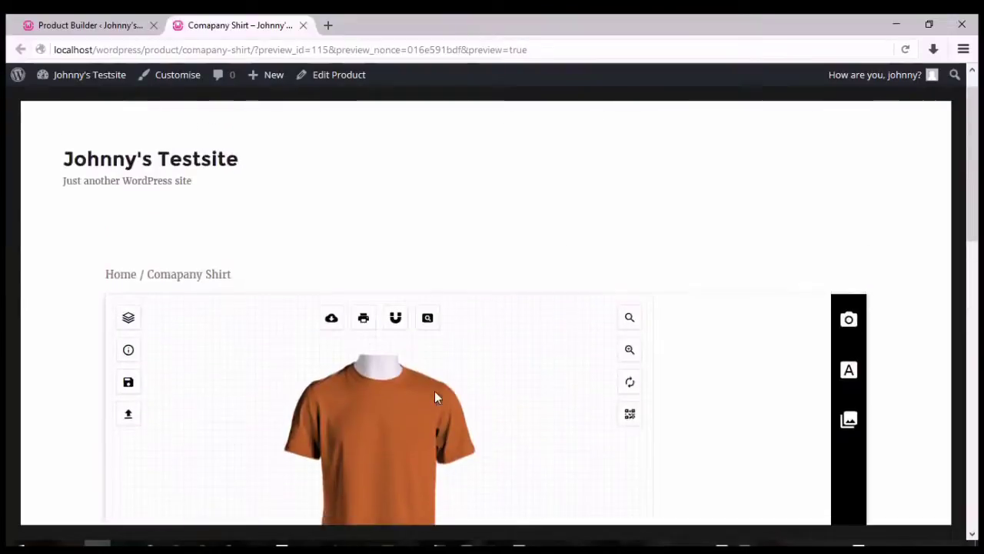
pyautogui.scroll(-1, 436, 392)
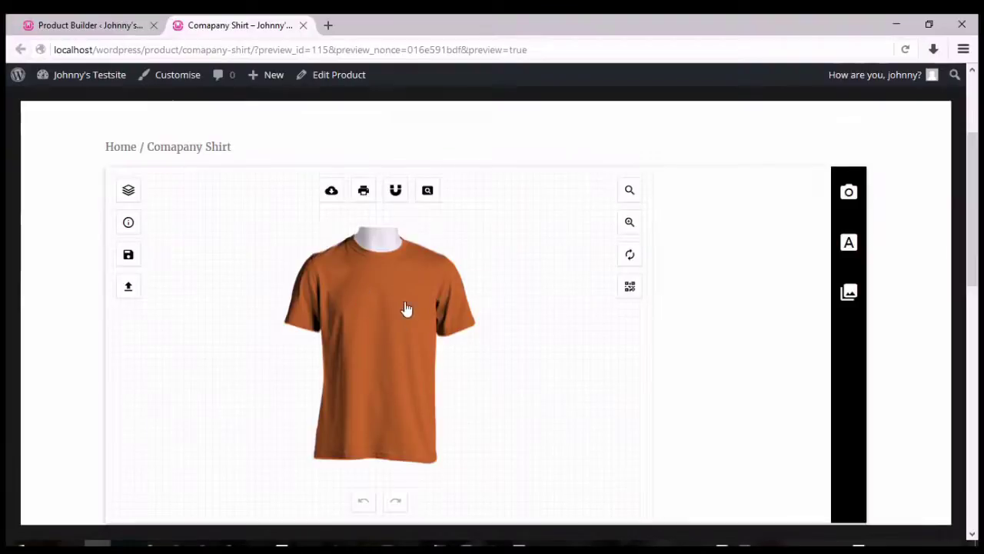
# - Return to the Product Builder and add an image layer titled Company Logo using camping-sun.png from the media library
pyautogui.click(100, 25)
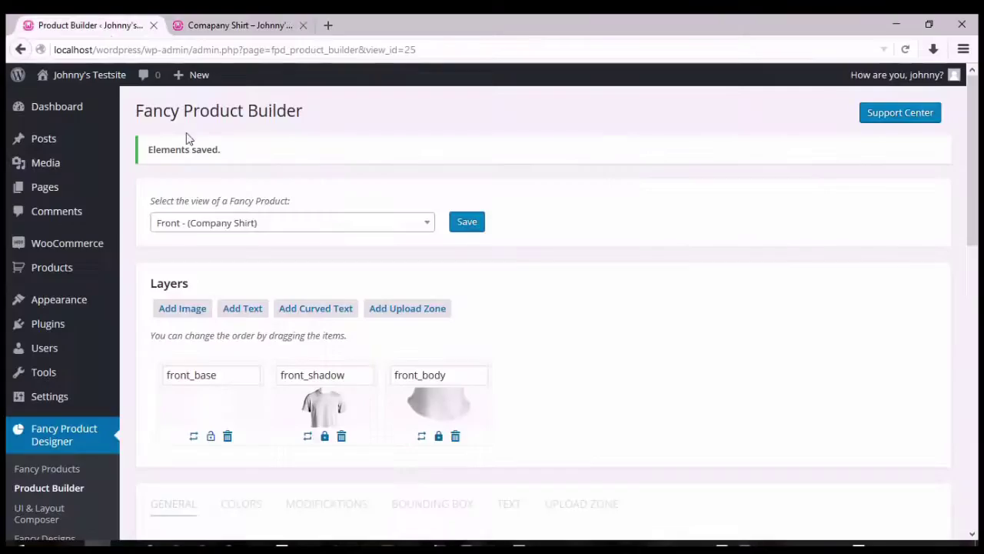
pyautogui.scroll(-1, 402, 301)
pyautogui.scroll(1, 323, 282)
pyautogui.scroll(-1, 374, 279)
pyautogui.click(184, 227)
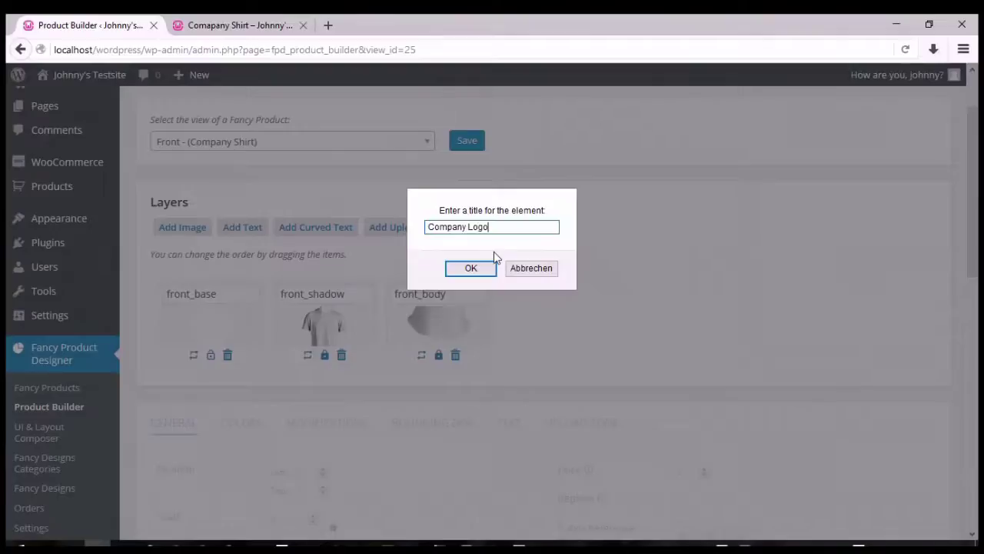
pyautogui.press('Return')
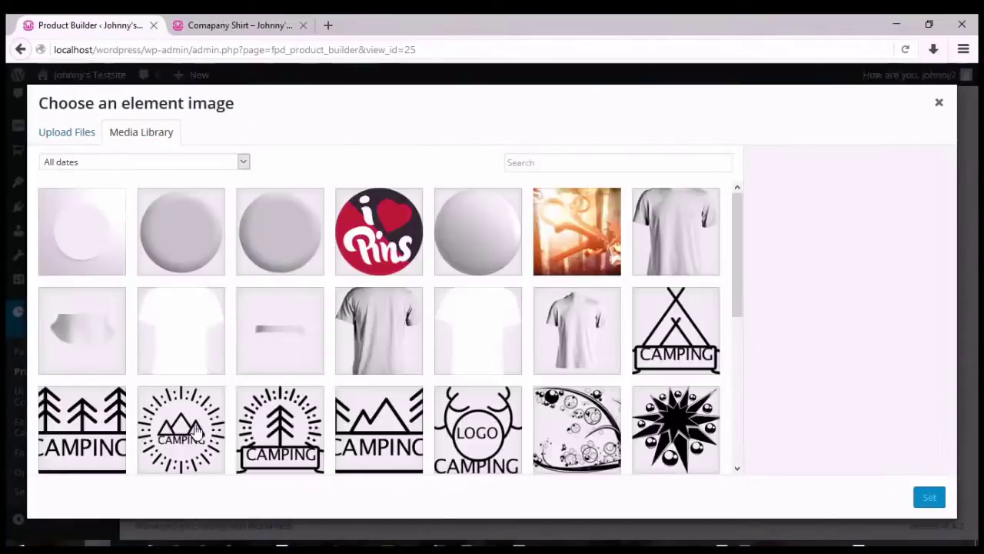
pyautogui.click(196, 431)
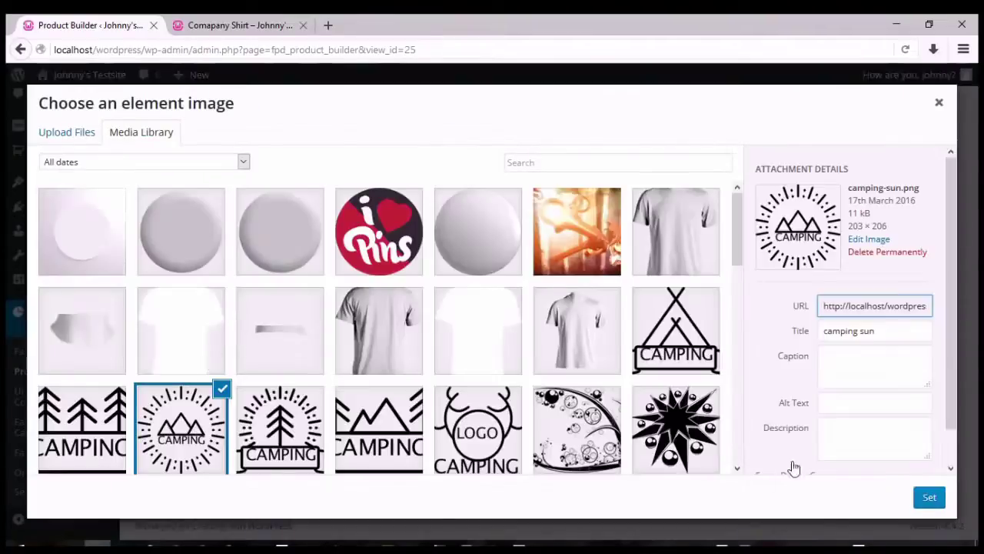
pyautogui.click(930, 497)
# - Move the Company Logo to the shirt's upper-left chest and shrink it to about 0.44 scale, at about left 449, top 211
pyautogui.scroll(-5, 608, 353)
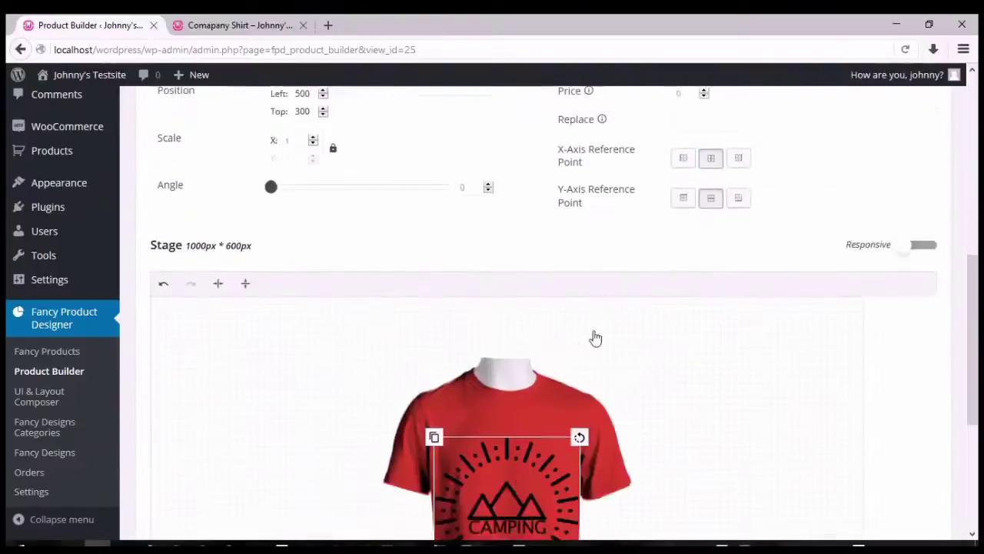
pyautogui.scroll(-3, 596, 338)
pyautogui.moveTo(543, 315); pyautogui.dragTo(523, 270)
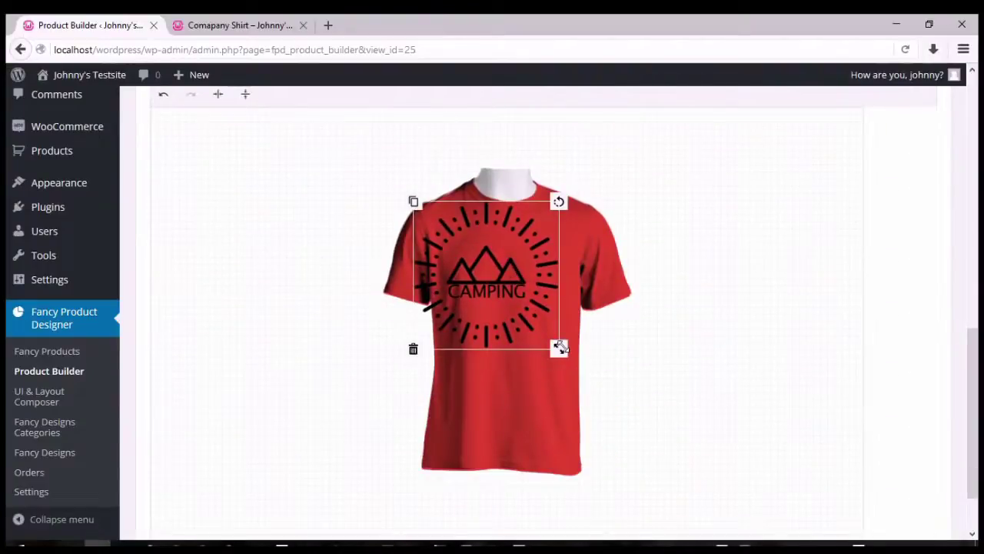
pyautogui.moveTo(559, 348); pyautogui.dragTo(471, 261)
pyautogui.click(706, 283)
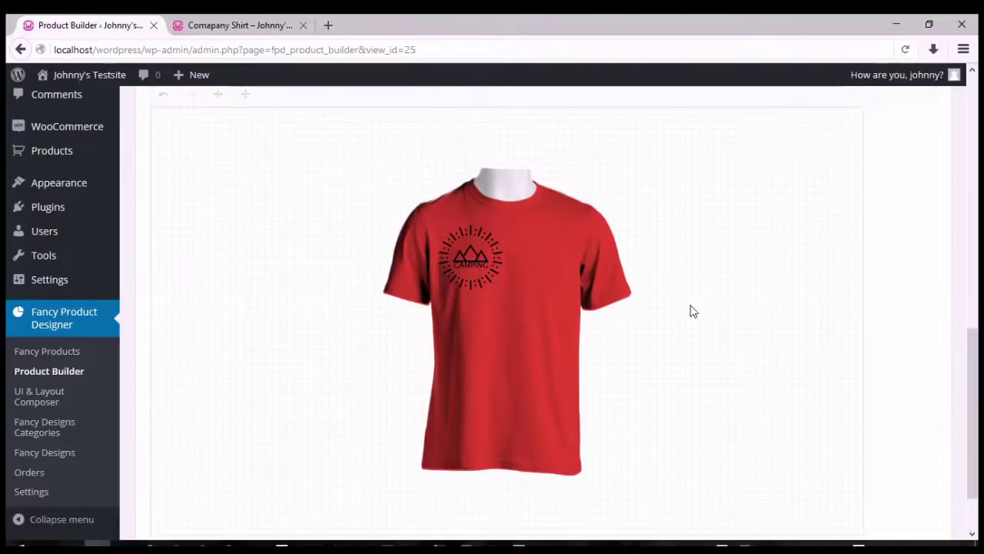
# - Add a text layer titled Employees Name and place it on the shirt's chest beside the logo
pyautogui.scroll(10, 693, 311)
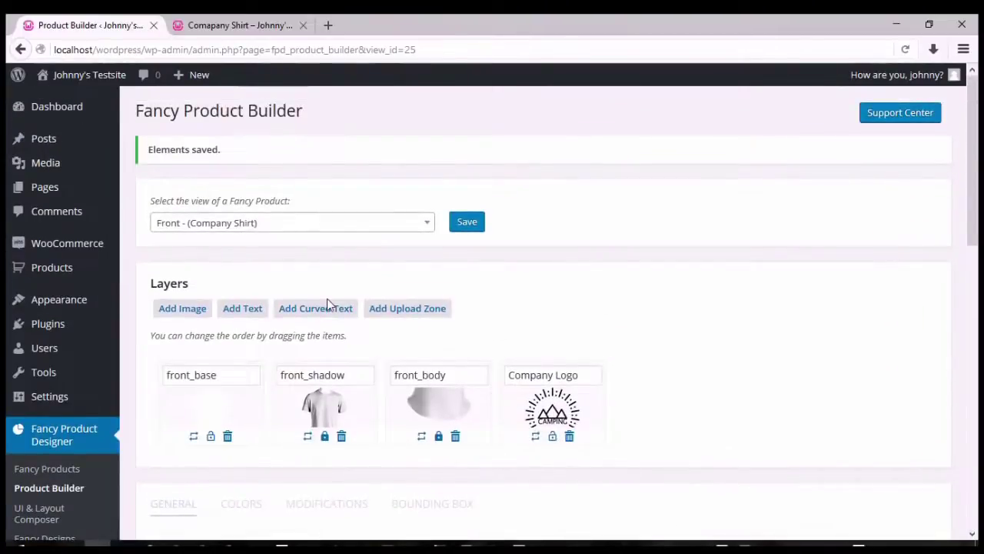
pyautogui.scroll(-1, 326, 298)
pyautogui.click(245, 227)
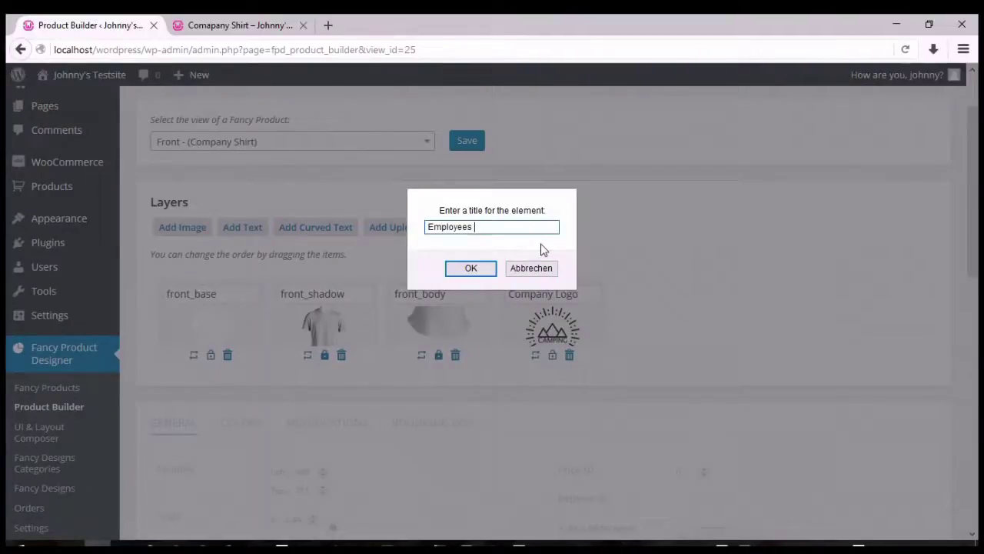
pyautogui.click(492, 270)
pyautogui.moveTo(523, 390); pyautogui.dragTo(552, 341)
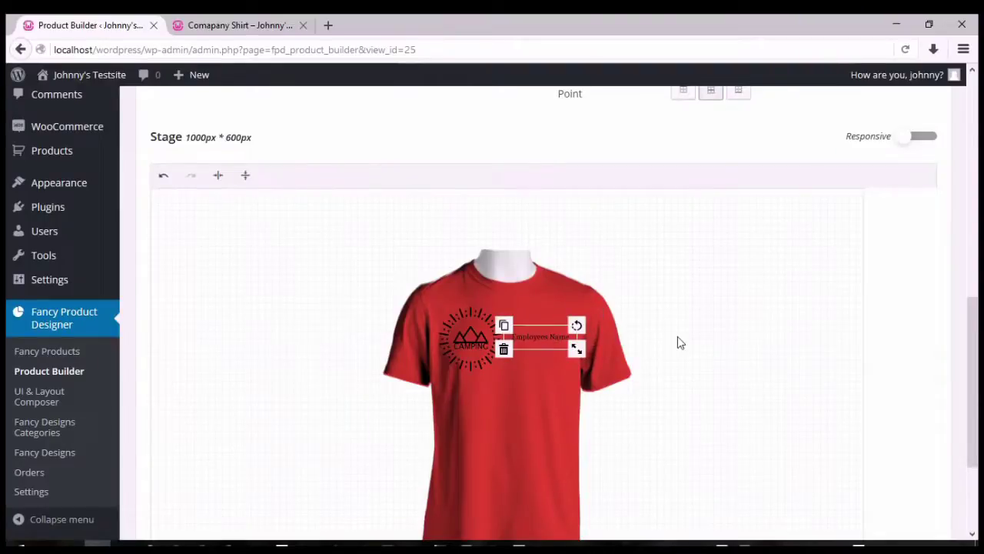
# - Review the logo and employee name placement on the shirt along with the Company Logo layer's general settings
pyautogui.scroll(3, 677, 336)
pyautogui.scroll(-4, 677, 335)
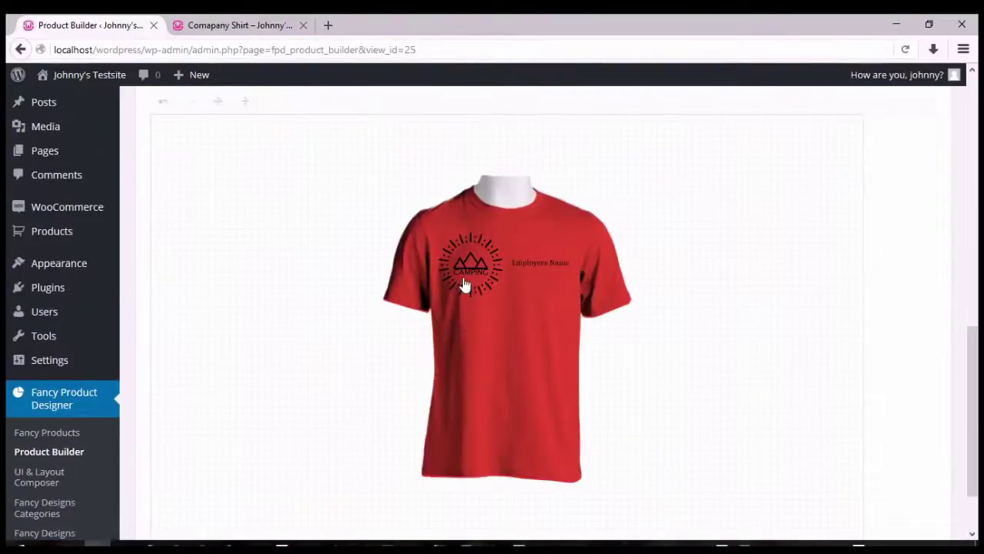
pyautogui.scroll(3, 556, 275)
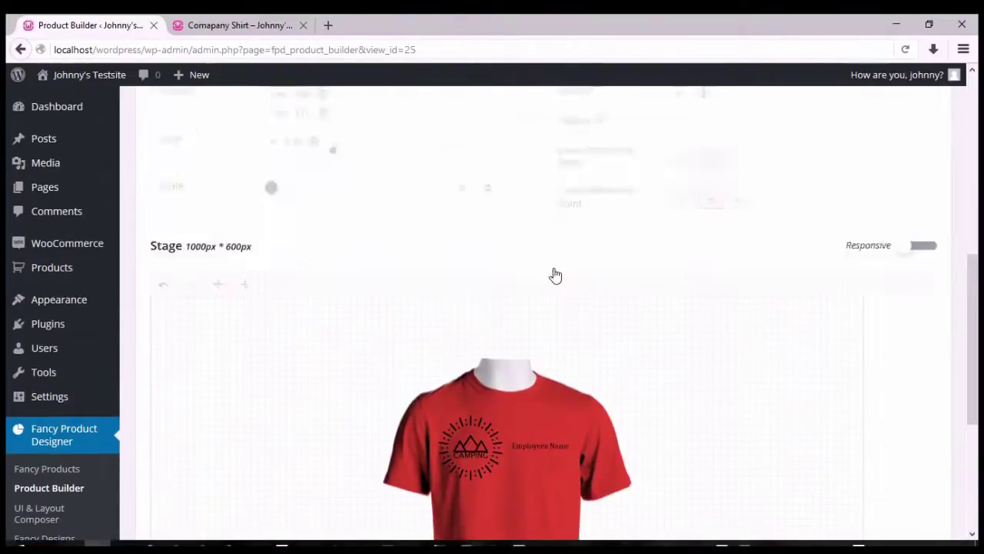
pyautogui.scroll(-2, 559, 300)
pyautogui.scroll(1, 560, 292)
pyautogui.scroll(-1, 555, 294)
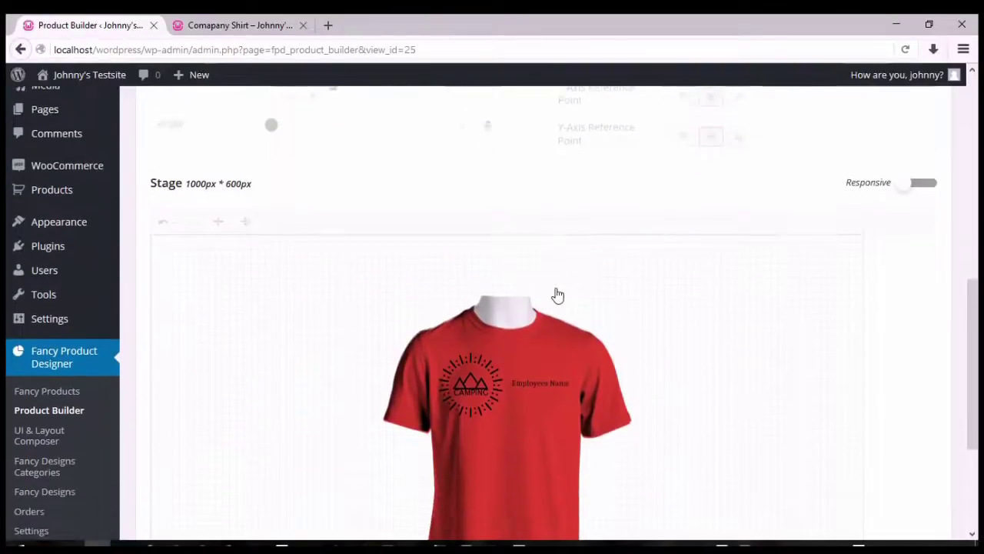
pyautogui.scroll(2, 563, 293)
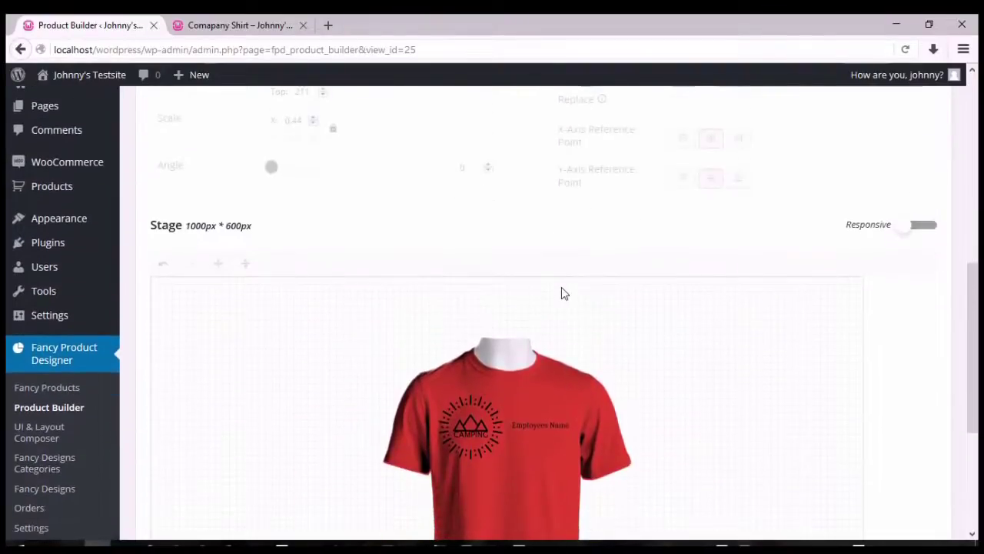
pyautogui.scroll(-1, 561, 293)
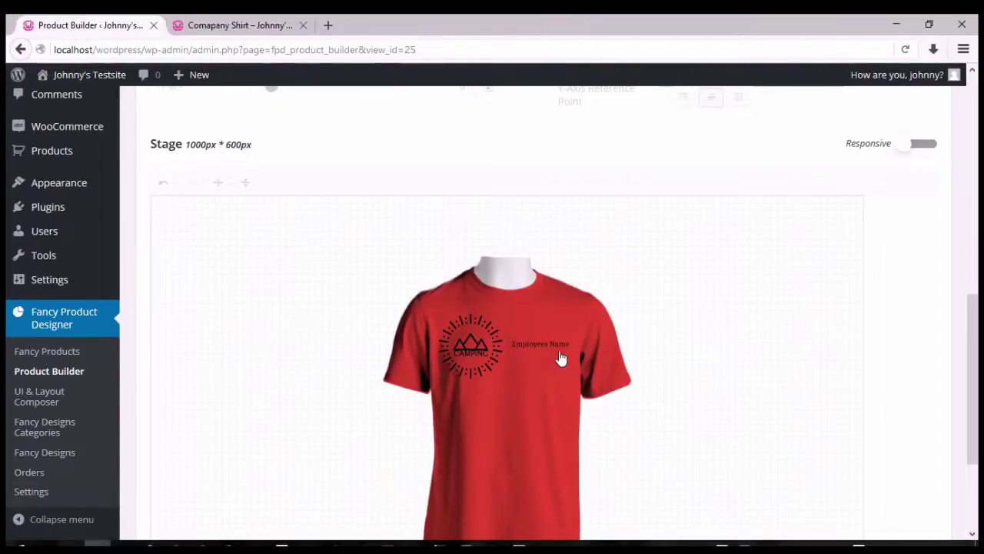
pyautogui.scroll(4, 546, 347)
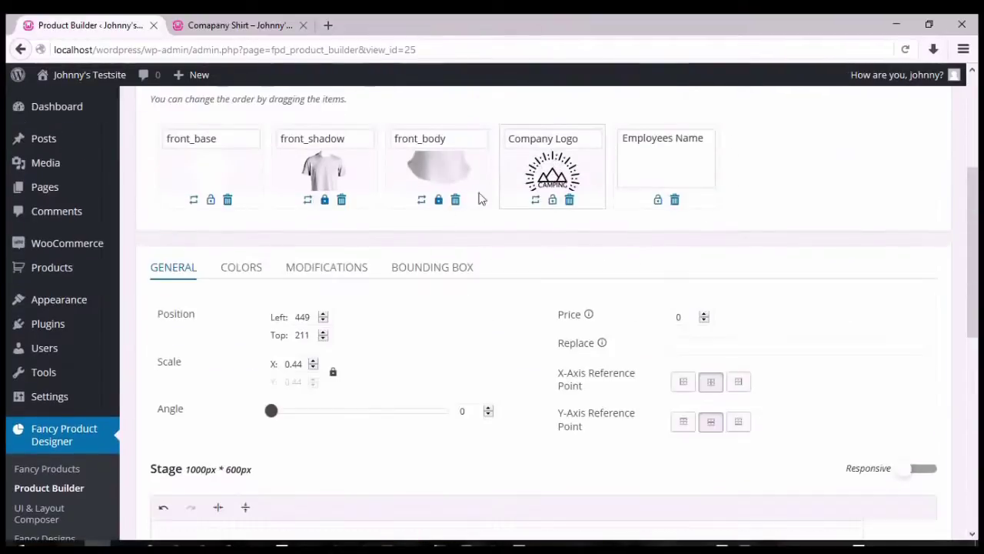
pyautogui.click(247, 271)
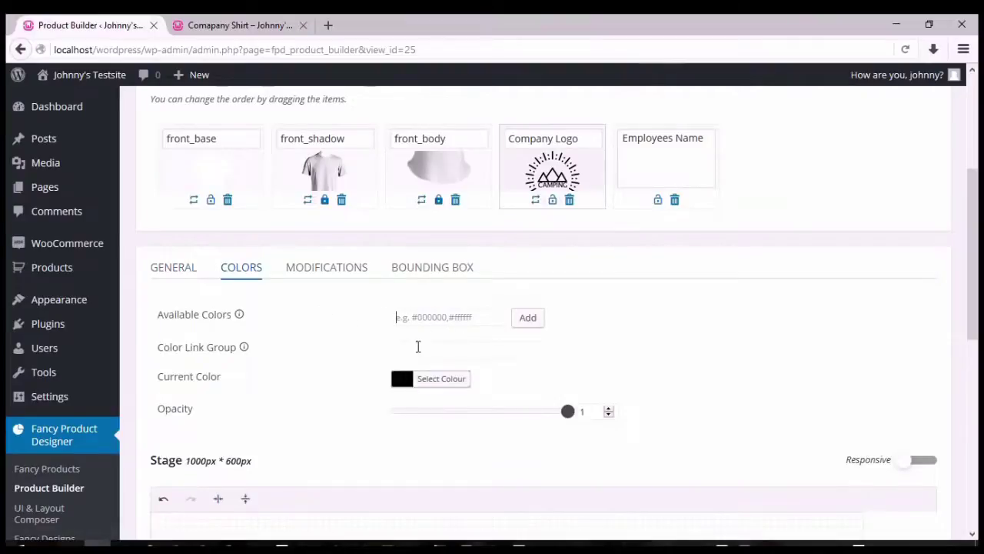
pyautogui.click(657, 182)
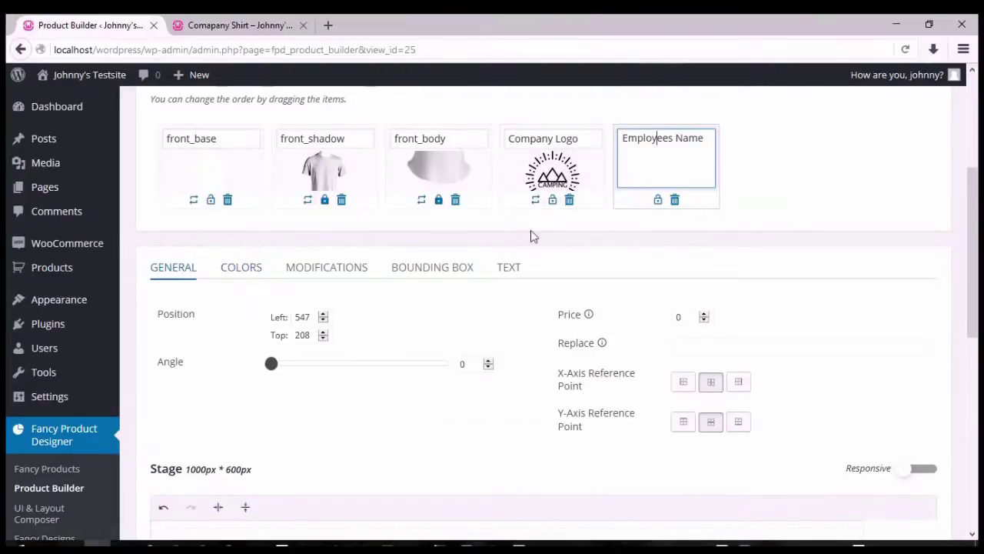
pyautogui.click(509, 270)
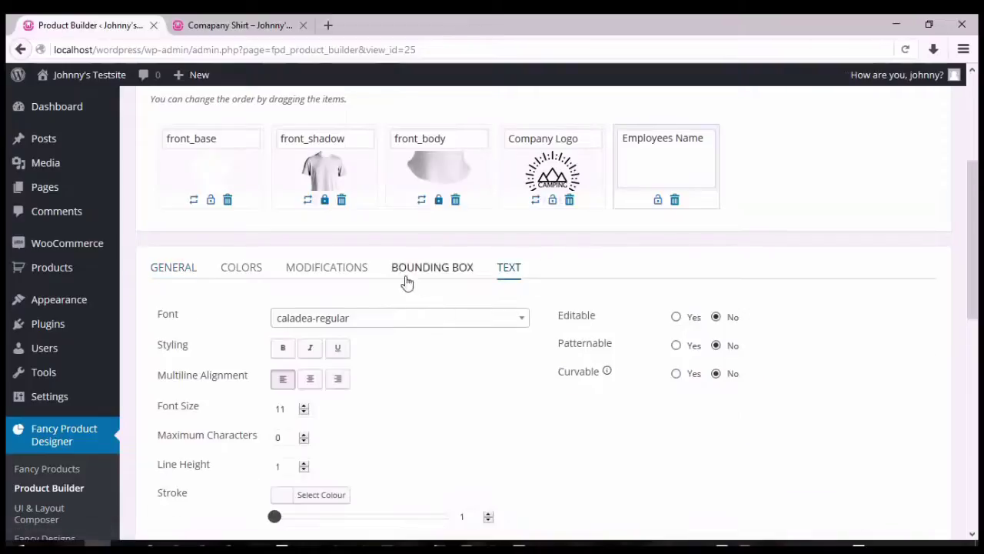
pyautogui.click(243, 271)
# - Add #000000 and #ffffff as available colors of the Company Logo layer
pyautogui.click(550, 175)
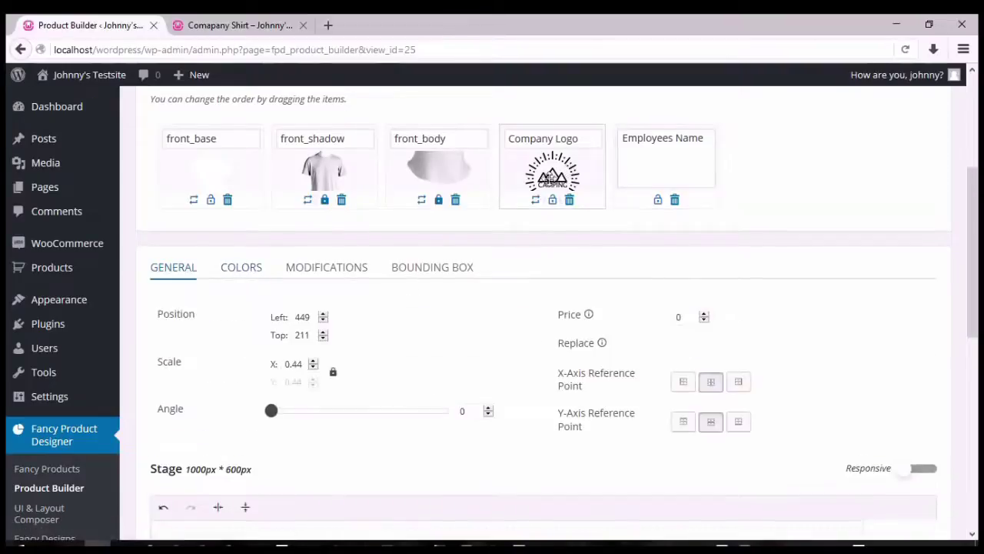
pyautogui.click(255, 271)
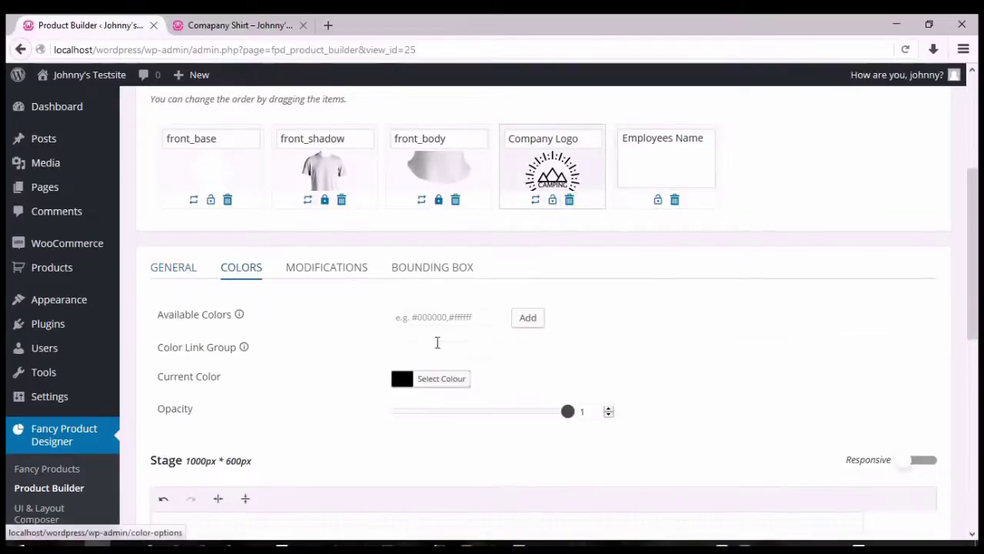
pyautogui.click(450, 319)
pyautogui.write('#000')
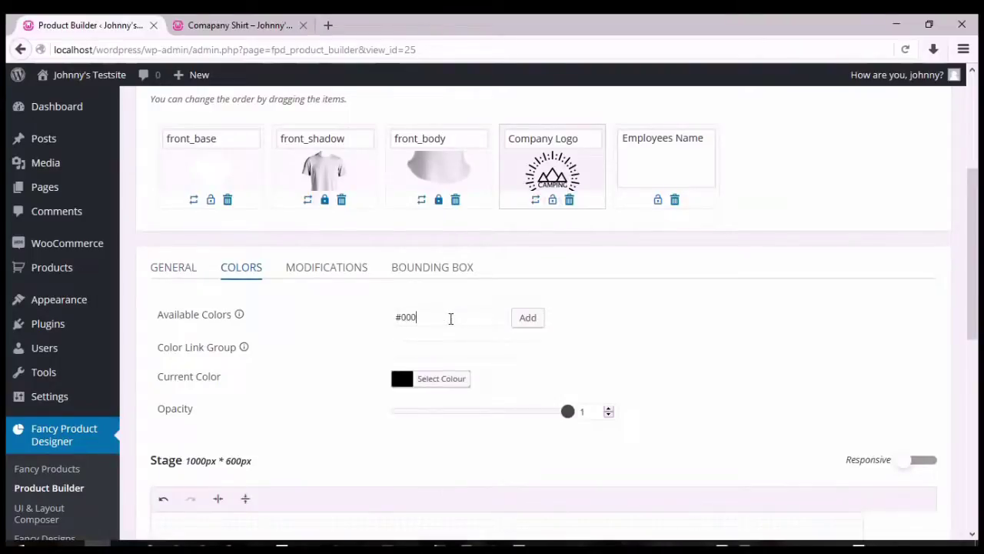
pyautogui.write('000')
pyautogui.press('Return')
pyautogui.write('#')
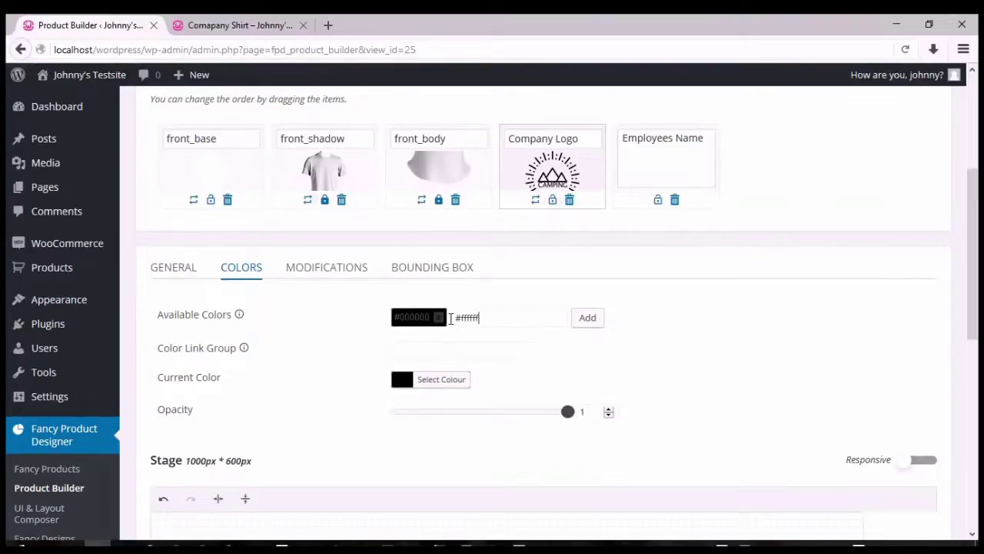
pyautogui.write('ffffff')
pyautogui.press('Return')
# - Add #6b6b6b and #8e1111 to the Company Logo's available colors and set its color link group to printinglink
pyautogui.write('#')
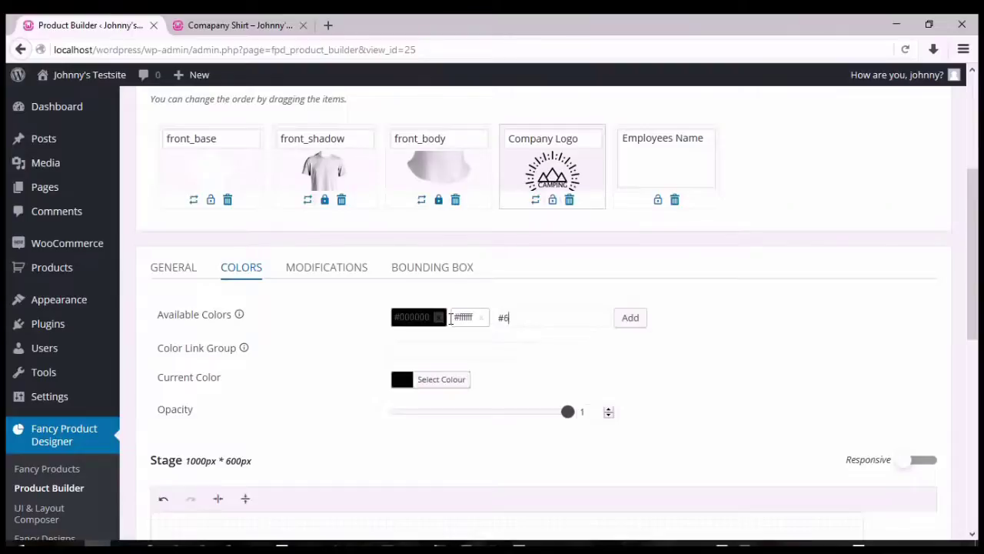
pyautogui.write('6b6b6b')
pyautogui.press('Return')
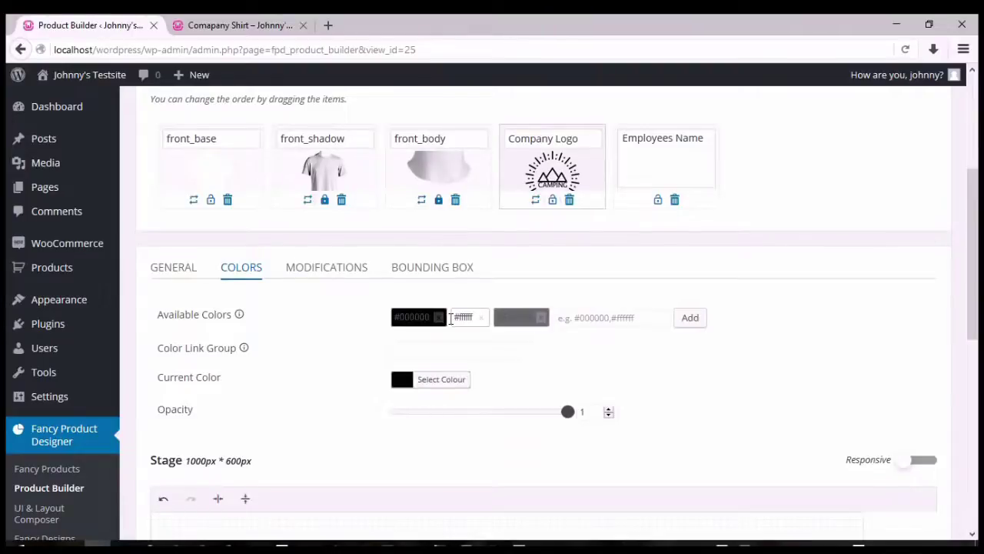
pyautogui.write('#8e1111')
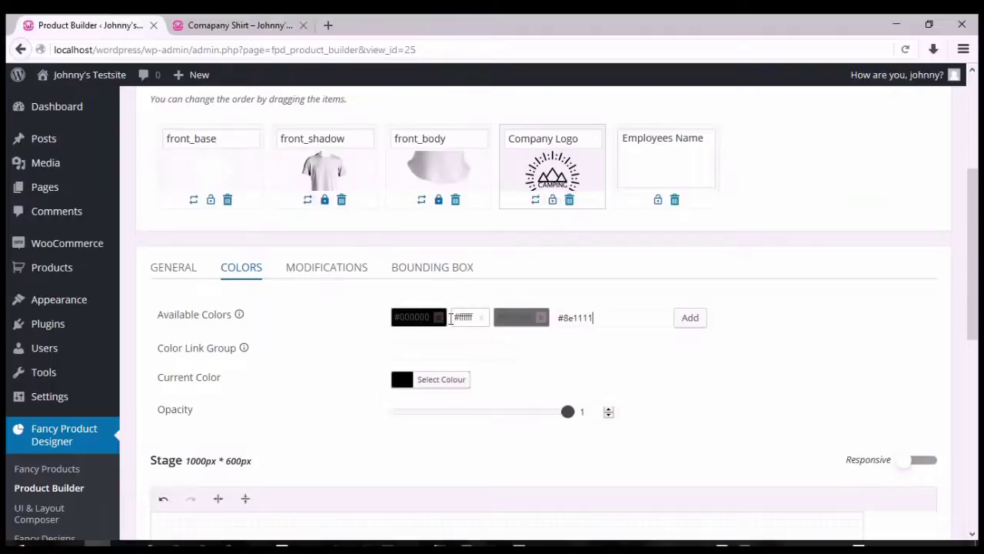
pyautogui.press('Return')
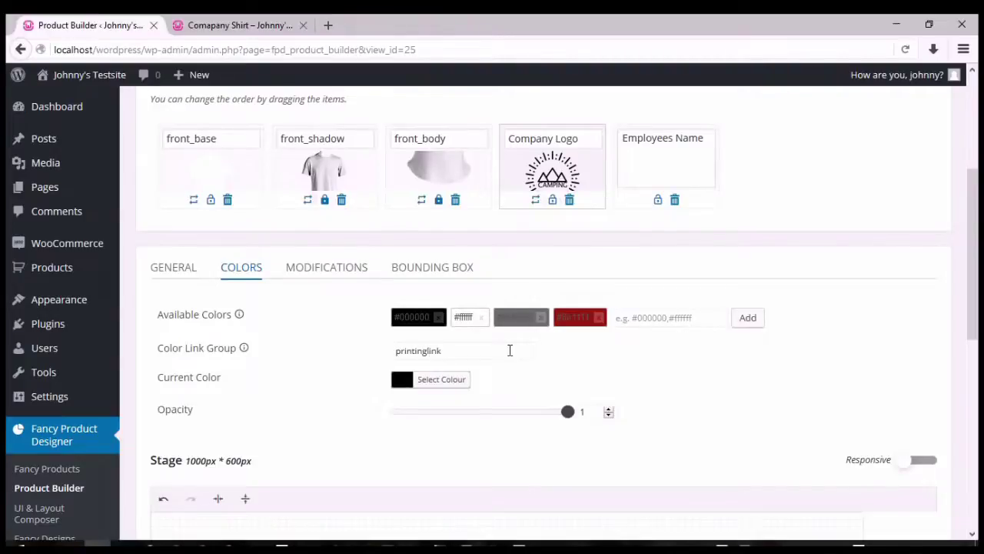
# - Set the Employees Name layer's color link group to printinglink and save the Front view
pyautogui.click(664, 167)
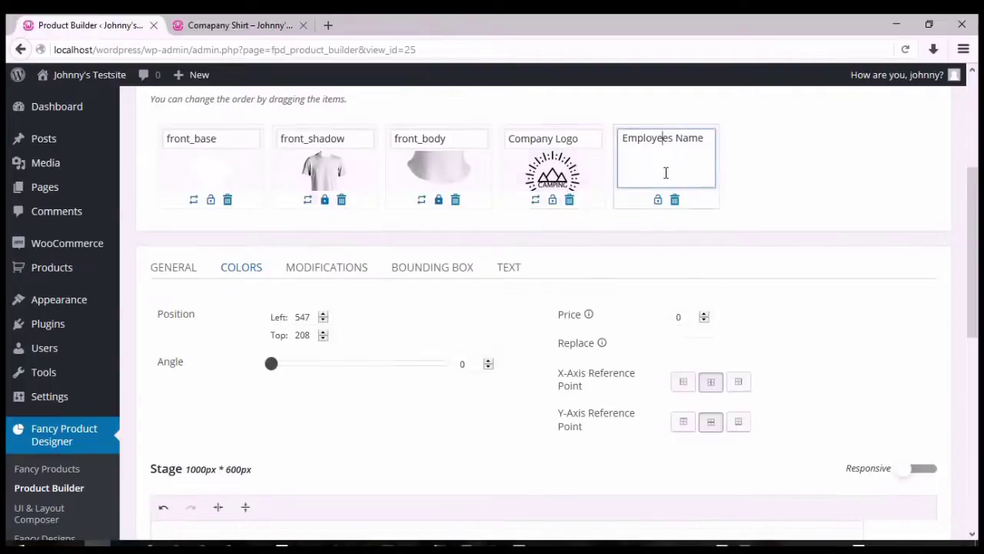
pyautogui.click(241, 275)
pyautogui.click(452, 350)
pyautogui.write('pri')
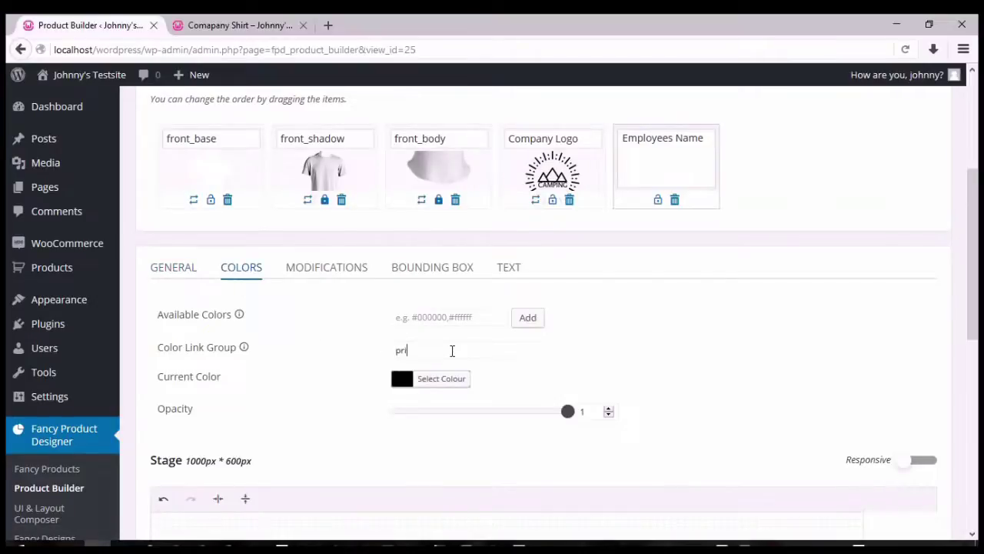
pyautogui.write('ntinglink')
pyautogui.scroll(3, 477, 354)
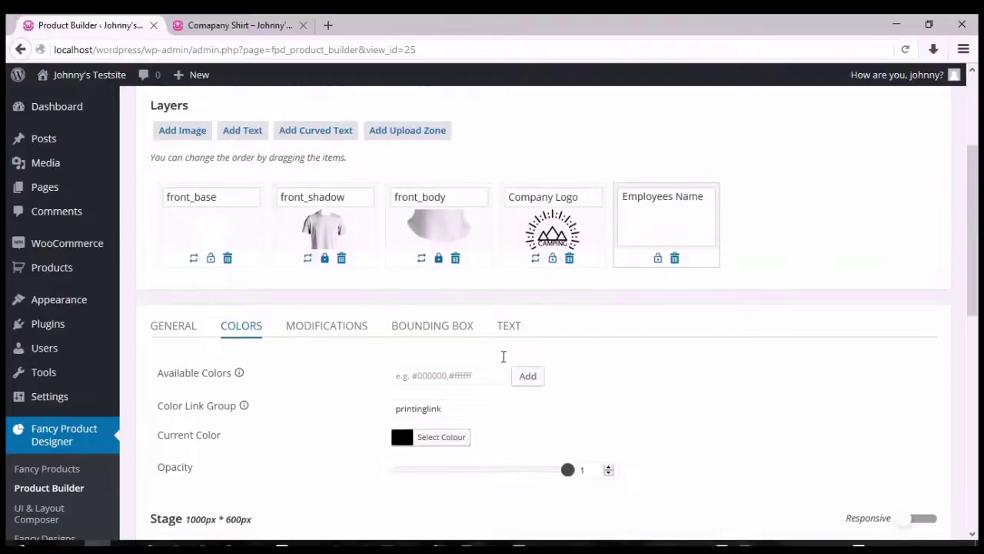
pyautogui.click(457, 156)
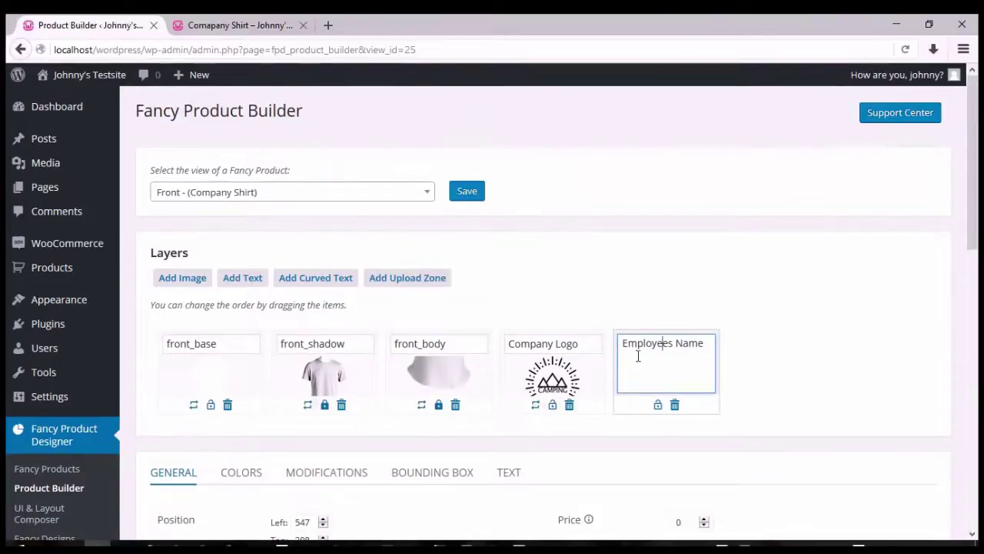
# - Make the Employees Name text layer editable and save the Front view
pyautogui.scroll(-1, 639, 356)
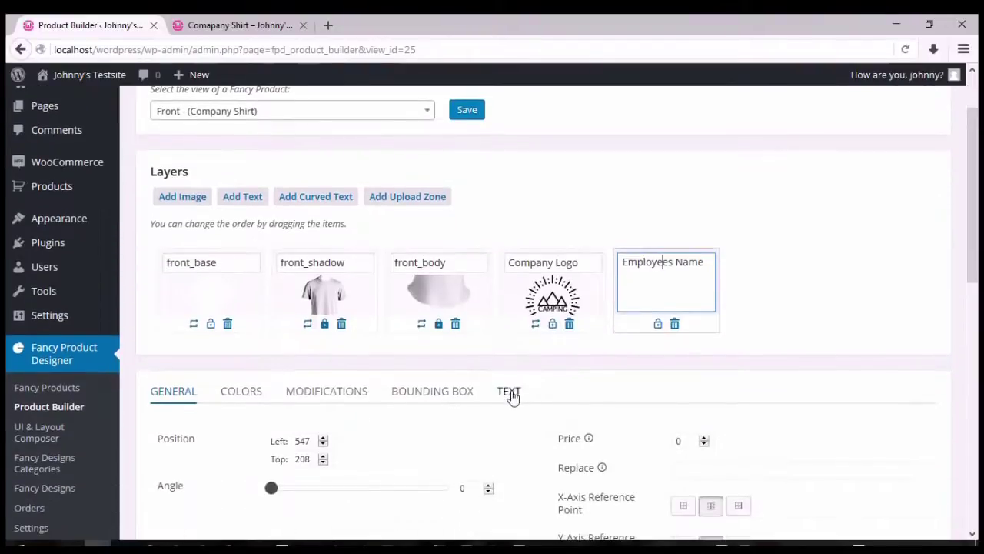
pyautogui.click(509, 393)
pyautogui.scroll(-2, 707, 373)
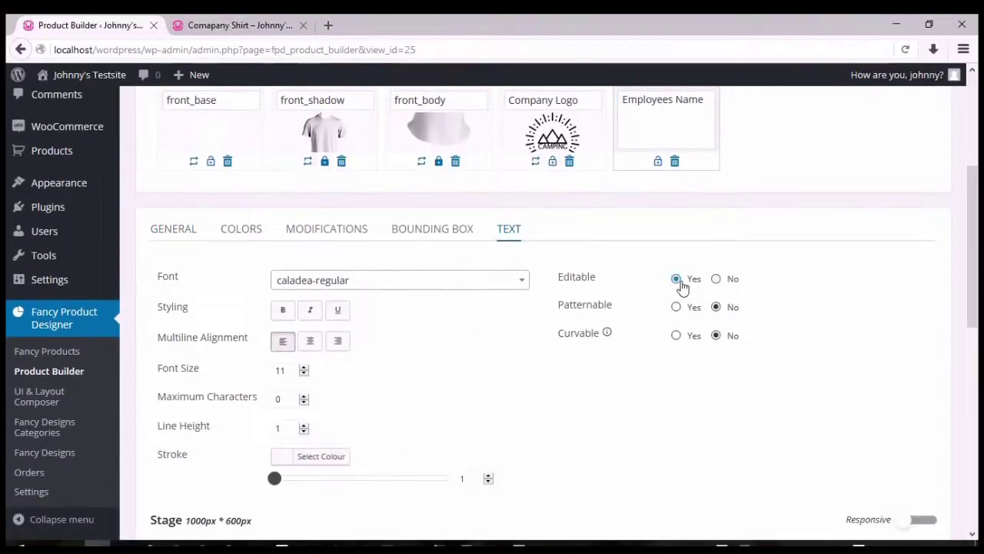
pyautogui.scroll(-1, 718, 334)
pyautogui.scroll(3, 718, 334)
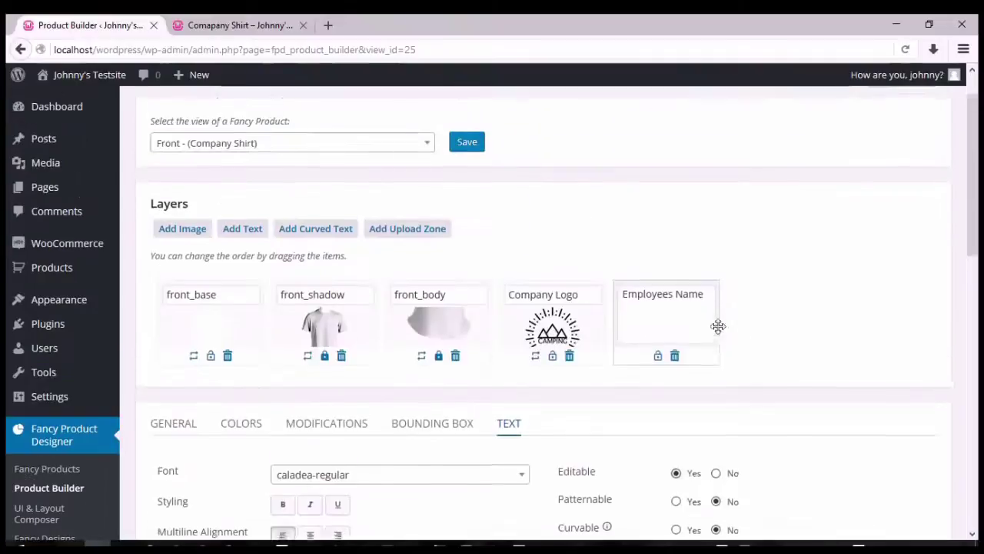
pyautogui.scroll(1, 717, 326)
pyautogui.click(466, 197)
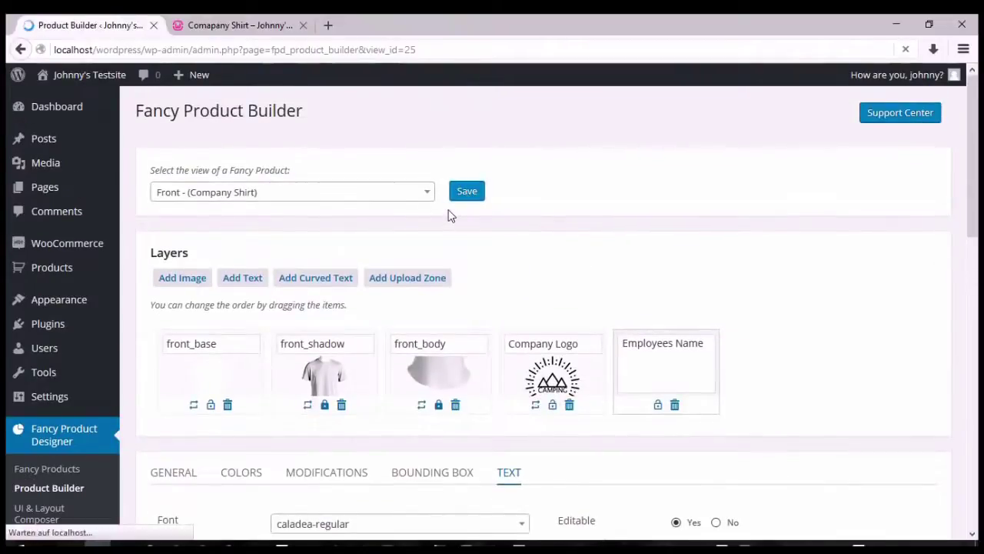
# - Reload the Comapany Shirt product page and change the shirt's base color to green
pyautogui.click(213, 20)
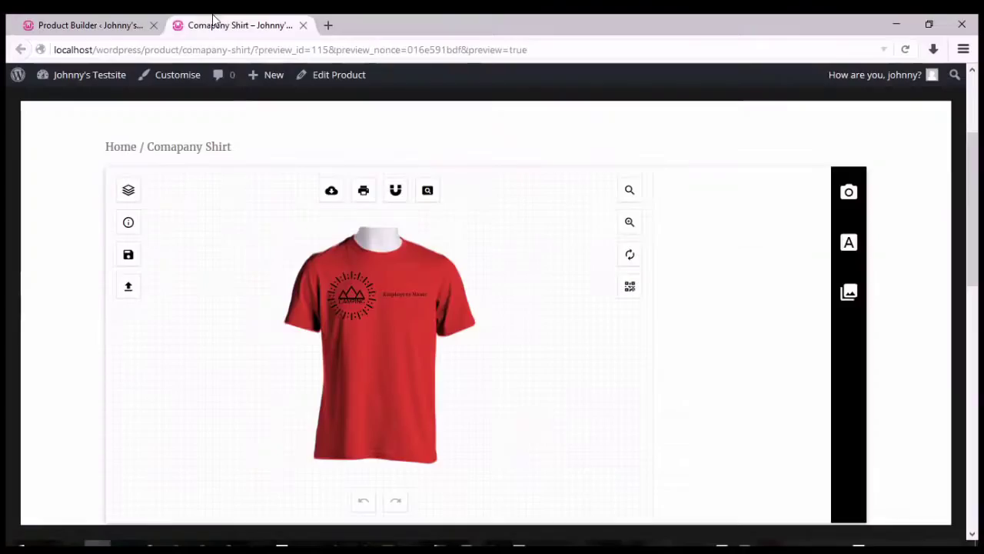
pyautogui.scroll(1, 383, 191)
pyautogui.click(906, 47)
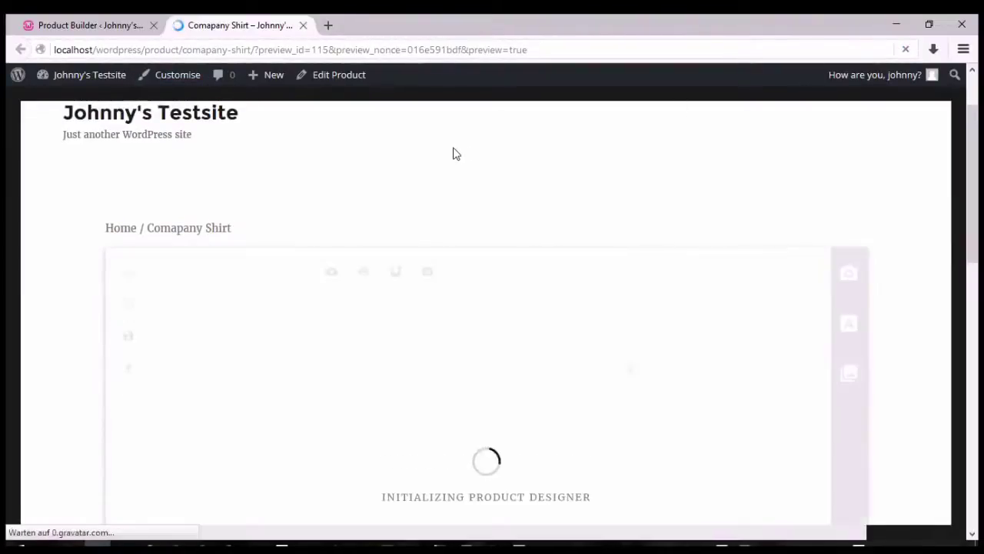
pyautogui.scroll(-2, 455, 158)
pyautogui.click(380, 270)
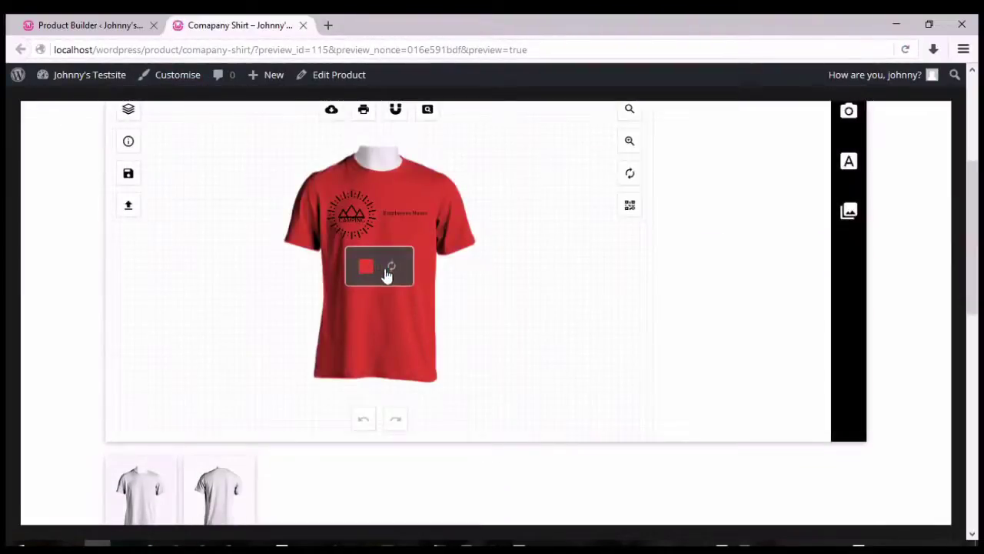
pyautogui.click(369, 266)
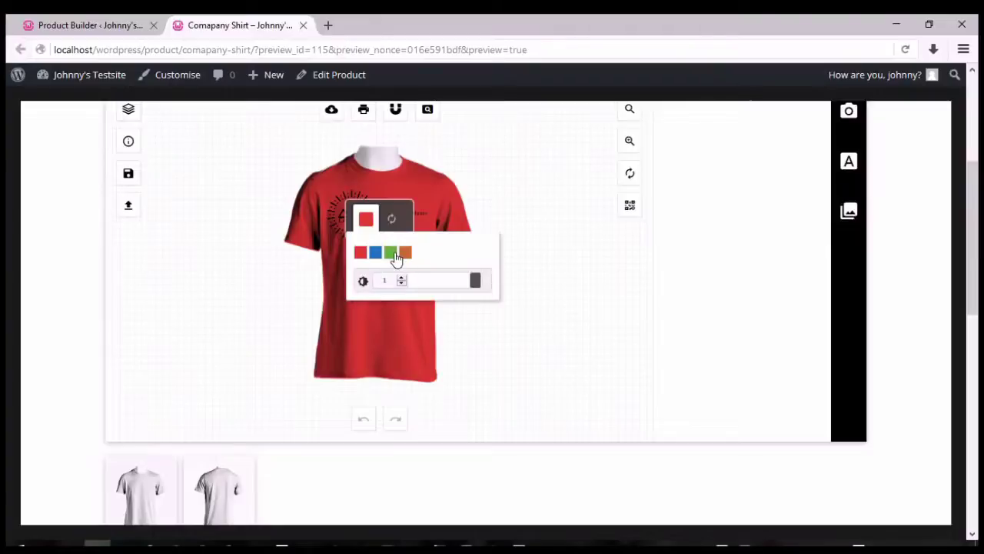
pyautogui.click(391, 253)
# - Test the linked print colors by recoloring the camping logo to grey and finally to white
pyautogui.click(339, 275)
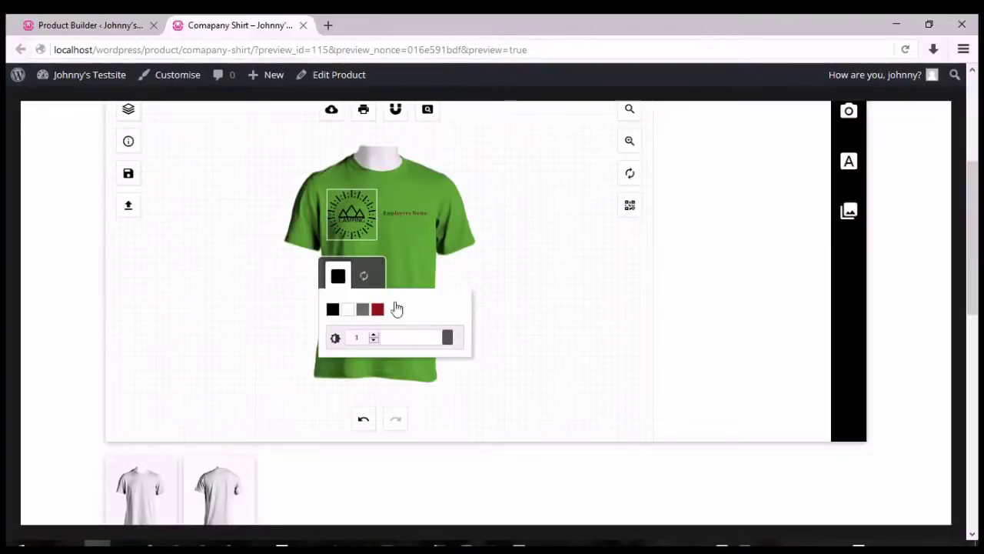
pyautogui.click(364, 310)
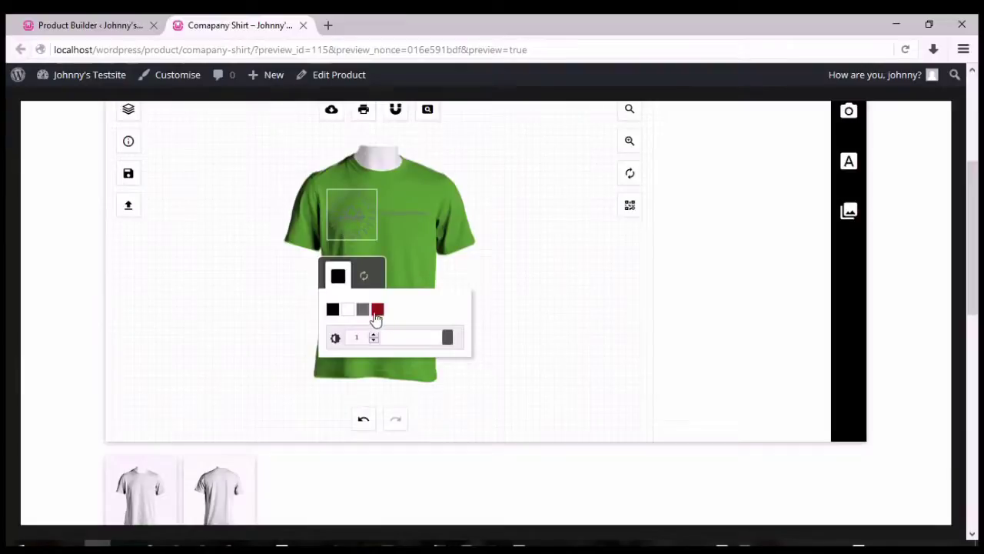
pyautogui.click(347, 310)
pyautogui.click(426, 272)
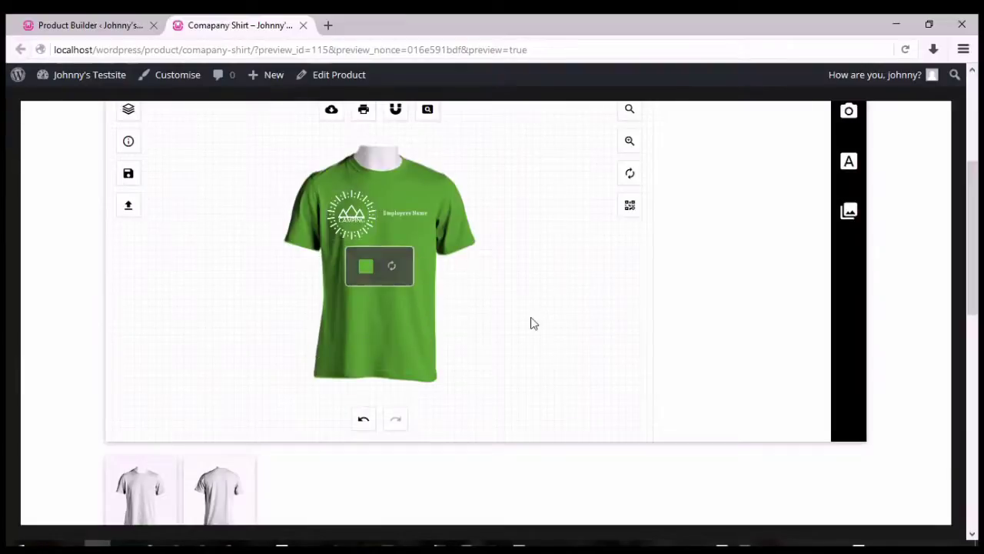
# - Replace the Employees Name text on the shirt with an employee's first name and increase its font size slightly
pyautogui.click(392, 216)
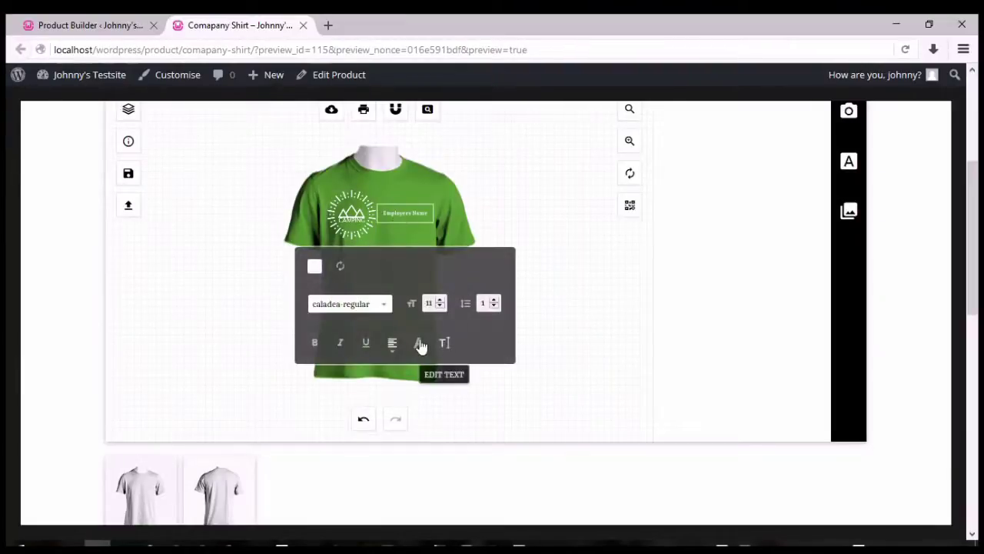
pyautogui.click(446, 344)
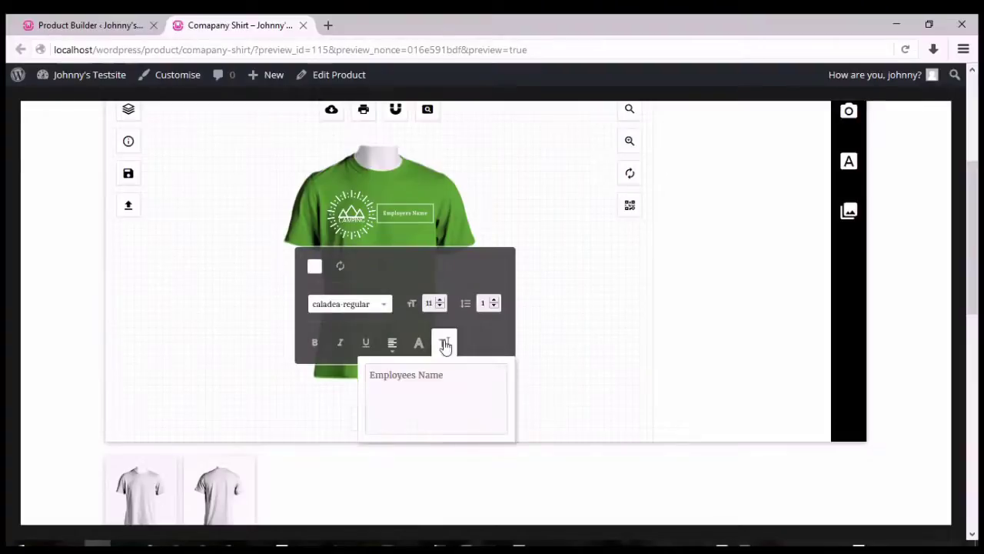
pyautogui.tripleClick(461, 381)
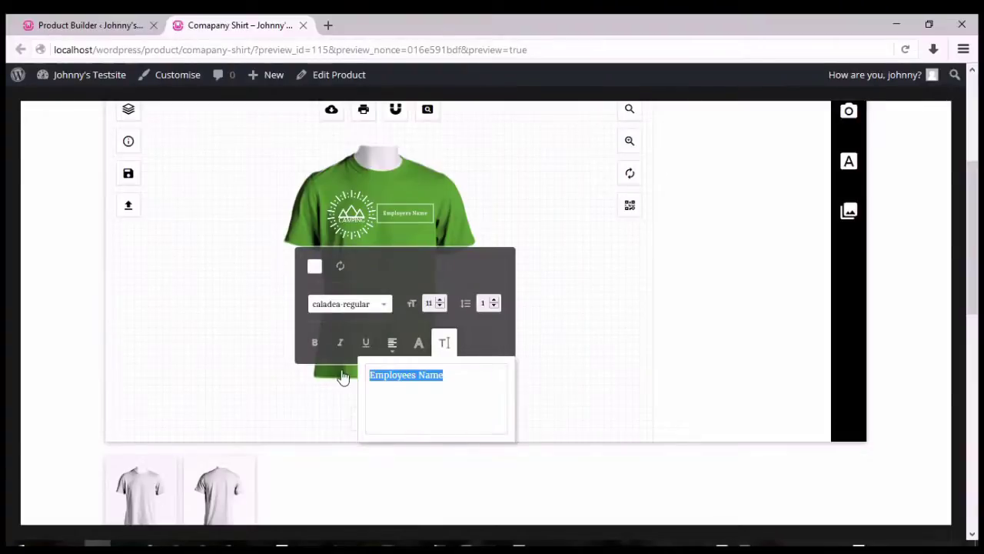
pyautogui.write('Johnny')
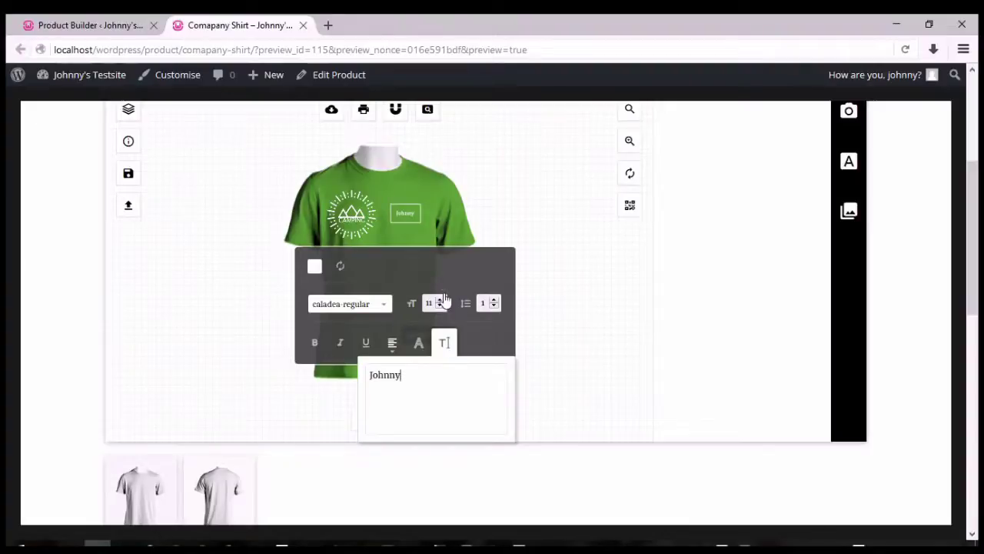
pyautogui.click(441, 301)
pyautogui.click(441, 300)
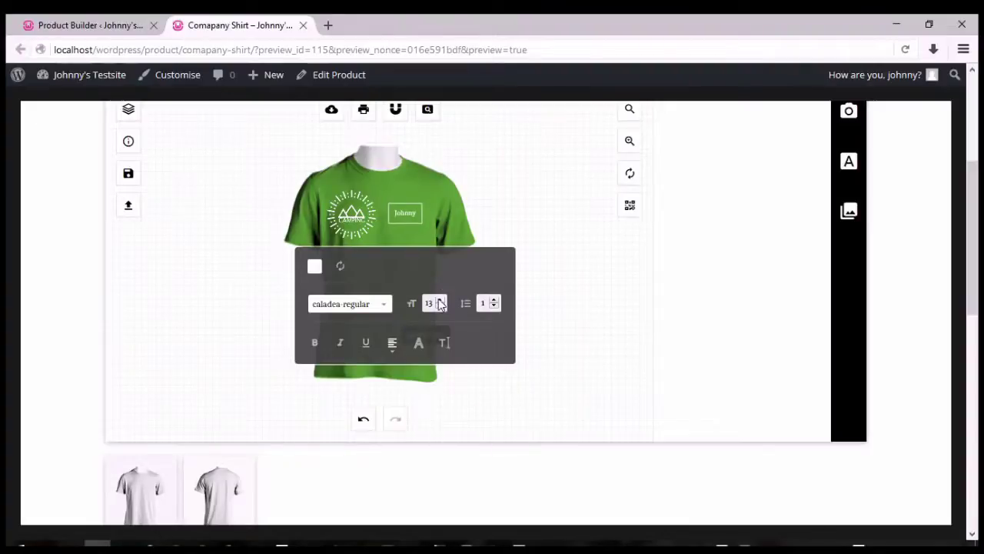
pyautogui.click(441, 301)
pyautogui.click(549, 306)
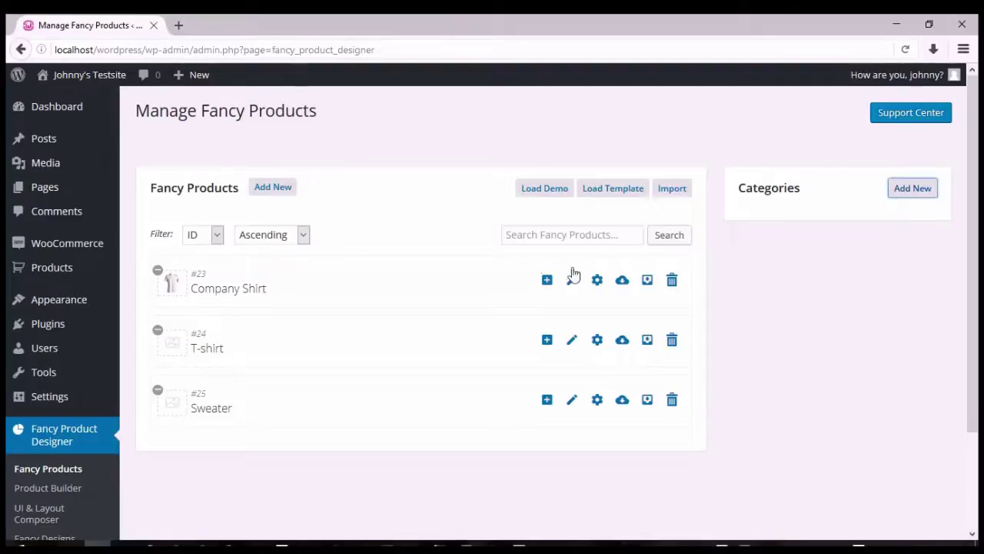
# - Create a Fancy Products category titled Clothing and expand the Company Shirt product's views
pyautogui.click(919, 193)
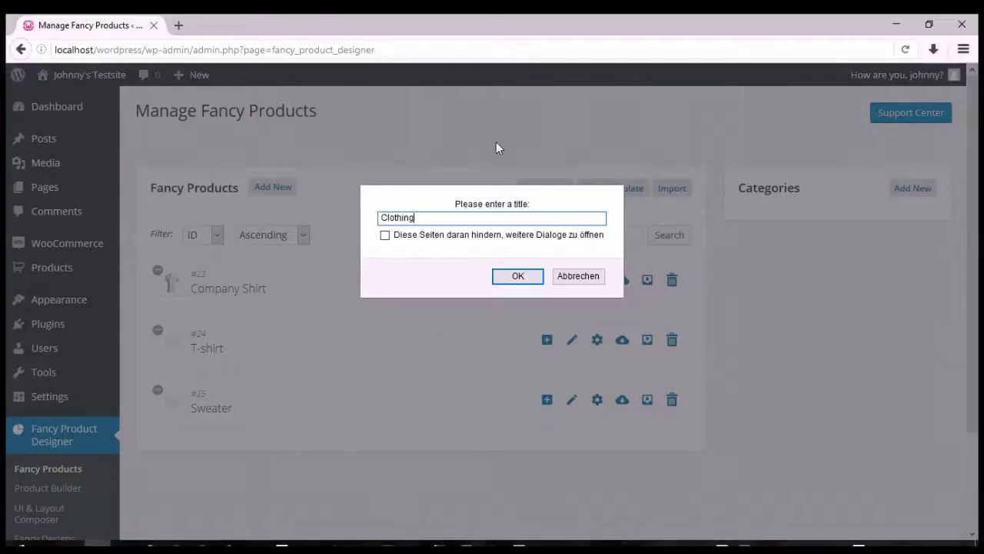
pyautogui.click(518, 275)
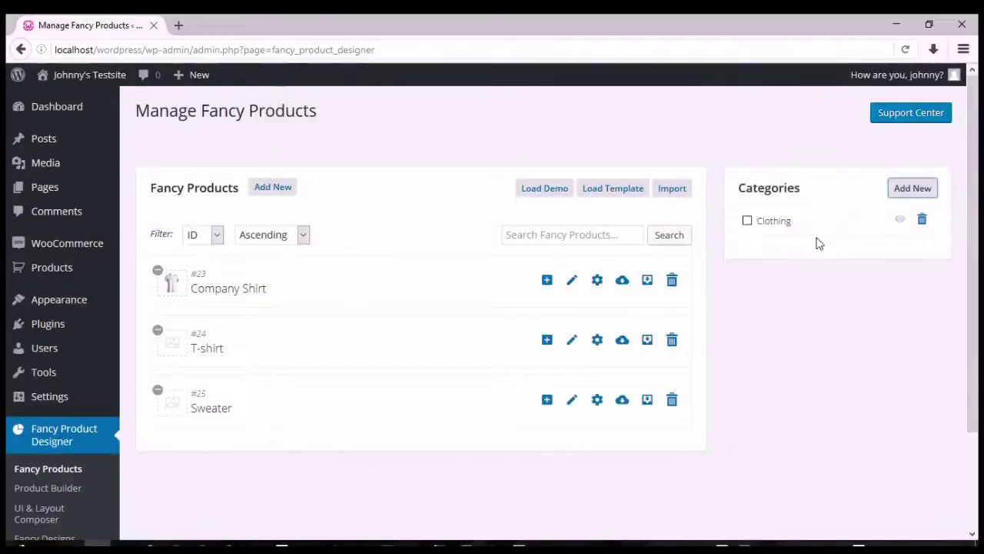
pyautogui.click(456, 280)
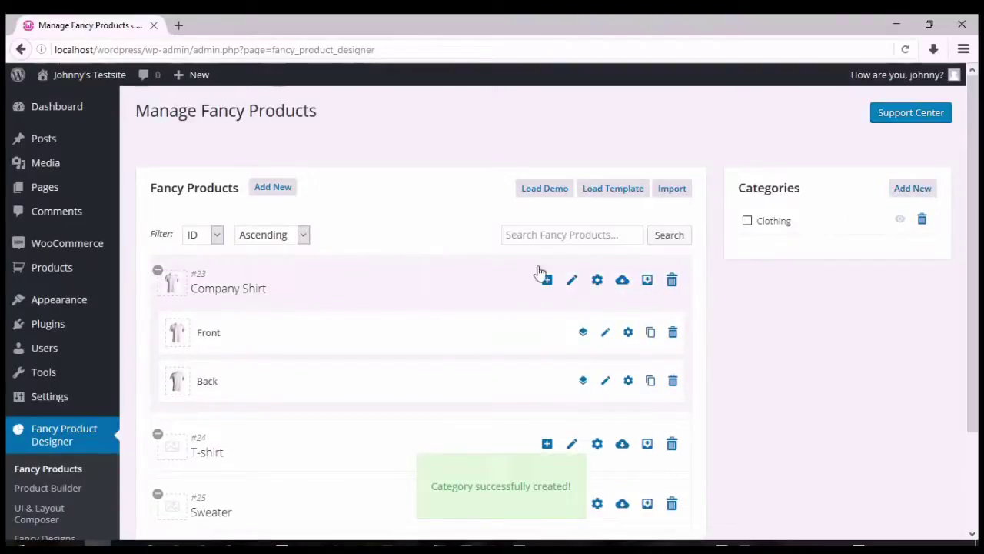
# - Assign the Company Shirt, T-shirt and Sweater fancy products to the Clothing category
pyautogui.click(748, 222)
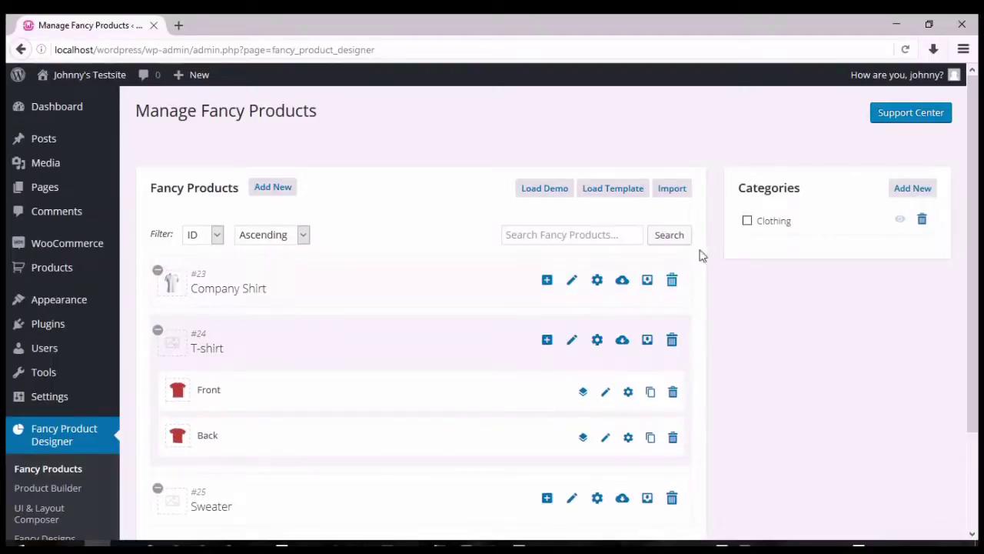
pyautogui.click(747, 222)
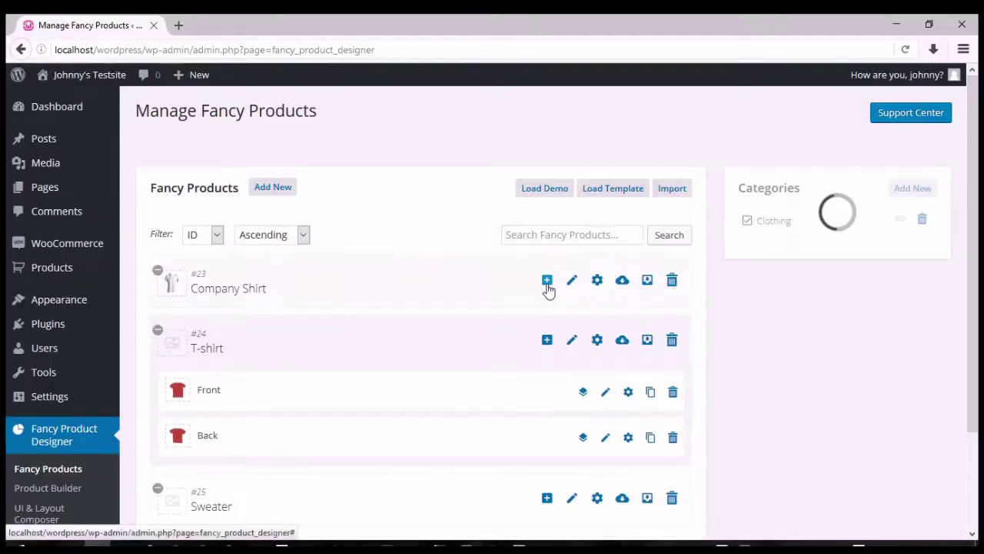
pyautogui.scroll(-3, 539, 296)
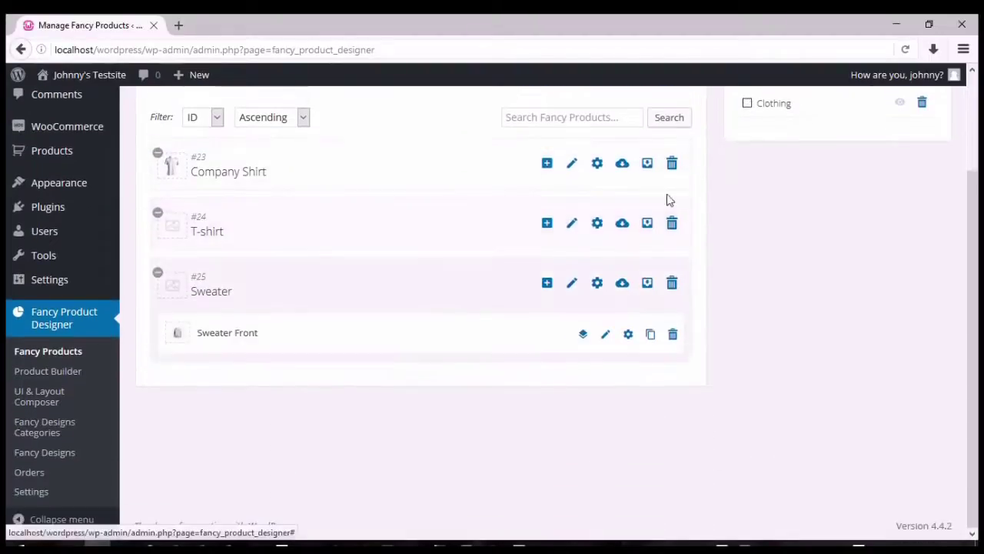
pyautogui.click(748, 104)
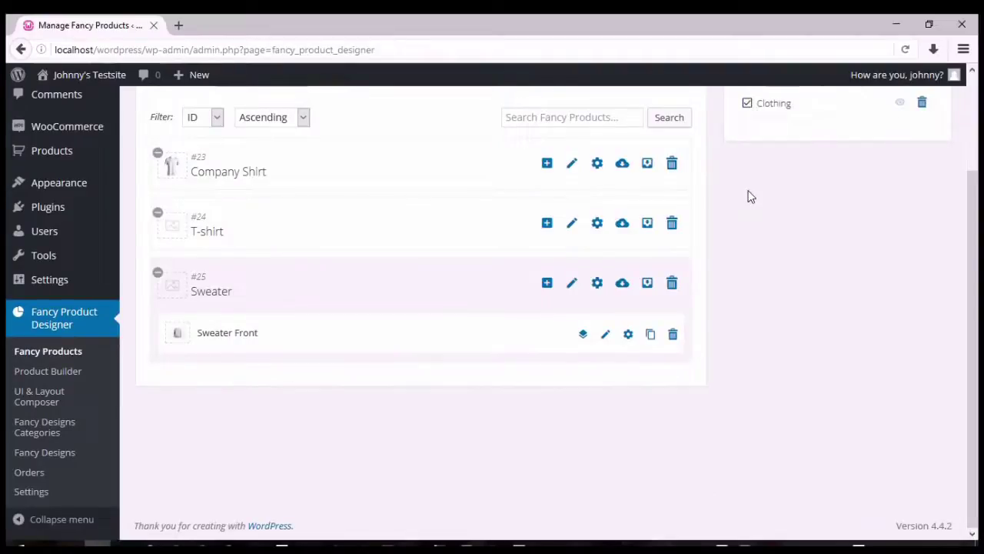
pyautogui.scroll(1, 743, 209)
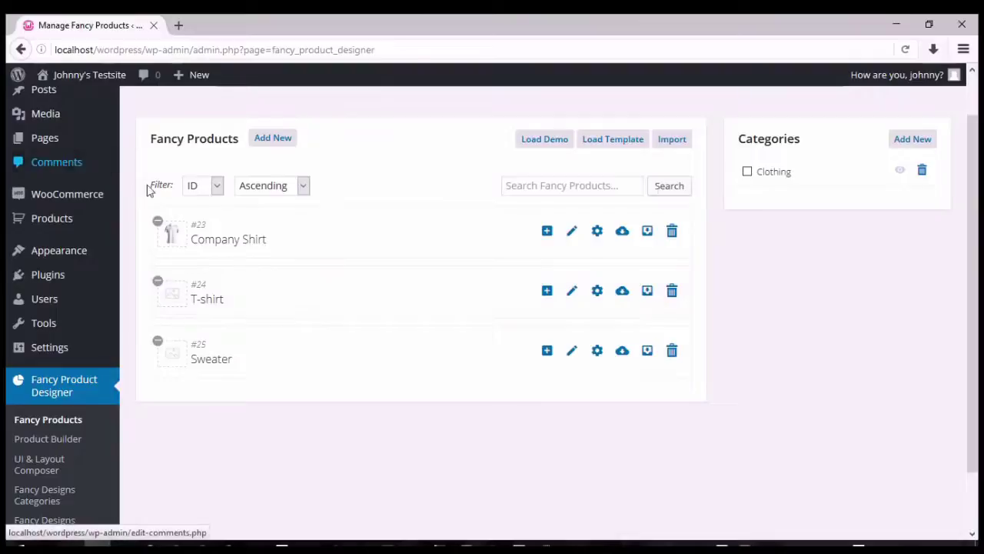
# - Add a new WooCommerce product titled Company Shirt
pyautogui.click(72, 221)
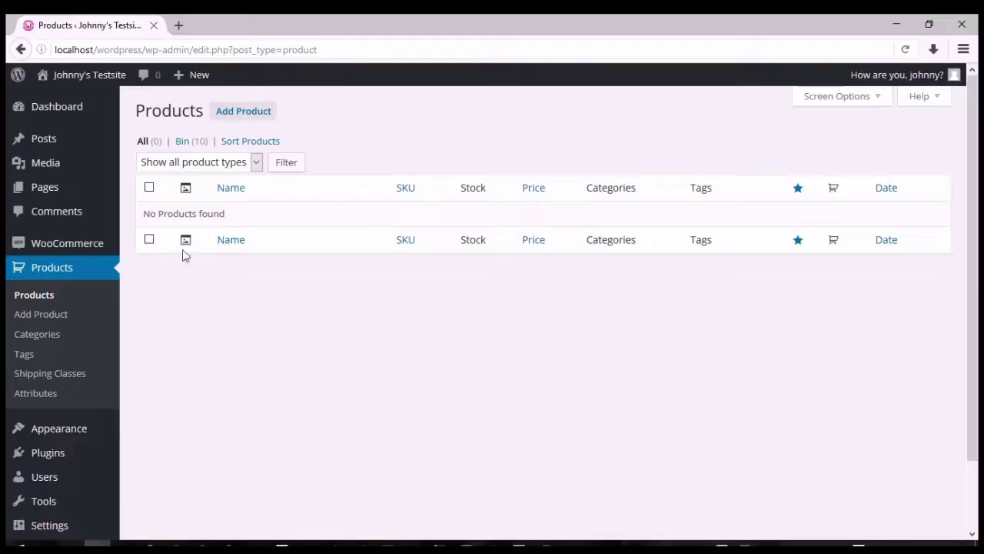
pyautogui.click(235, 116)
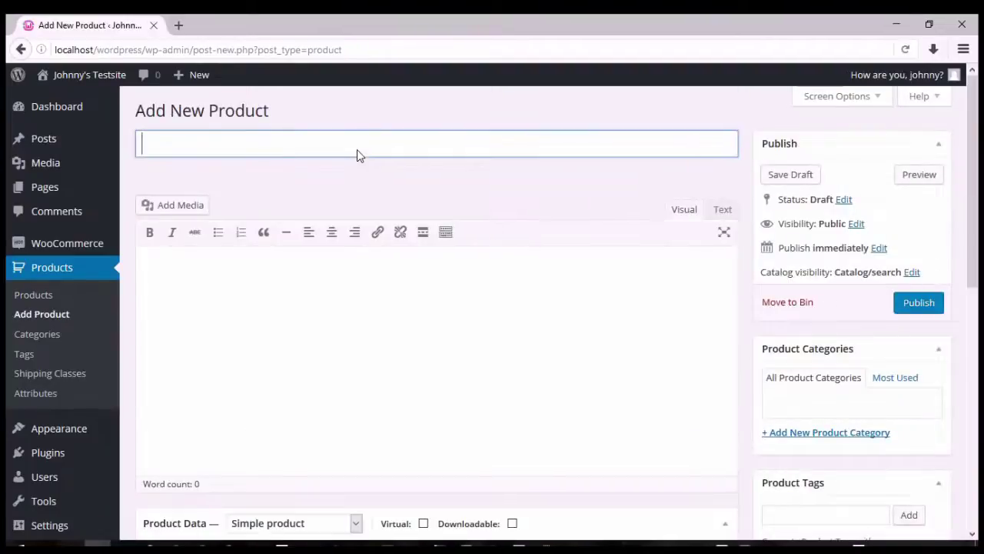
pyautogui.write('Company Shirt')
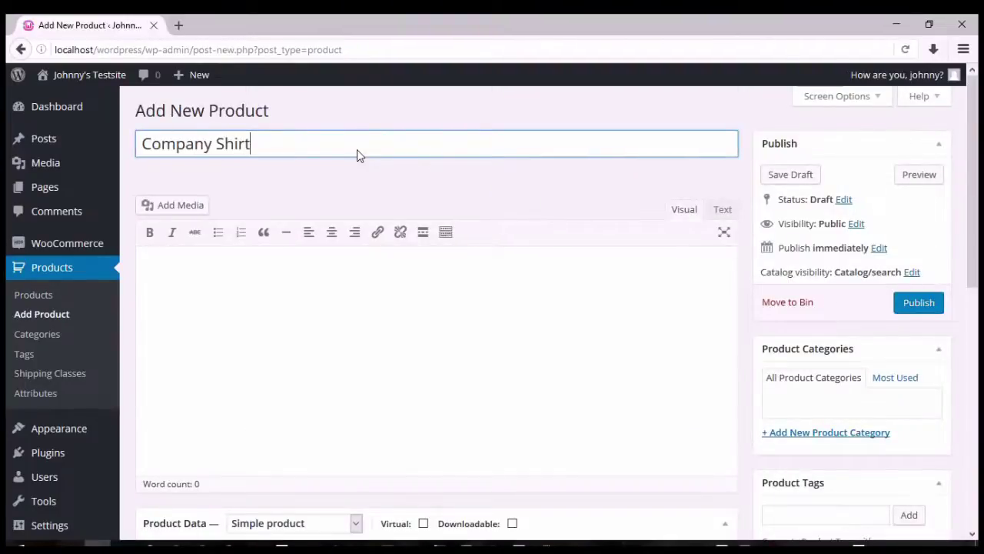
pyautogui.click(454, 316)
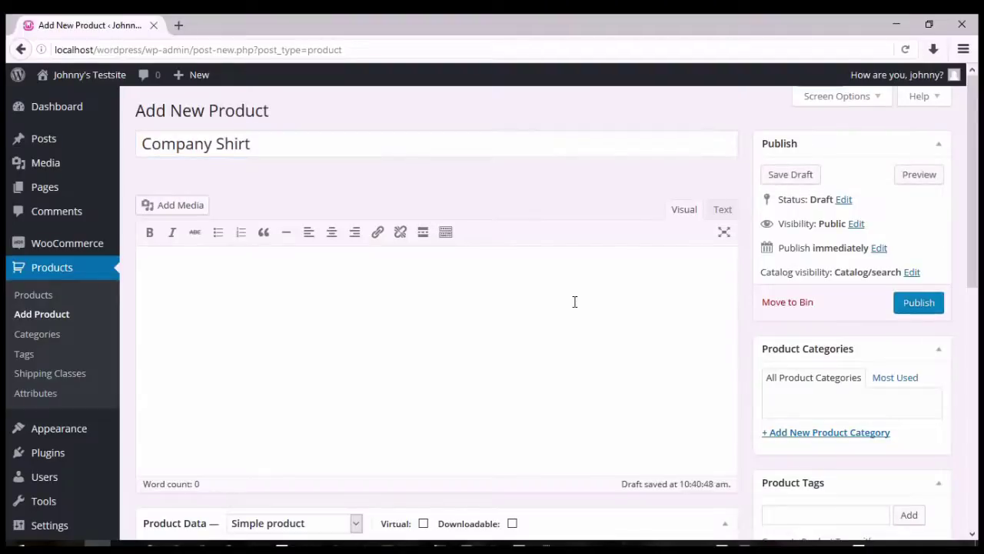
# - Set the product's Fancy Product Designer source type to Product and add Company Shirt, T-shirt and Sweater as its fancy products
pyautogui.scroll(-4, 649, 303)
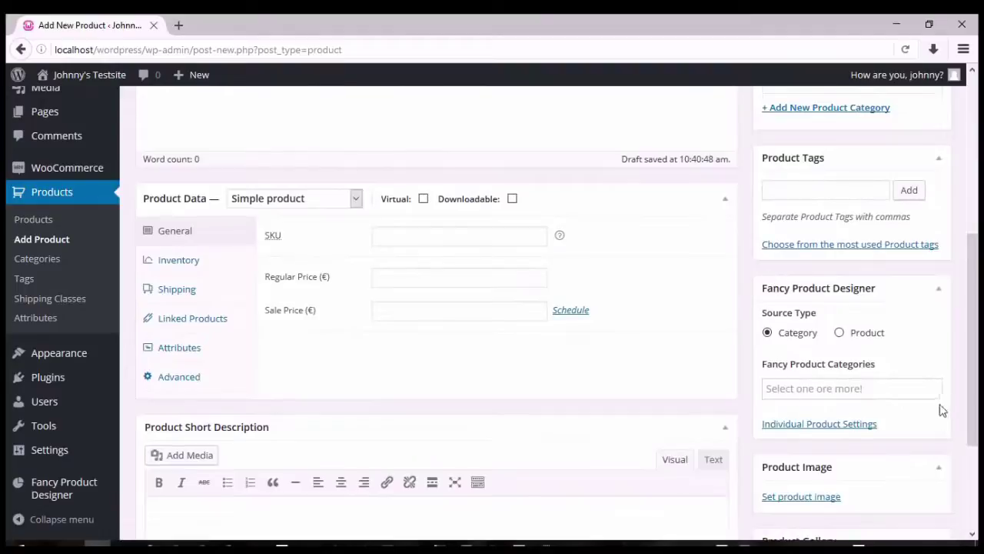
pyautogui.click(839, 333)
pyautogui.click(836, 390)
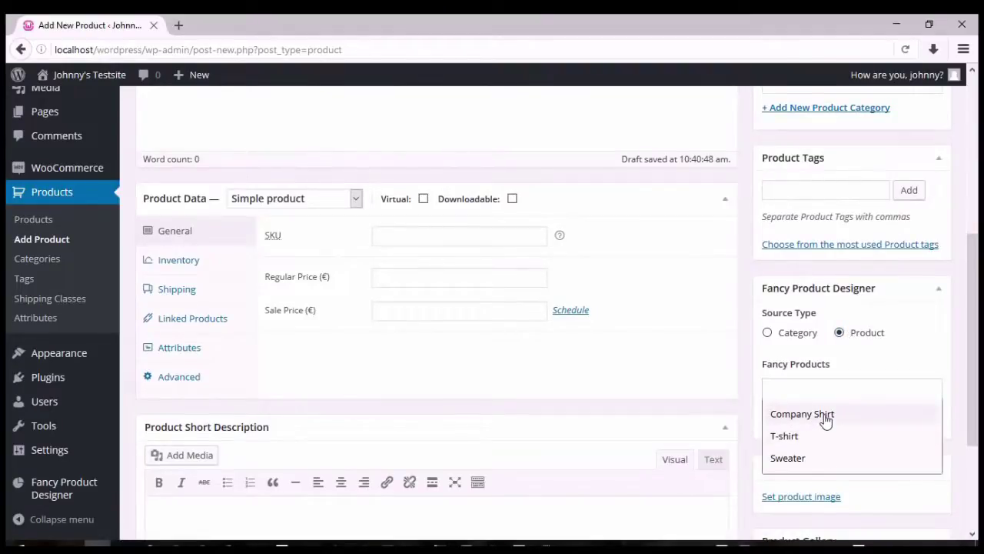
pyautogui.click(824, 415)
pyautogui.click(879, 393)
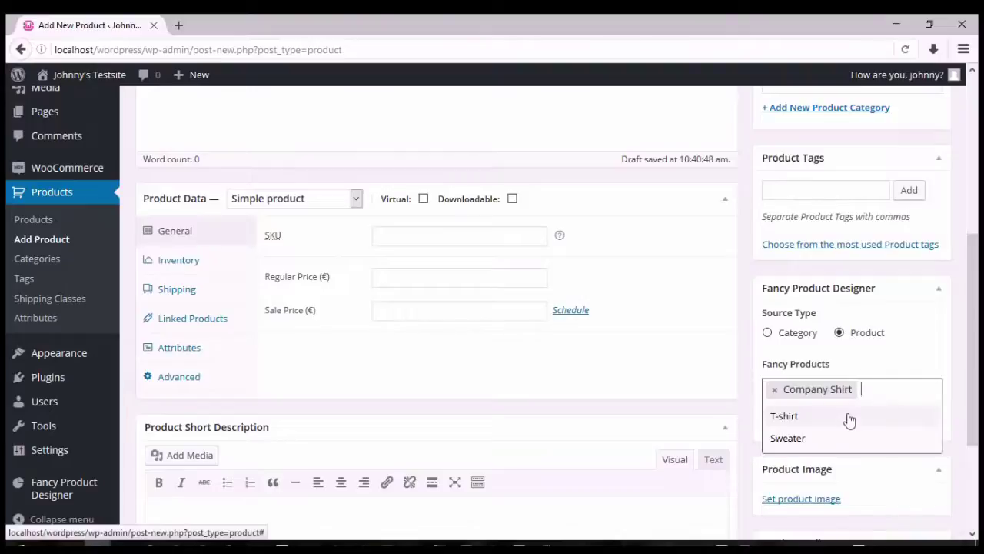
pyautogui.click(848, 417)
pyautogui.click(934, 387)
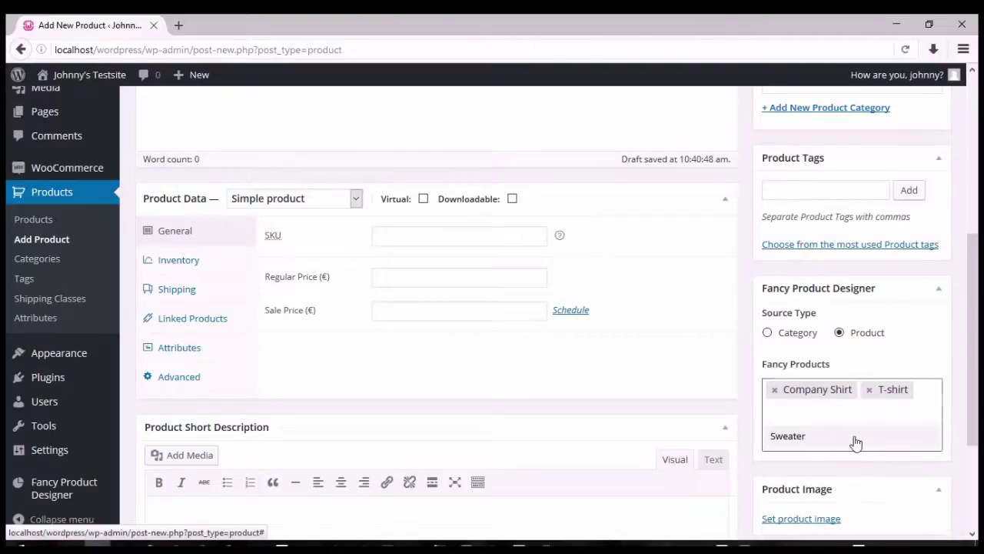
pyautogui.click(857, 437)
# - Set the product's source type to Category with Clothing as the fancy product category, and publish the product
pyautogui.click(793, 331)
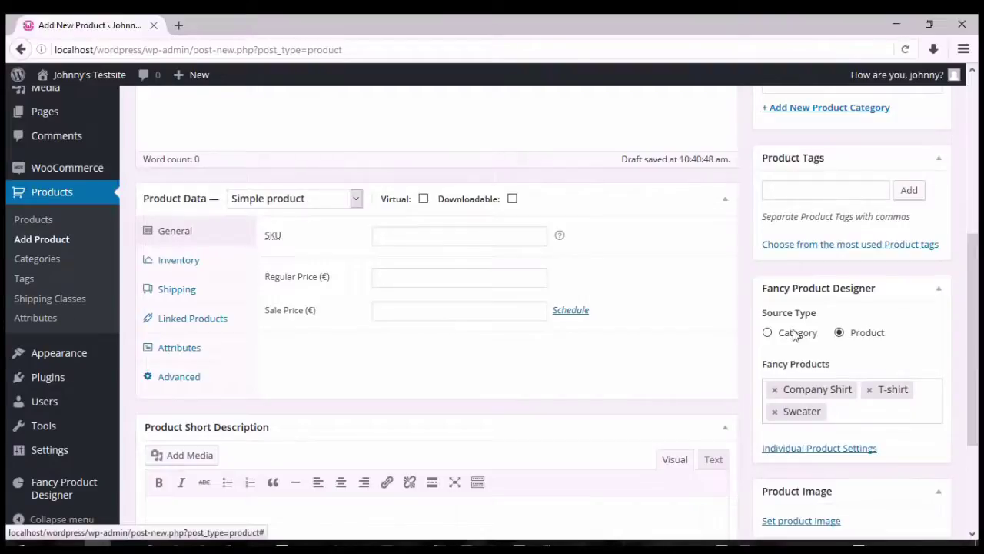
pyautogui.click(767, 333)
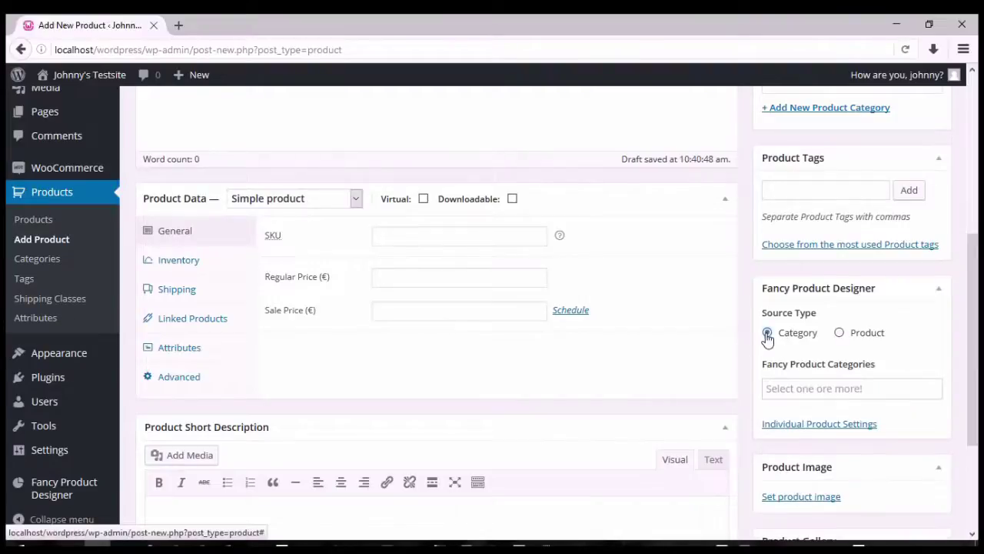
pyautogui.click(819, 389)
pyautogui.click(813, 416)
pyautogui.scroll(5, 873, 384)
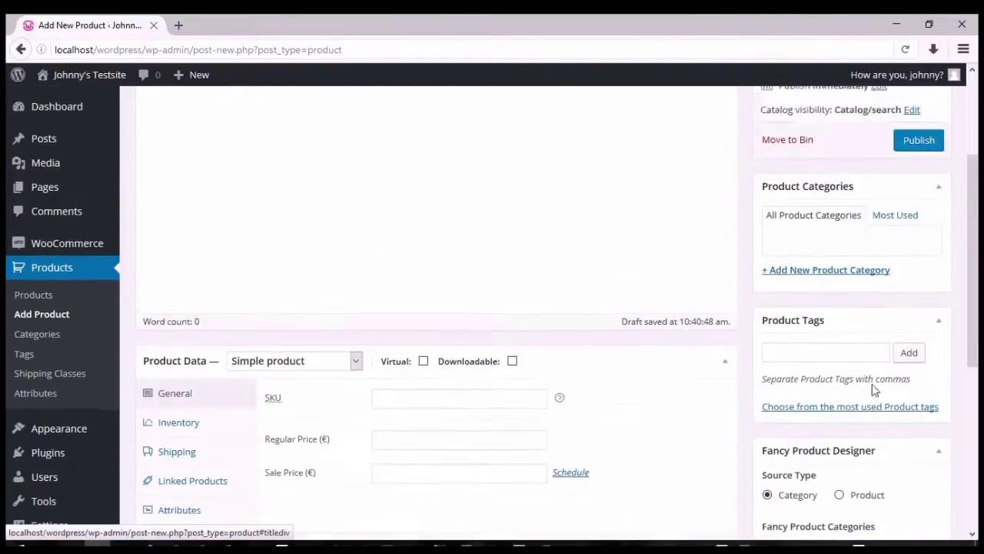
pyautogui.click(917, 302)
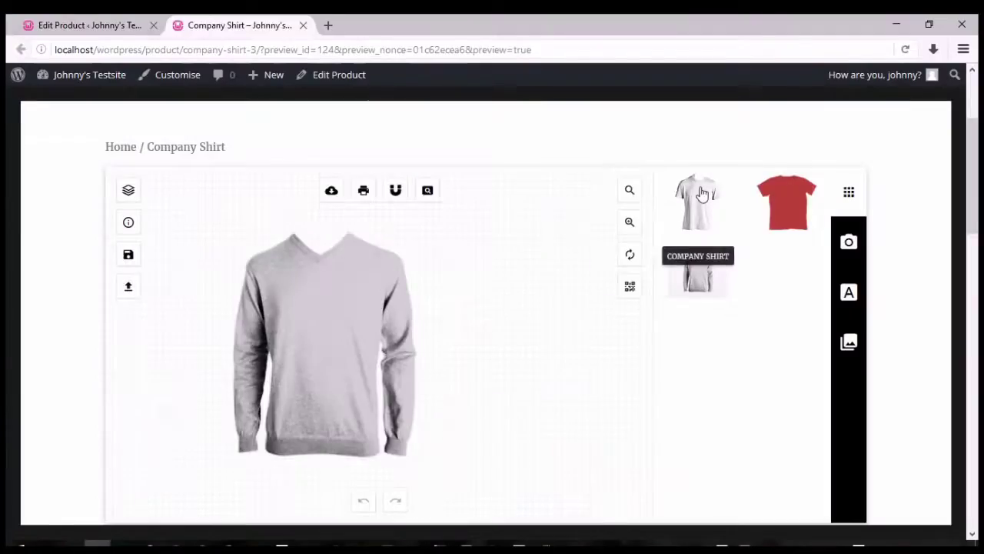
# - Switch between the T-shirt, Sweater and Company Shirt in the designer on the previewed product page
pyautogui.click(769, 219)
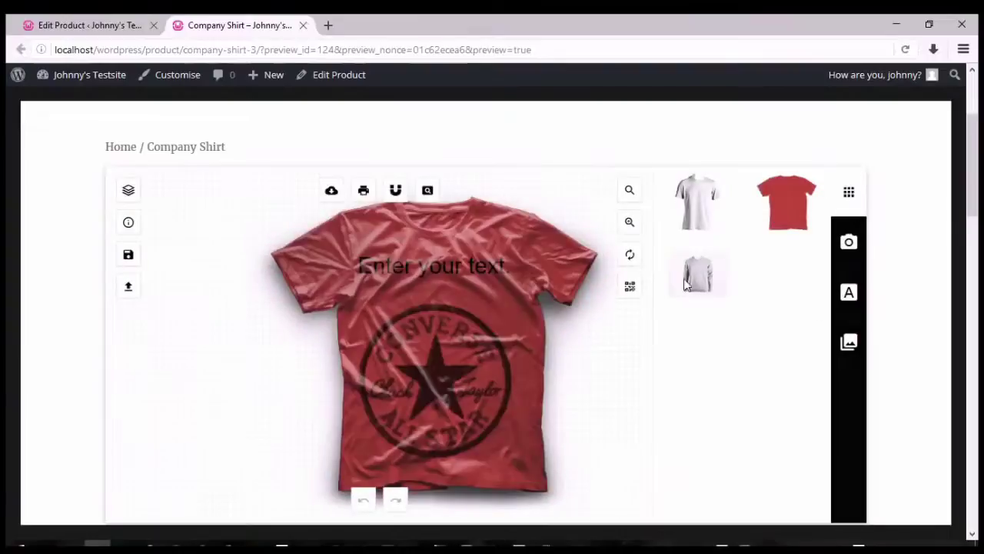
pyautogui.click(696, 277)
pyautogui.click(699, 209)
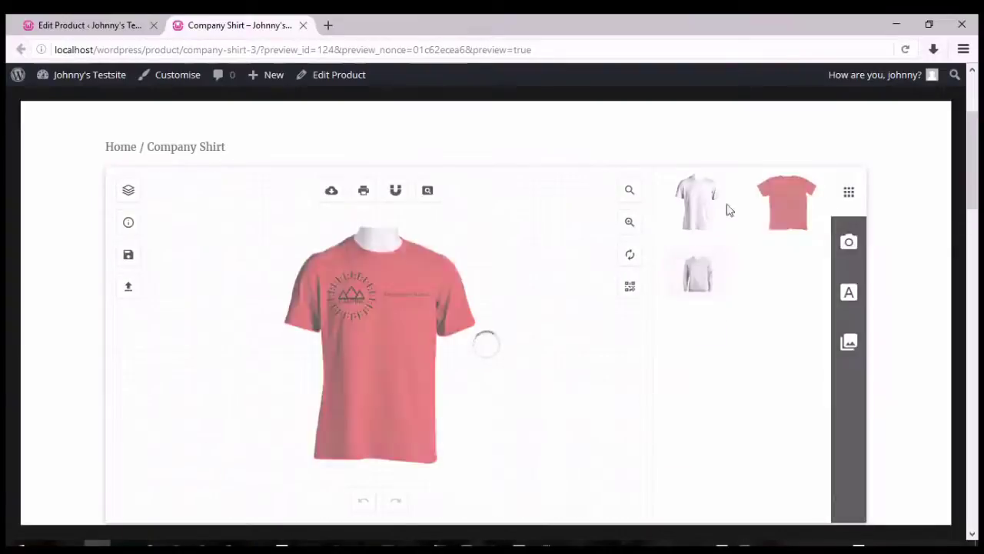
pyautogui.click(773, 202)
pyautogui.click(699, 278)
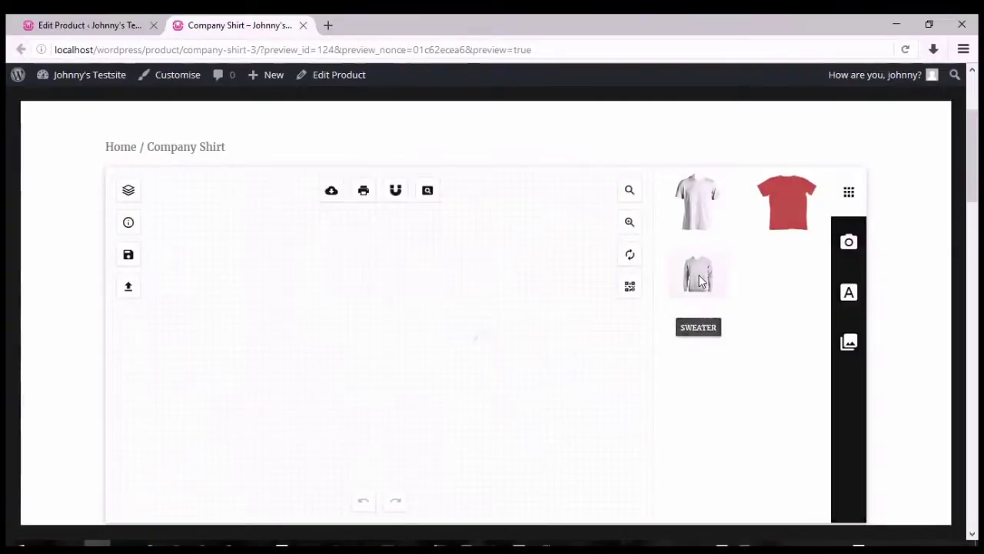
pyautogui.click(742, 218)
pyautogui.click(777, 216)
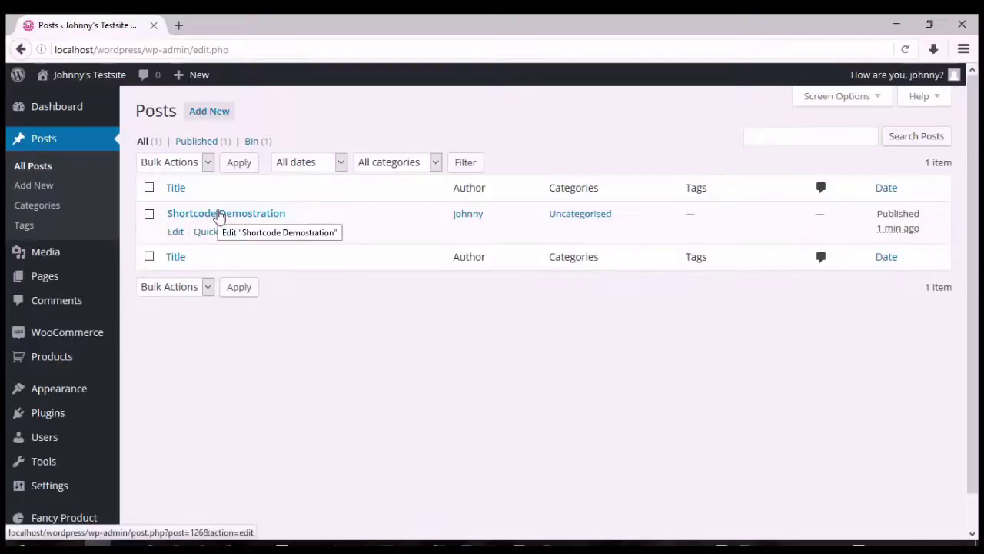
# - Open the Shortcode Demostration post and enter the shortcodes [fpd] and [fpd_form] in its content
pyautogui.click(220, 214)
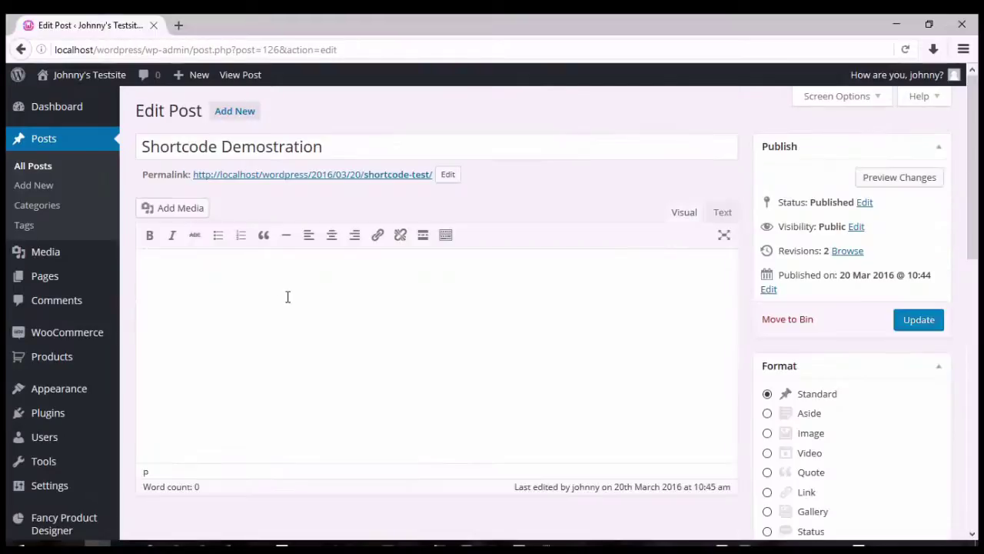
pyautogui.click(287, 296)
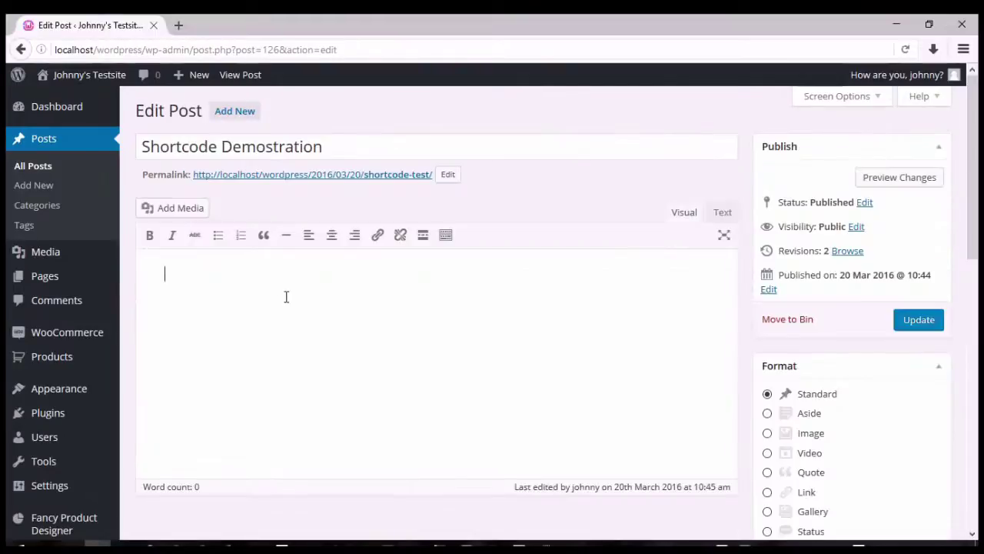
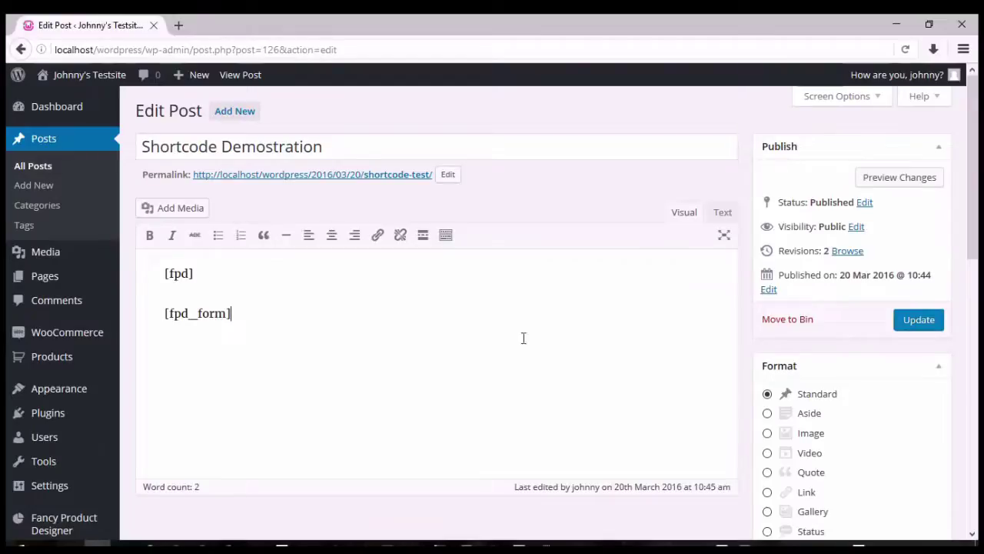
# - Change the post's Fancy Product Designer source type from Category to Product and select a fancy product for it
pyautogui.scroll(-5, 525, 336)
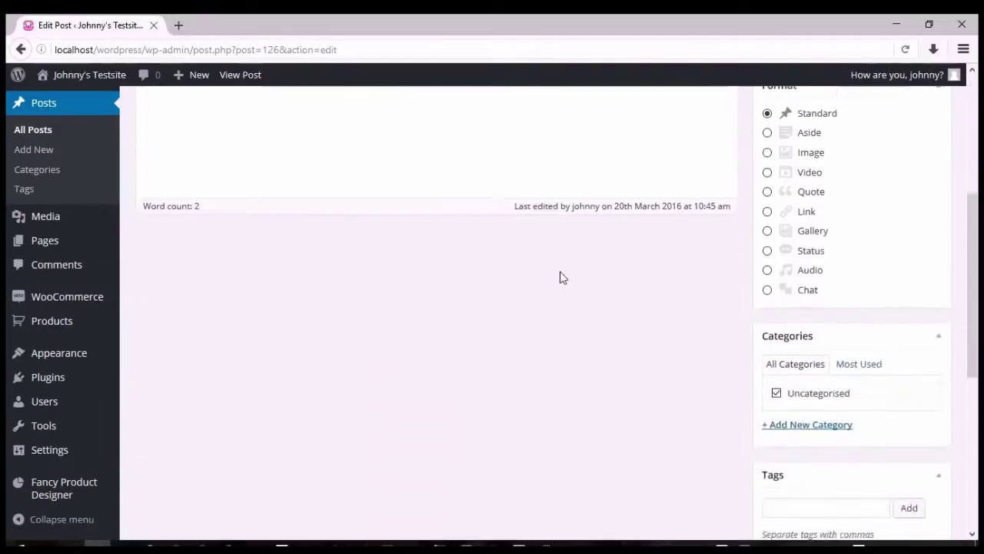
pyautogui.scroll(-3, 560, 278)
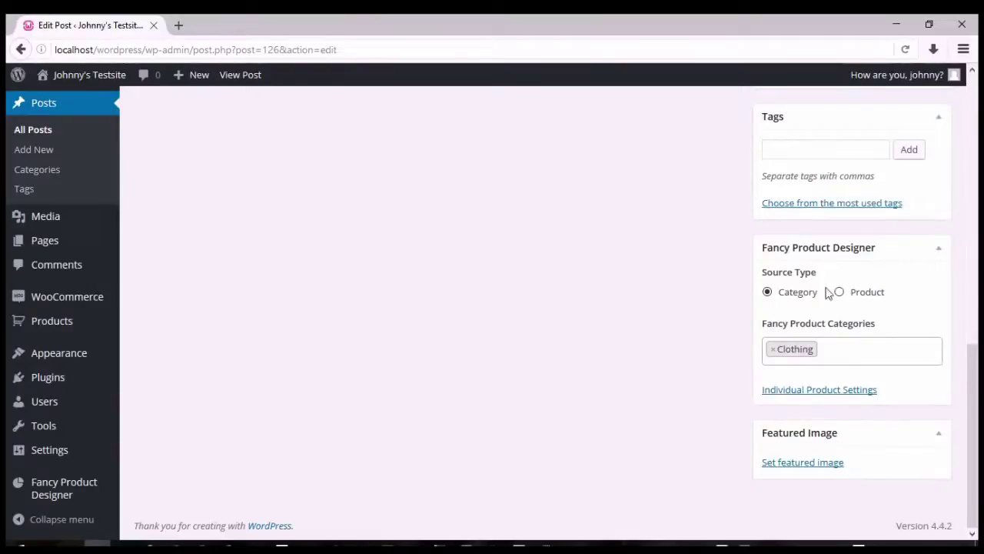
pyautogui.click(775, 355)
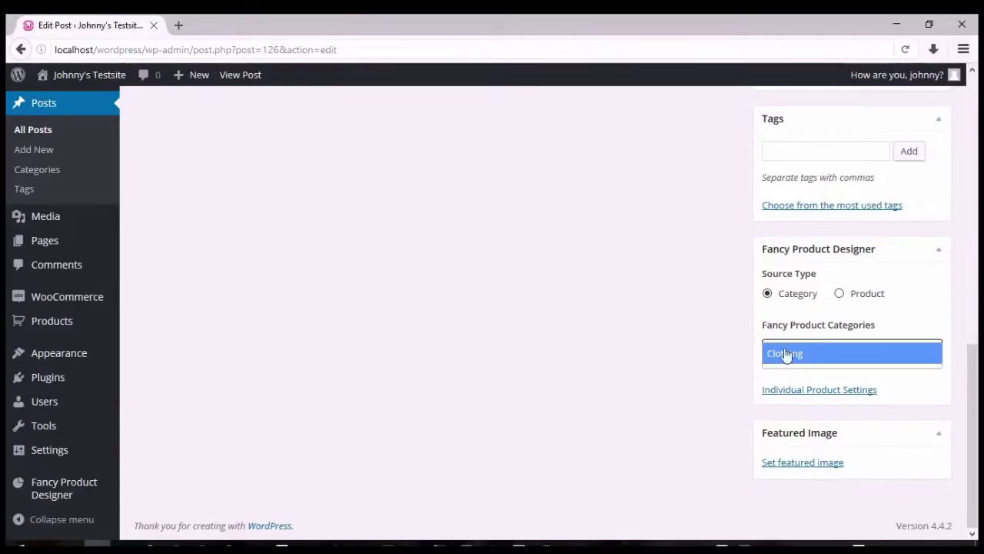
pyautogui.click(767, 356)
pyautogui.click(840, 295)
pyautogui.click(824, 351)
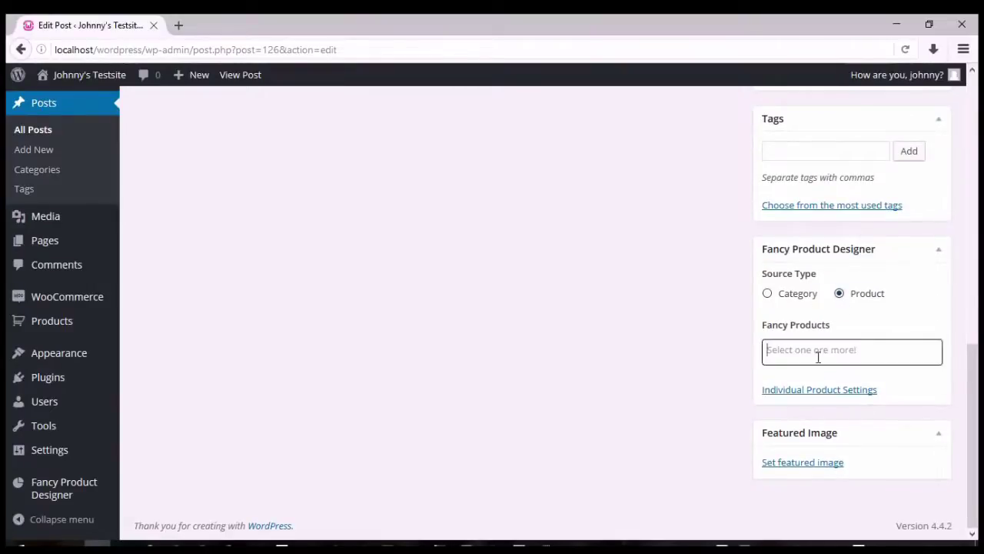
pyautogui.click(786, 377)
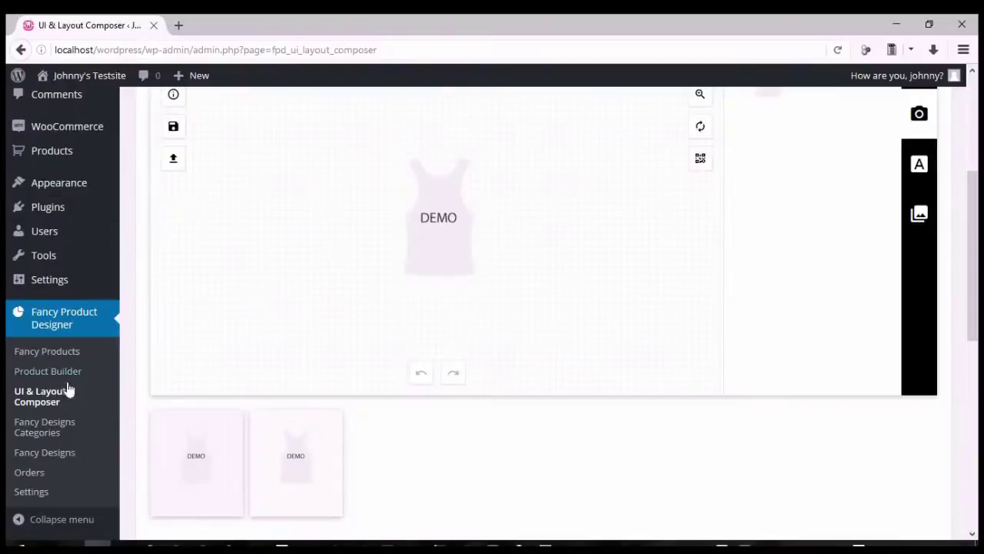
# - Examine the UI & Layout Composer's designer preview and its list of available layouts
pyautogui.click(31, 402)
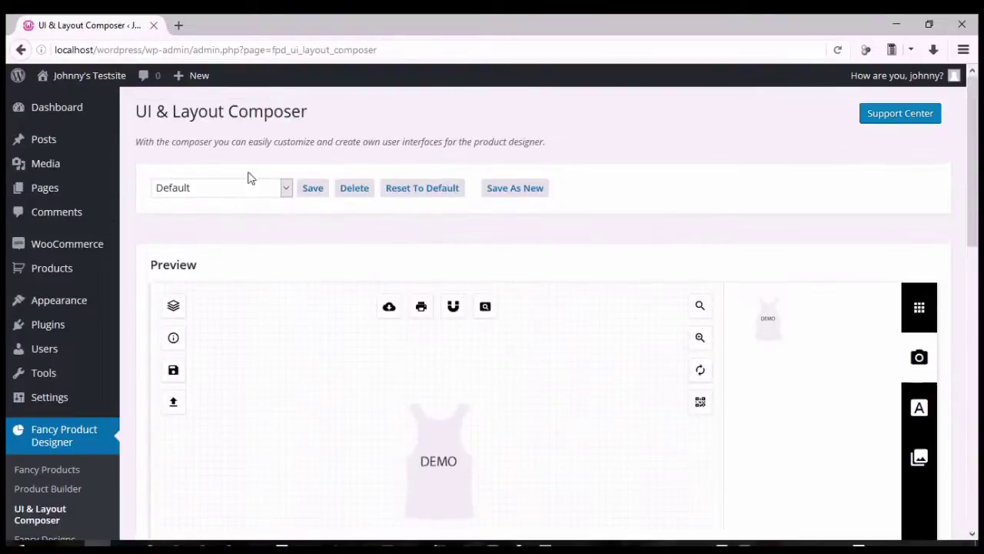
pyautogui.scroll(-2, 303, 260)
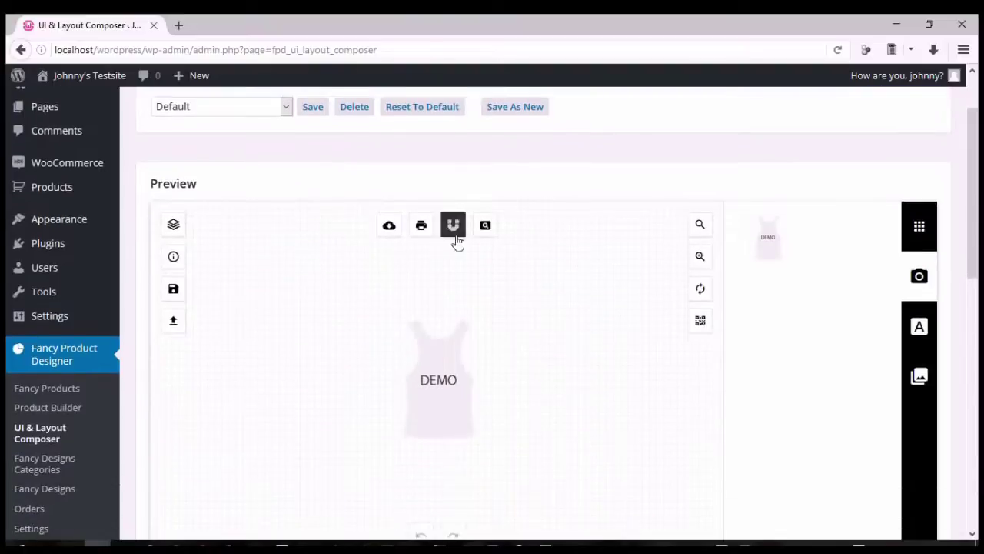
pyautogui.scroll(-2, 504, 323)
pyautogui.scroll(-2, 504, 324)
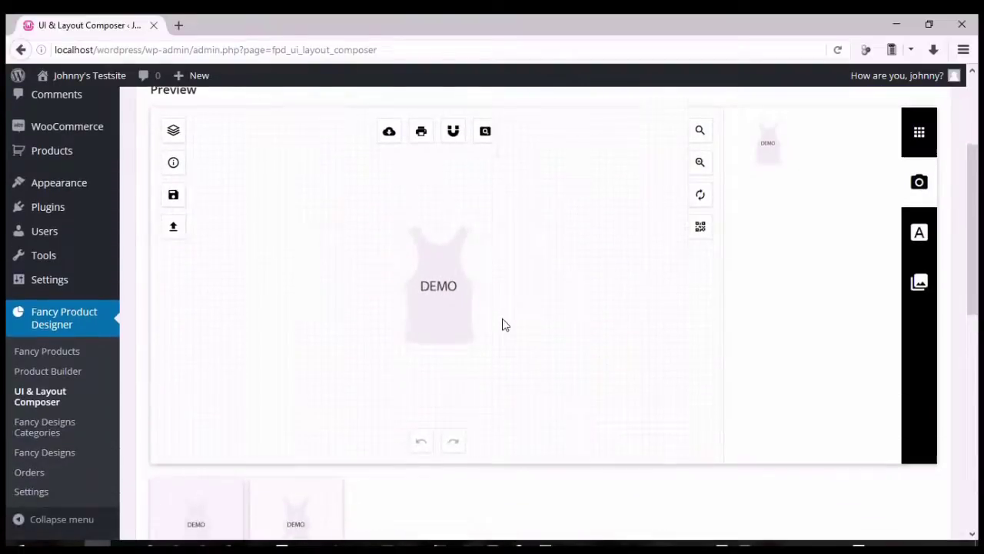
pyautogui.scroll(6, 201, 173)
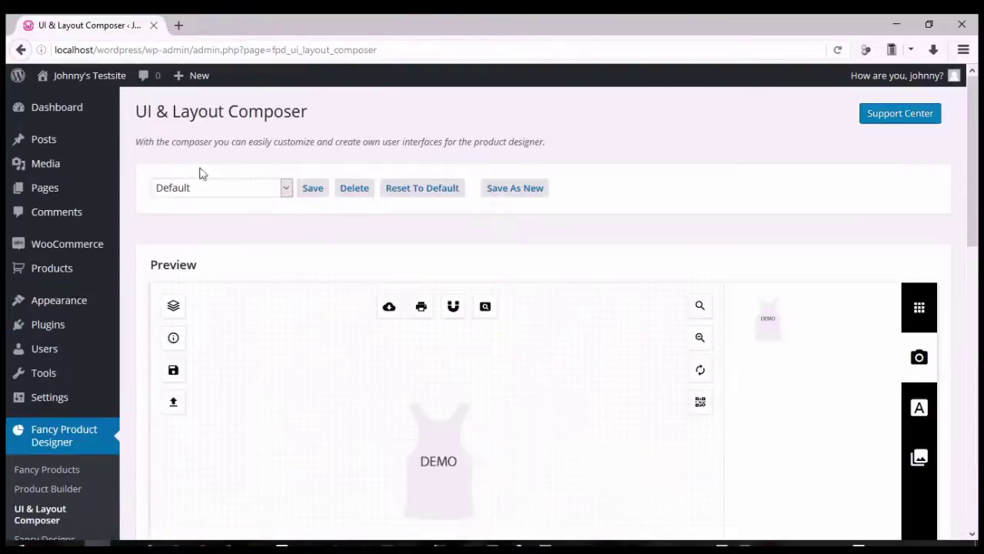
pyautogui.click(263, 191)
pyautogui.click(316, 222)
pyautogui.click(252, 191)
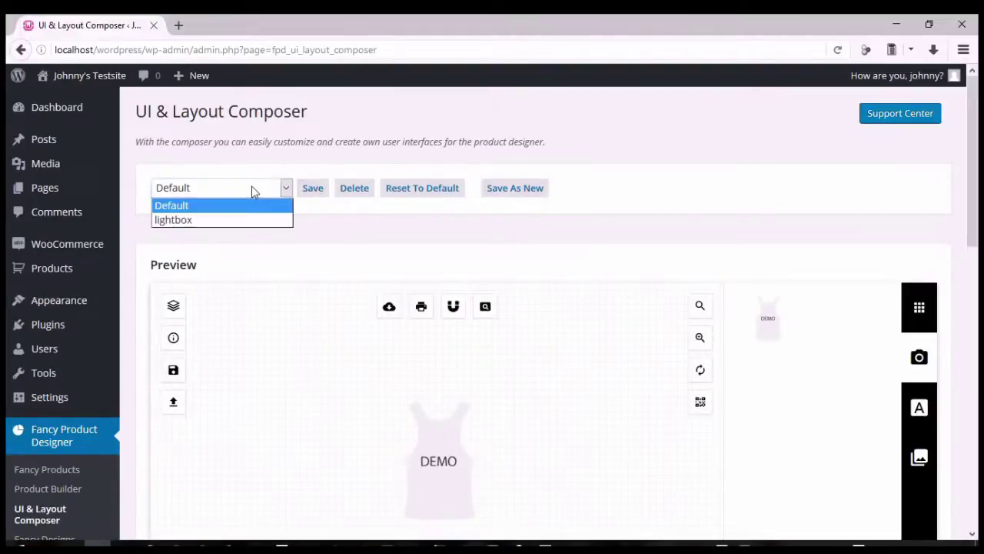
pyautogui.click(370, 236)
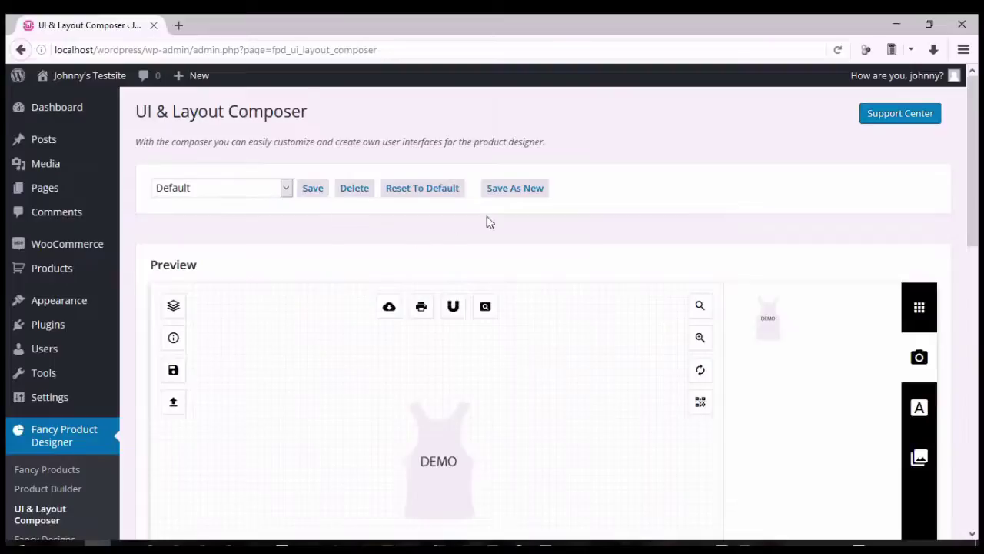
# - Try the magnify glass and the zoom slider in the composer's designer preview
pyautogui.scroll(-4, 329, 321)
pyautogui.scroll(2, 364, 279)
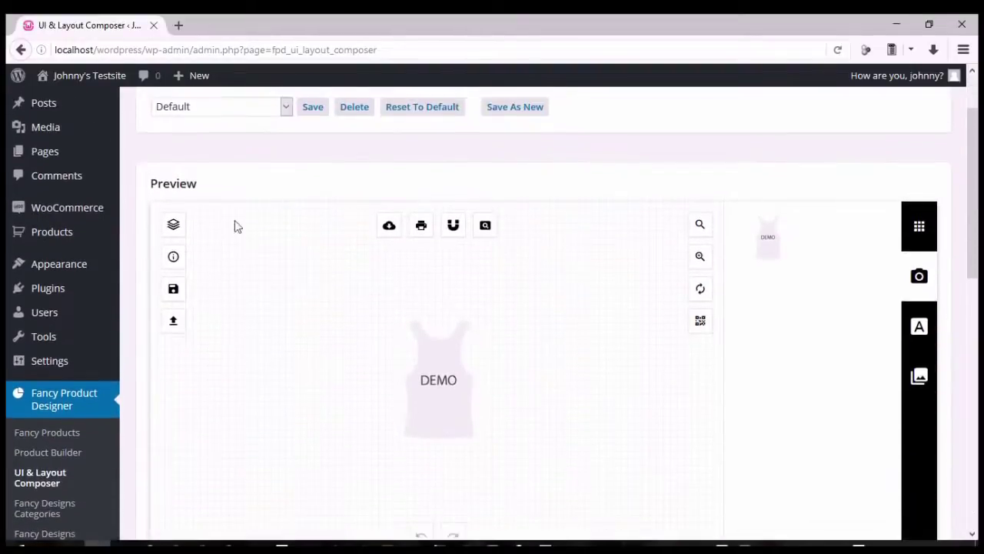
pyautogui.scroll(-1, 430, 200)
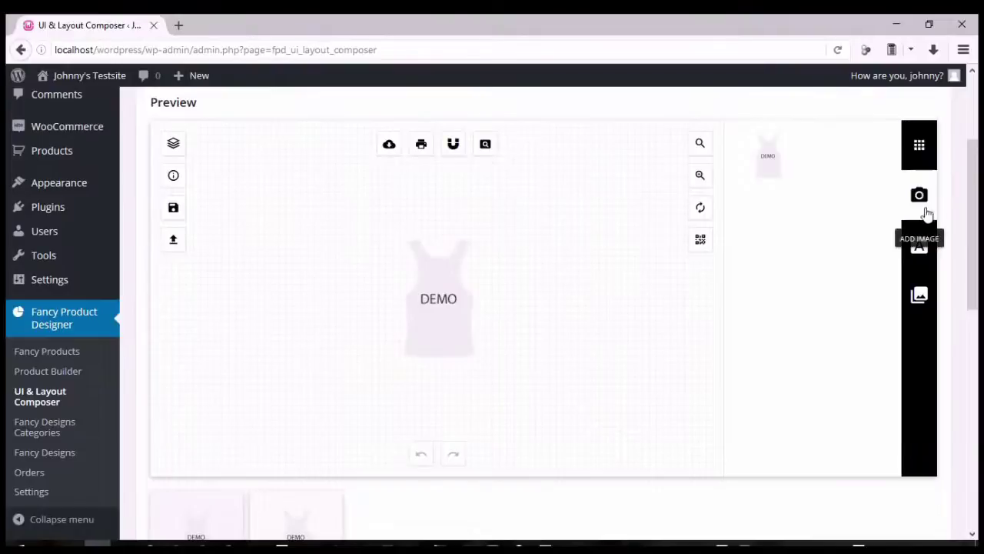
pyautogui.click(702, 145)
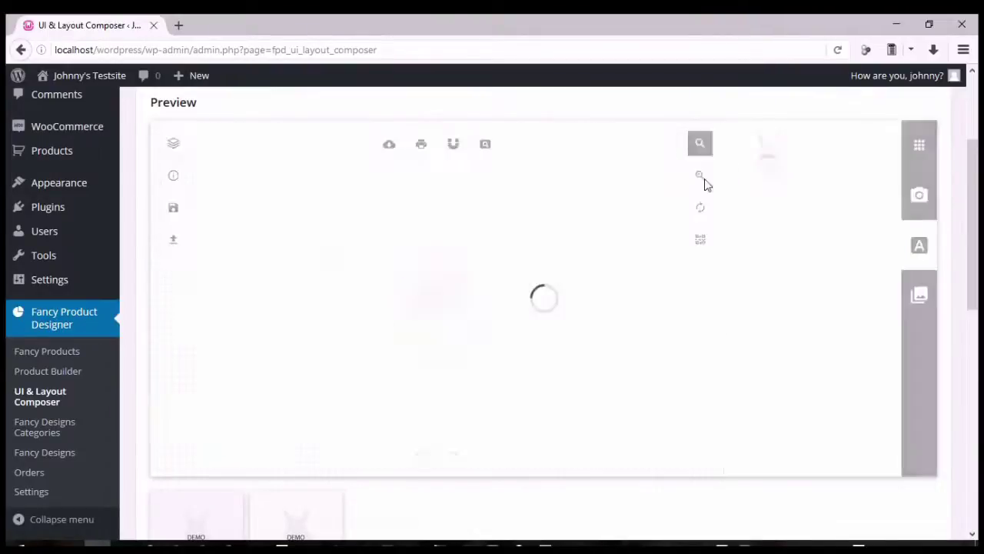
pyautogui.click(705, 183)
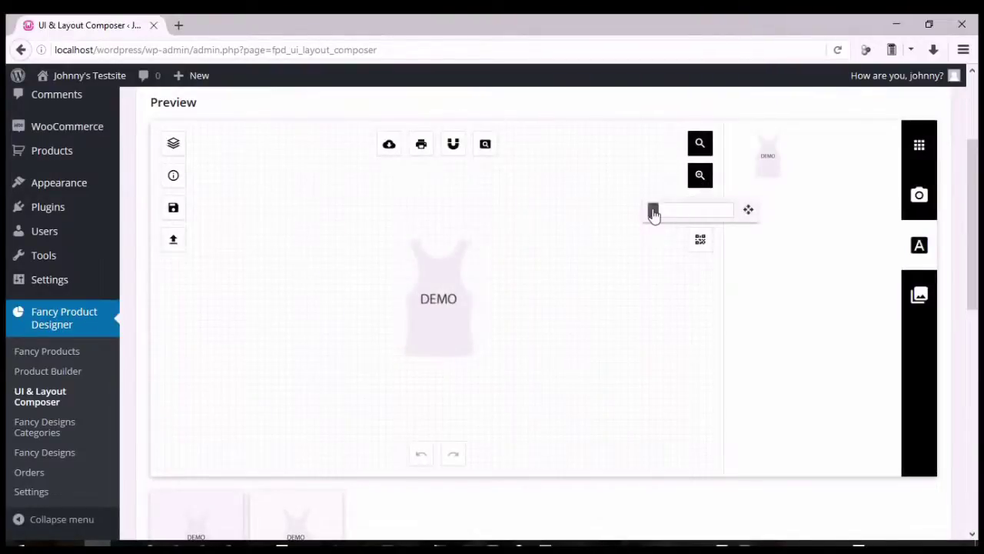
pyautogui.moveTo(653, 211)
pyautogui.mouseDown()
pyautogui.moveTo(694, 217)
pyautogui.moveTo(649, 212)
pyautogui.mouseUp()
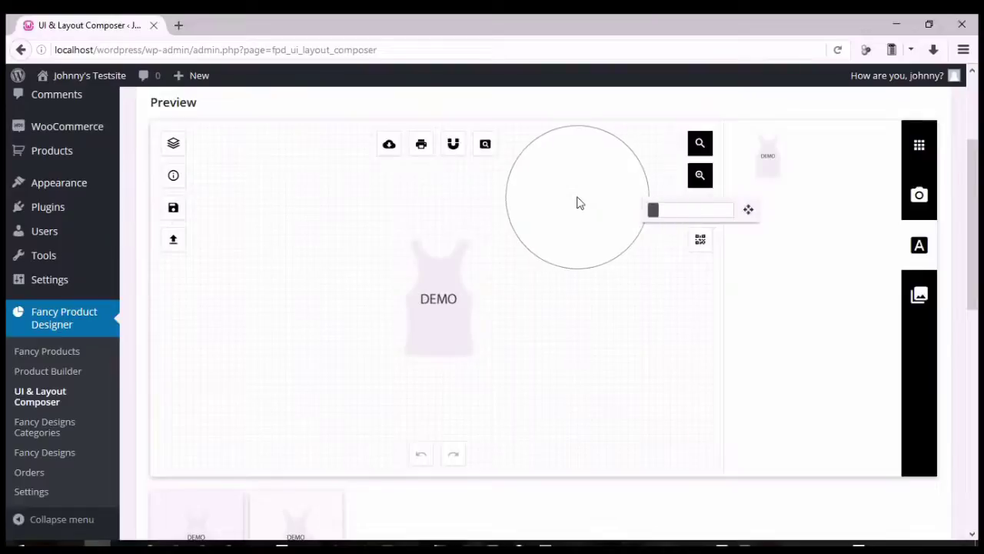
# - Set the main bar layout to Top Bar and try its Add Image and Add Text modules in the preview
pyautogui.scroll(-5, 228, 226)
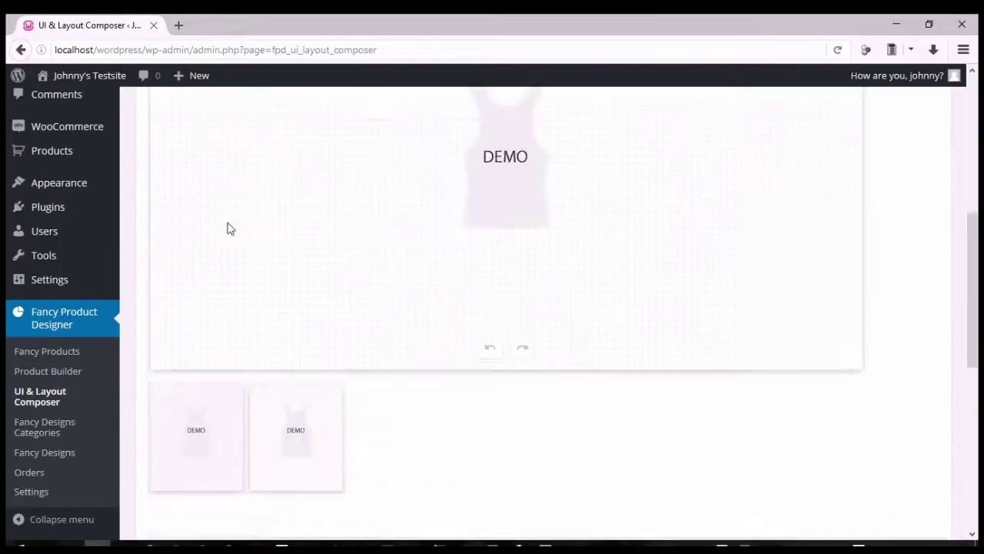
pyautogui.scroll(-1, 229, 227)
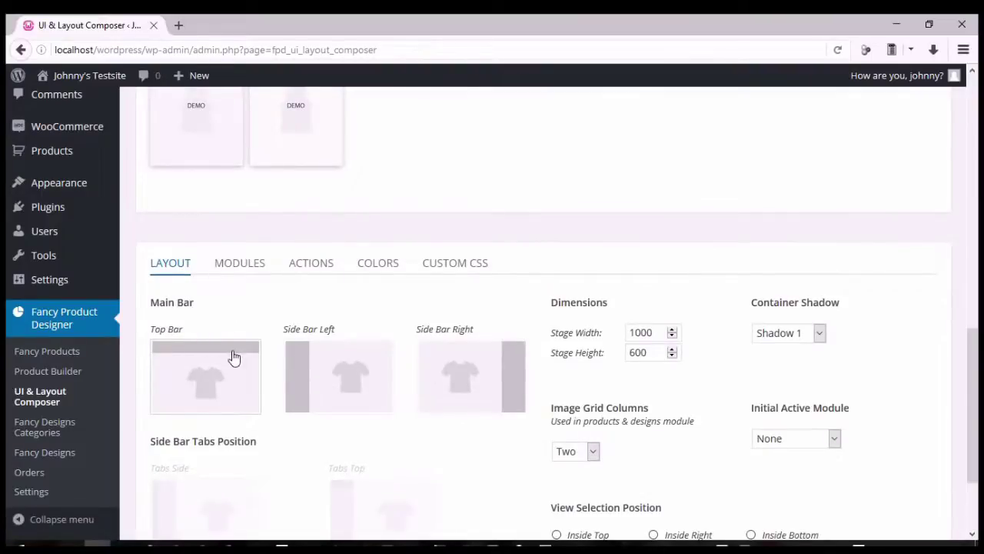
pyautogui.scroll(2, 306, 309)
pyautogui.scroll(7, 306, 309)
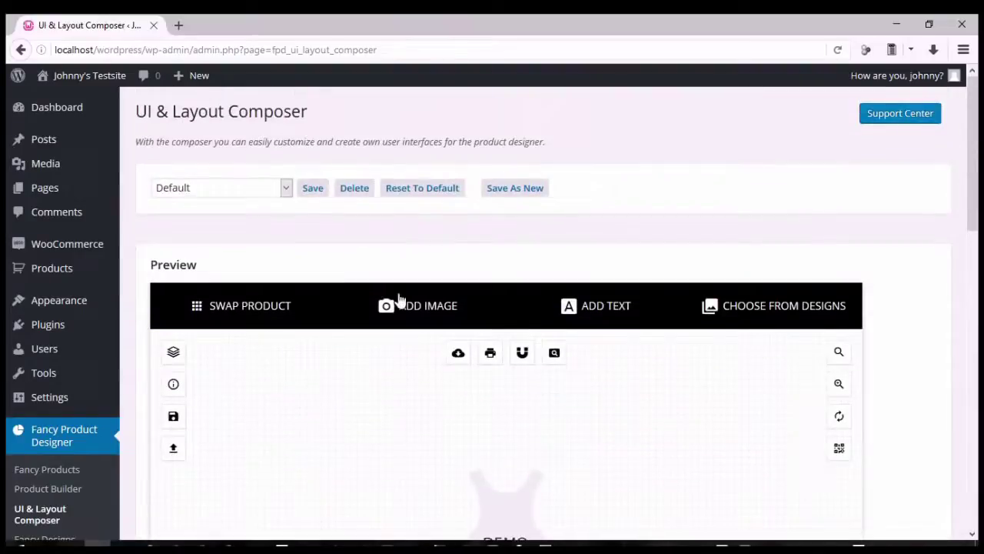
pyautogui.click(419, 305)
pyautogui.click(551, 300)
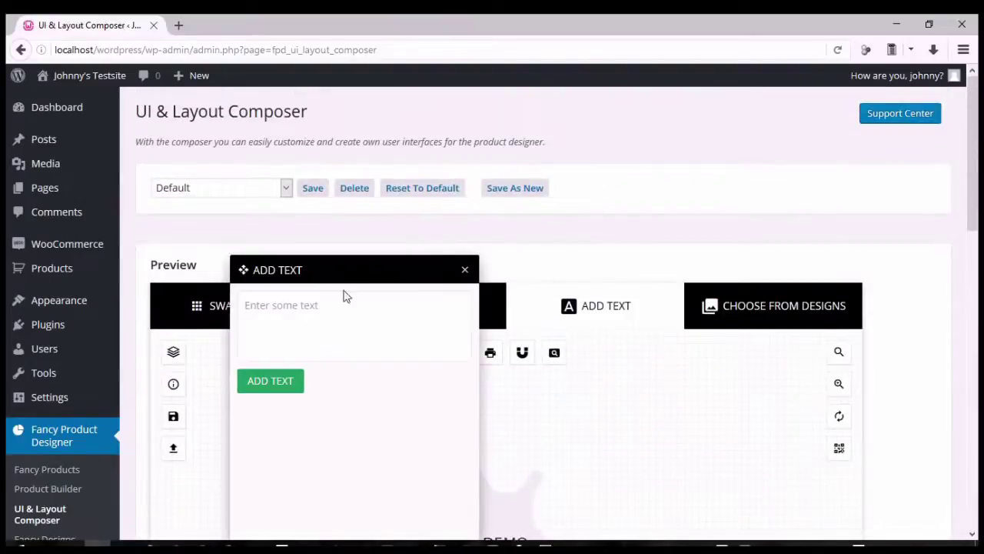
pyautogui.click(465, 269)
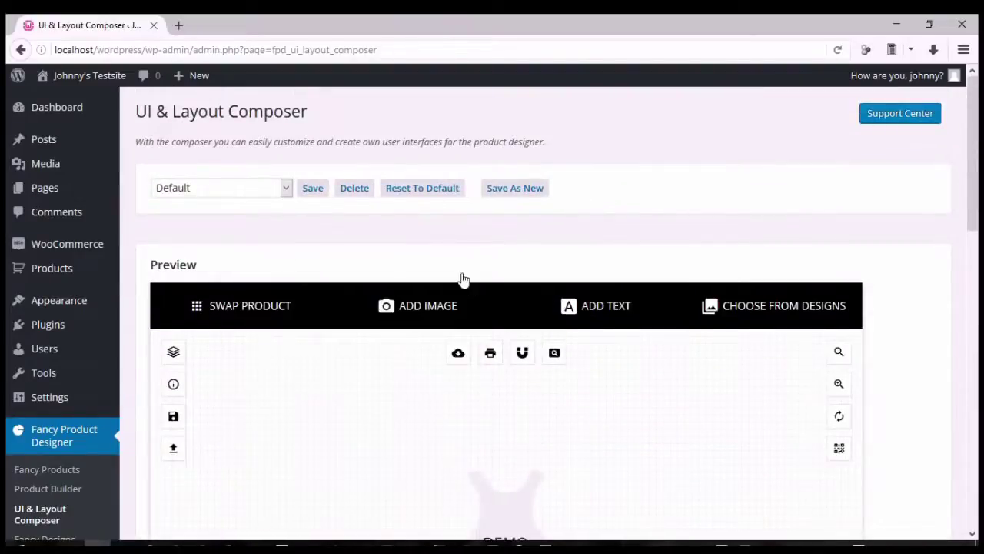
# - Set the main bar layout to Side Bar Left and switch to the Add Text module in the preview
pyautogui.scroll(-5, 477, 308)
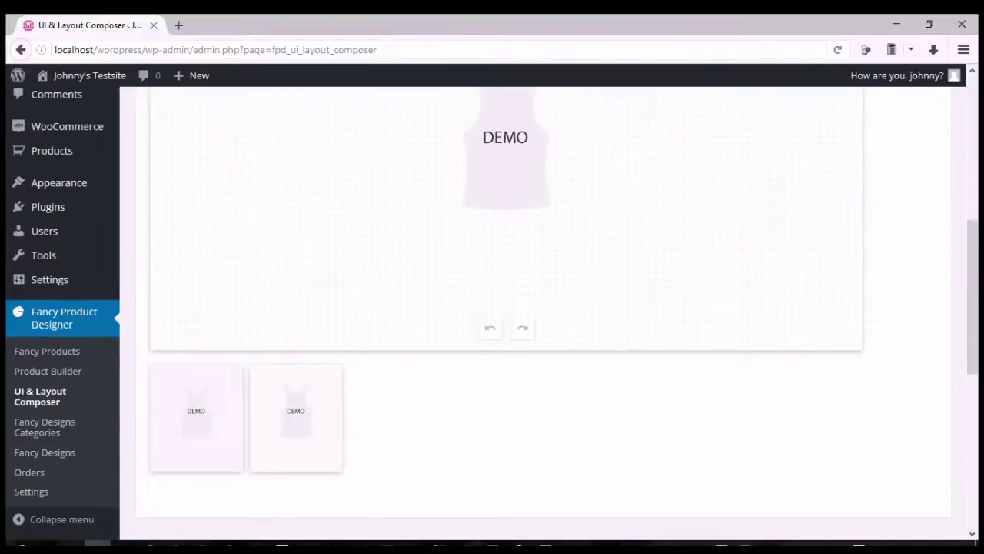
pyautogui.scroll(-3, 220, 215)
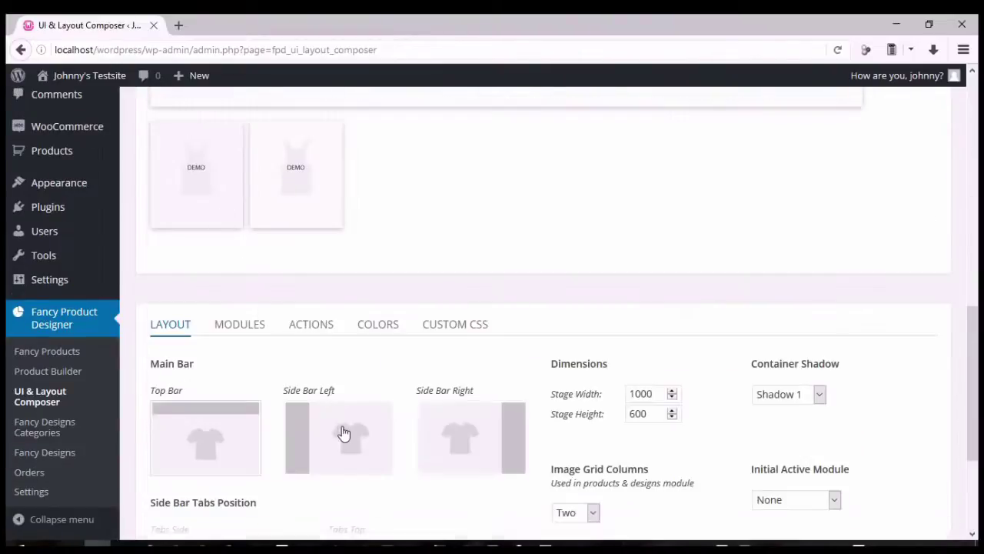
pyautogui.scroll(-2, 361, 408)
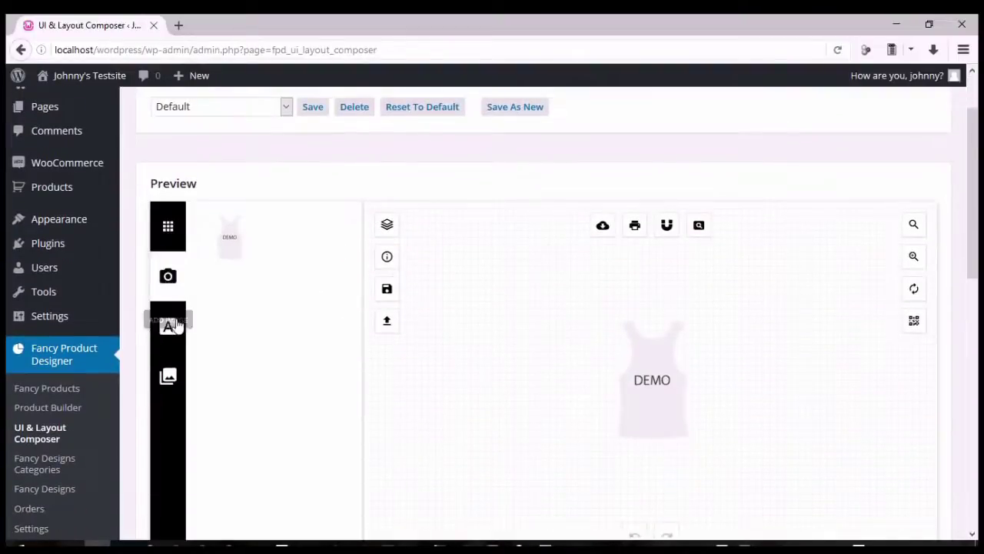
pyautogui.click(177, 328)
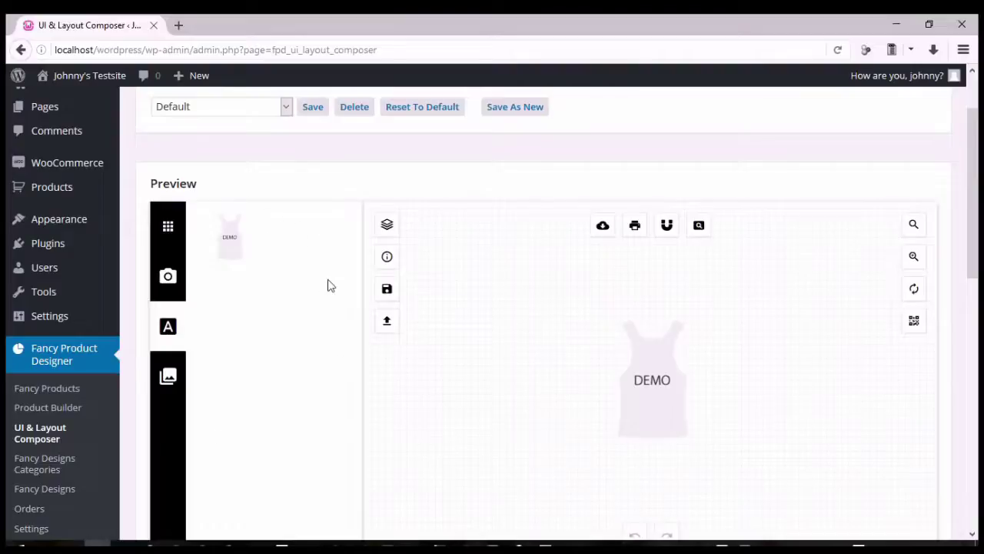
# - Set the side bar tabs position to Tabs Top and switch between the image and product modules in the preview
pyautogui.scroll(-10, 442, 349)
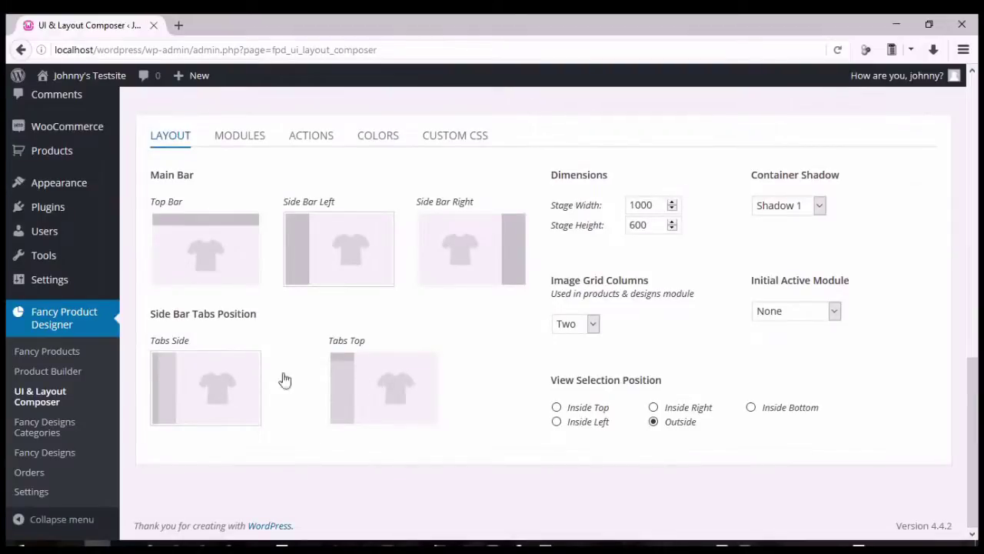
pyautogui.scroll(5, 292, 343)
pyautogui.scroll(2, 284, 339)
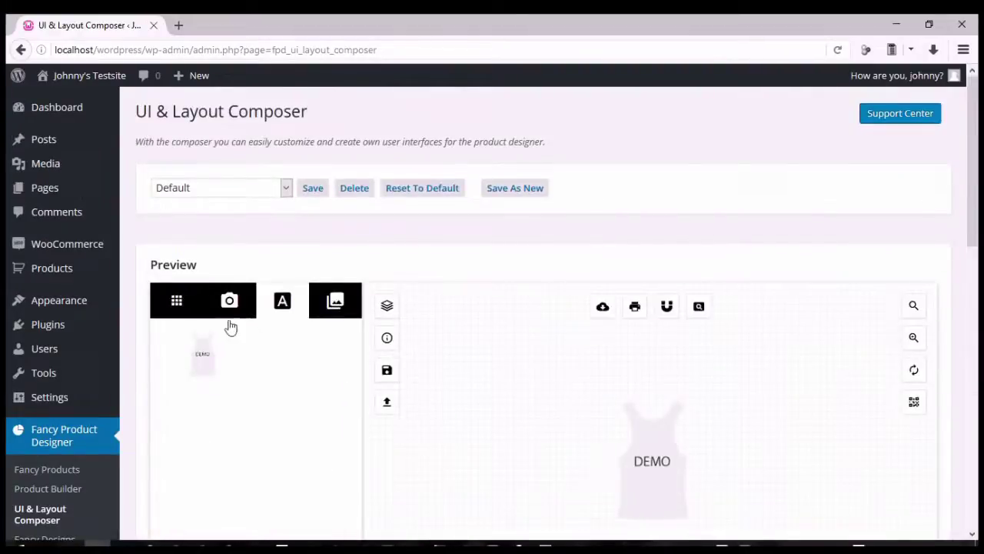
pyautogui.click(234, 310)
pyautogui.click(190, 307)
# - Try Inside Left as the view selection position, check it in the preview and restore Outside
pyautogui.scroll(-7, 257, 315)
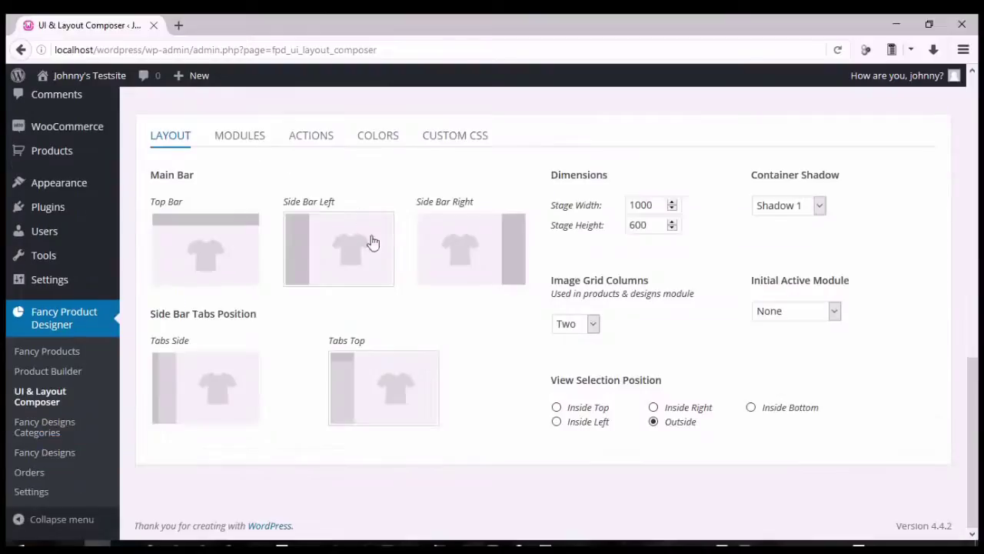
pyautogui.click(589, 428)
pyautogui.scroll(6, 566, 387)
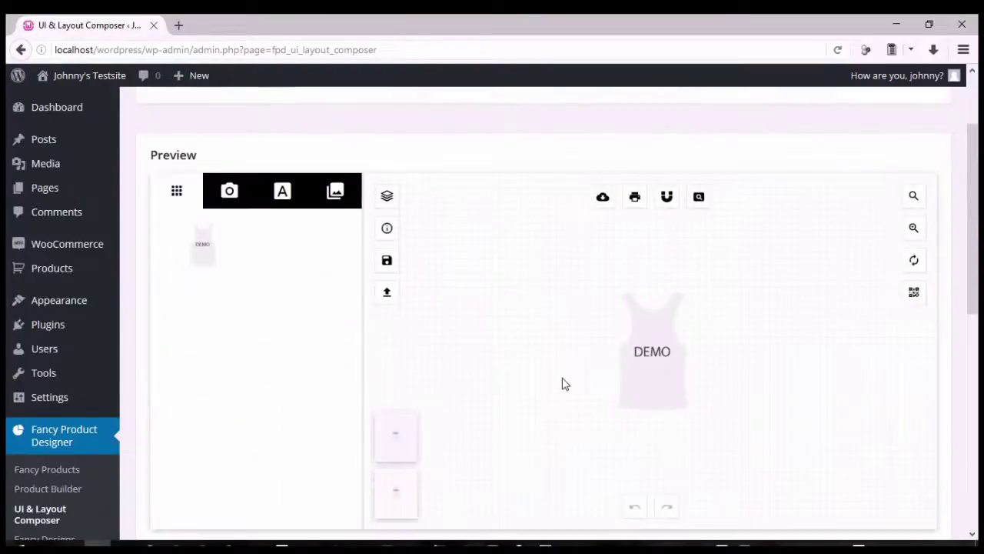
pyautogui.scroll(-6, 565, 384)
# - Remove the Images module from the selected modules and check the main navigation in the preview
pyautogui.click(240, 134)
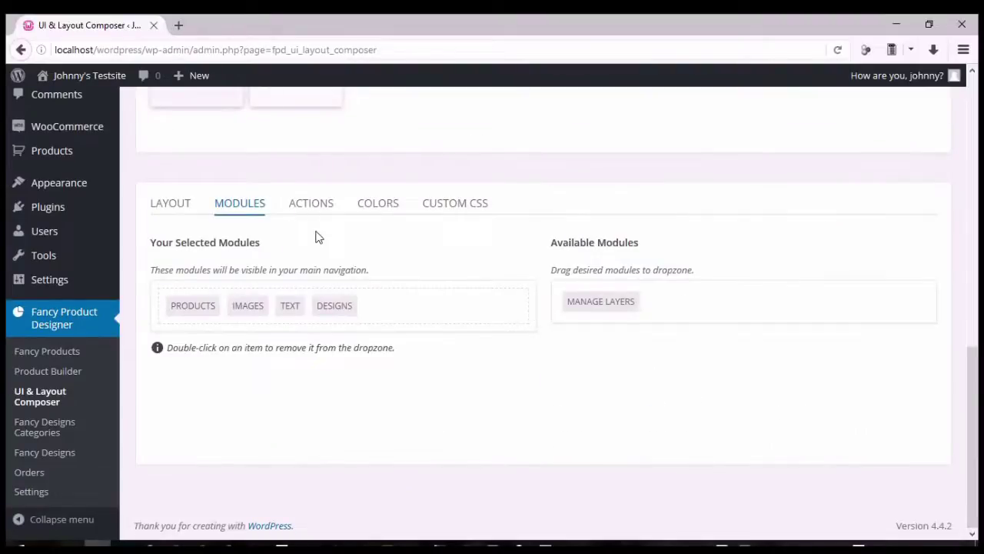
pyautogui.scroll(6, 319, 237)
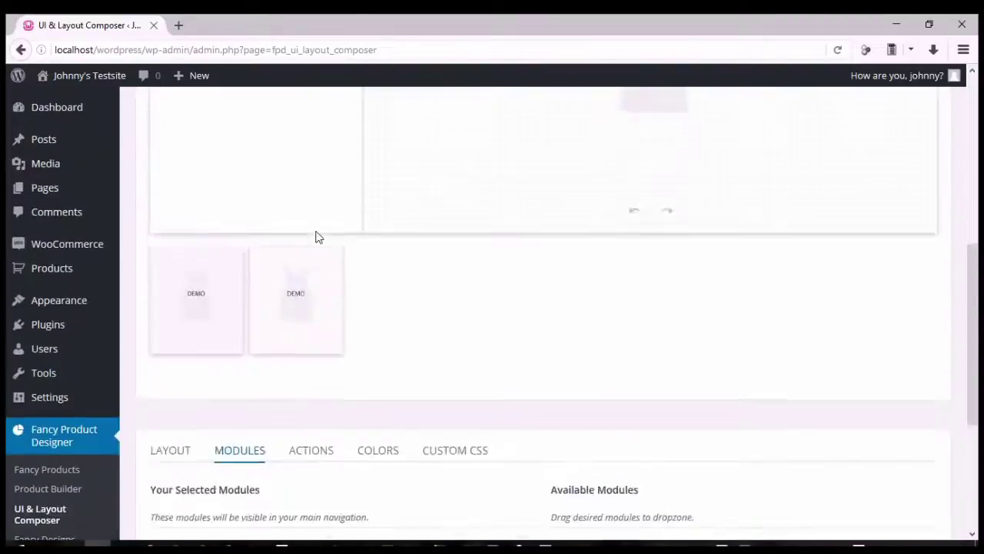
pyautogui.scroll(-3, 353, 275)
pyautogui.scroll(3, 313, 273)
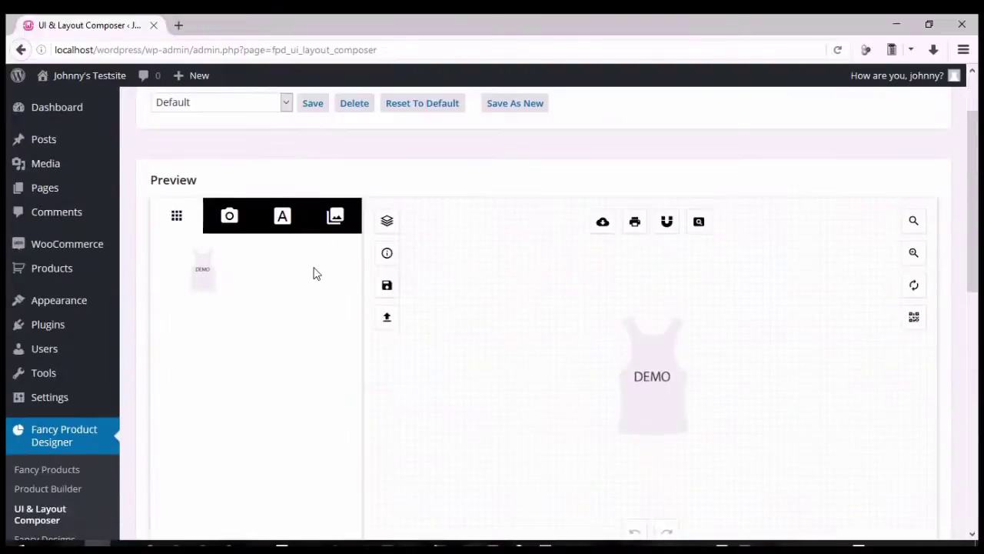
pyautogui.scroll(-7, 313, 273)
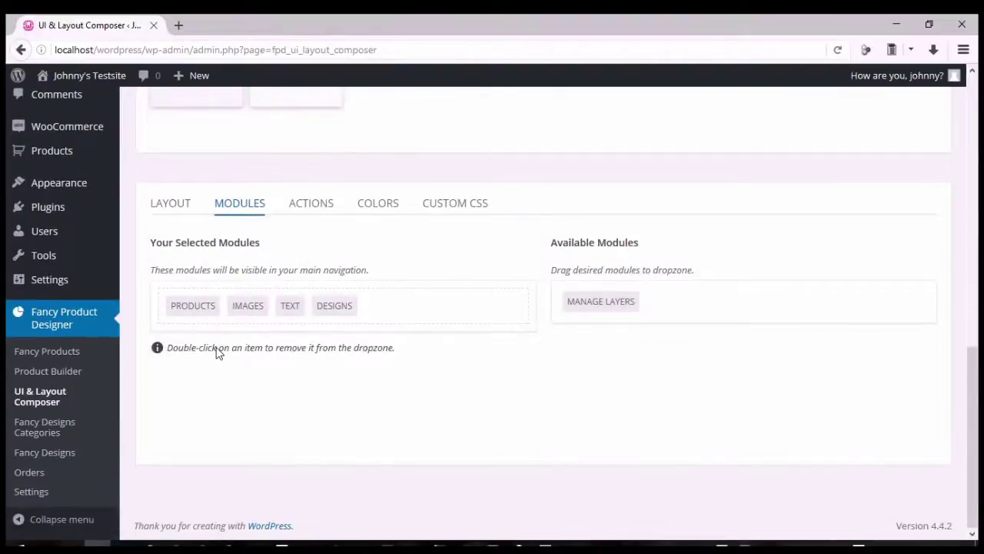
pyautogui.doubleClick(251, 306)
pyautogui.scroll(5, 295, 345)
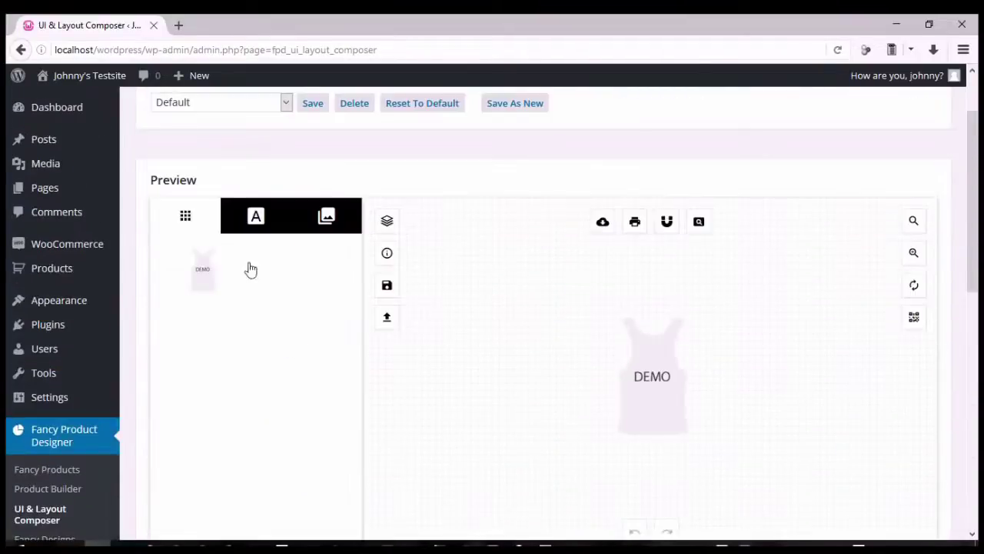
# - Add the Images module back to the selected modules, placing it after Designs
pyautogui.scroll(-8, 310, 273)
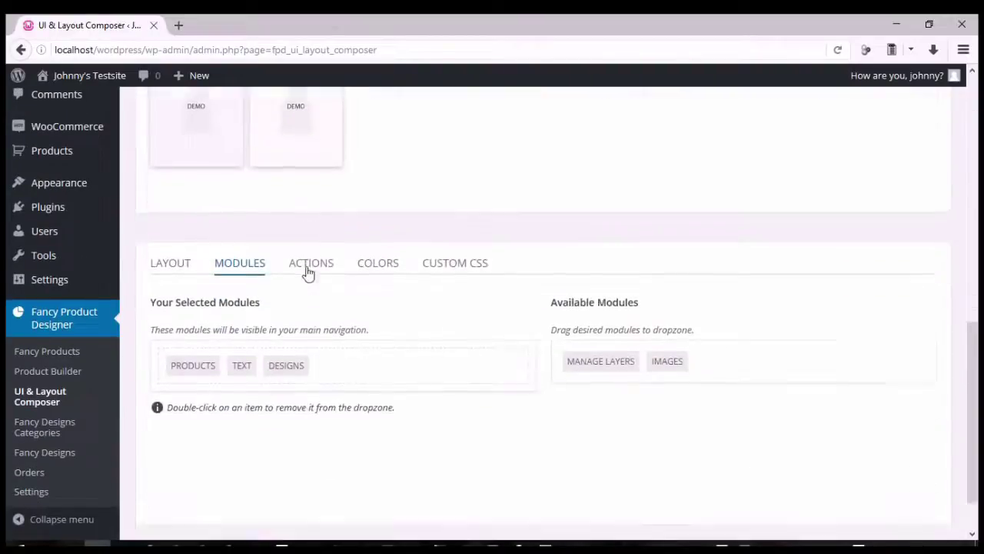
pyautogui.scroll(-1, 307, 272)
pyautogui.moveTo(676, 297); pyautogui.dragTo(367, 306)
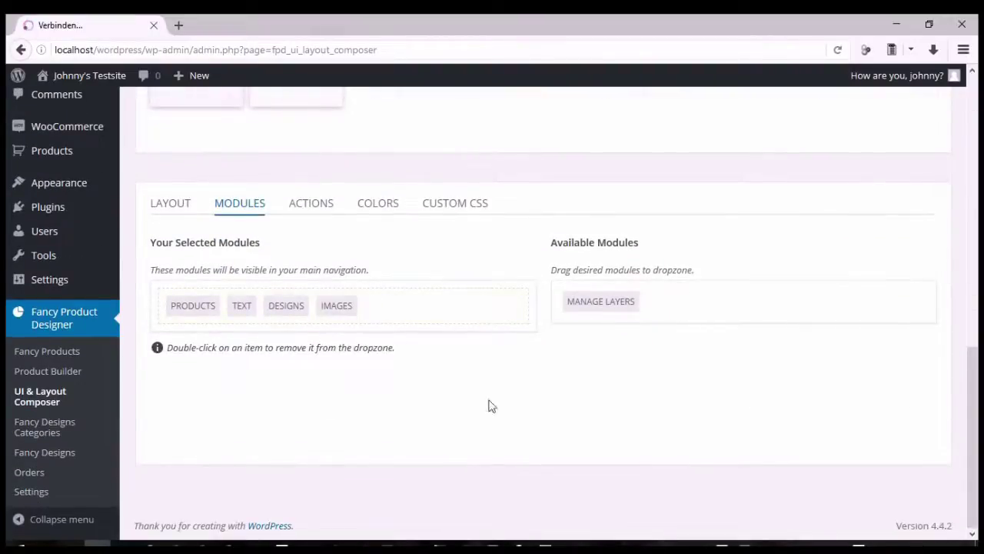
# - Remove the QR Code action from the right-hand actions dropzone and add QR Code and Preview Lightbox to it
pyautogui.click(310, 203)
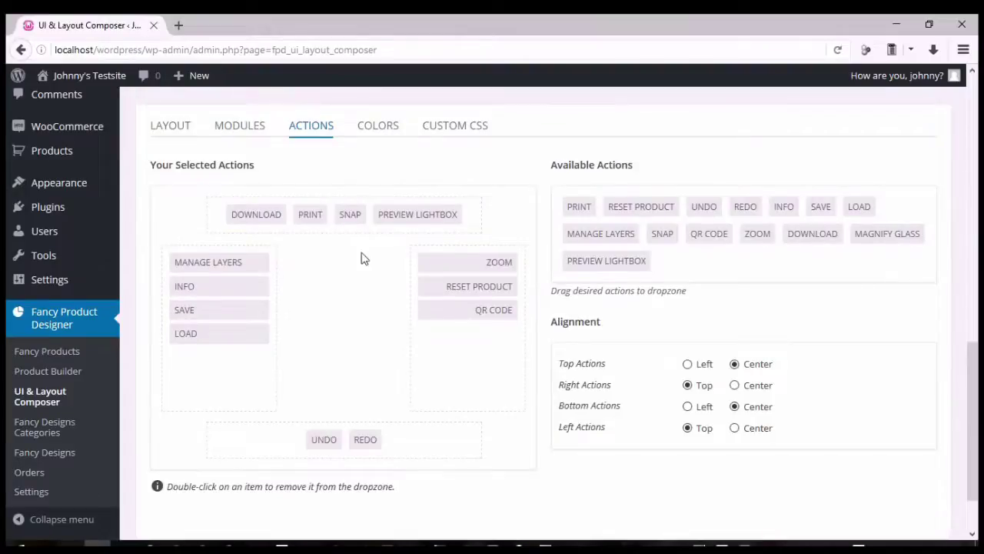
pyautogui.doubleClick(463, 314)
pyautogui.moveTo(710, 233); pyautogui.dragTo(480, 331)
pyautogui.moveTo(592, 268); pyautogui.dragTo(483, 333)
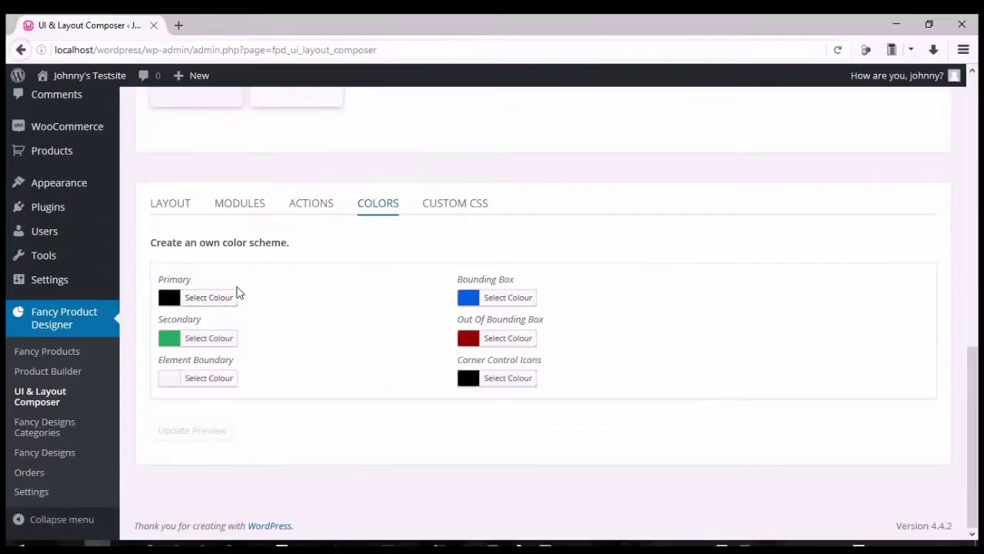
# - Set the primary color of the designer's color scheme to #4c4c4c
pyautogui.click(231, 296)
pyautogui.click(246, 377)
pyautogui.click(276, 414)
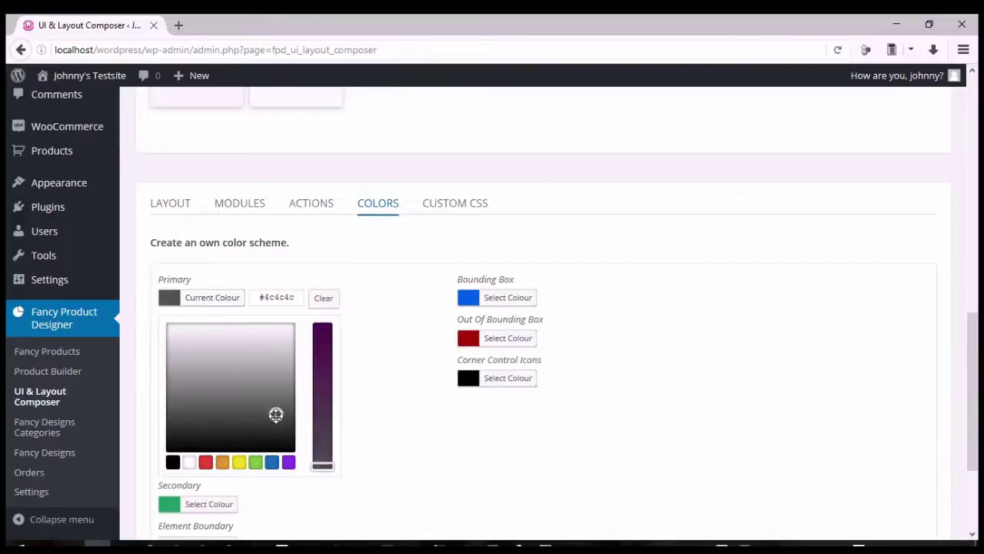
pyautogui.click(377, 287)
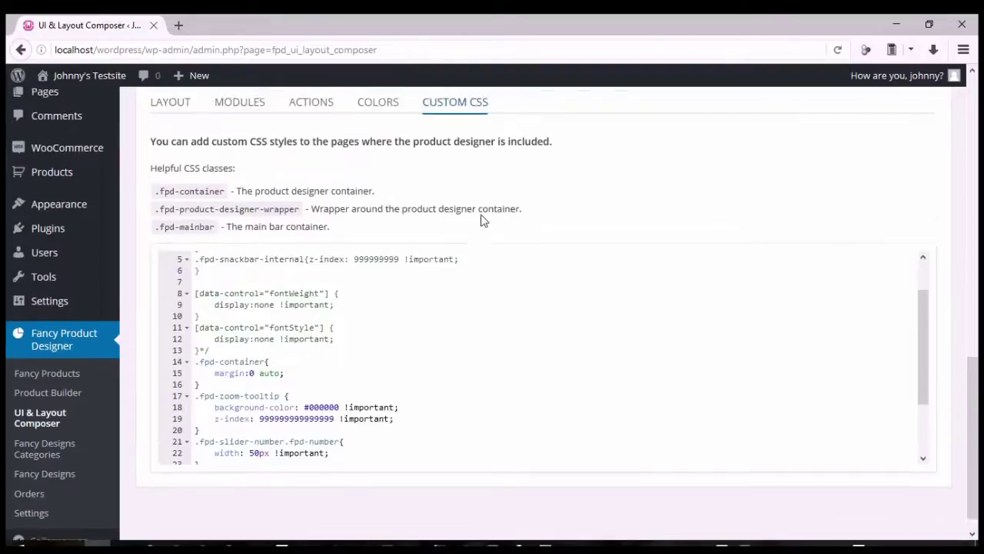
# - Examine the layout's custom CSS rules and the listed helpful CSS classes
pyautogui.scroll(1, 480, 220)
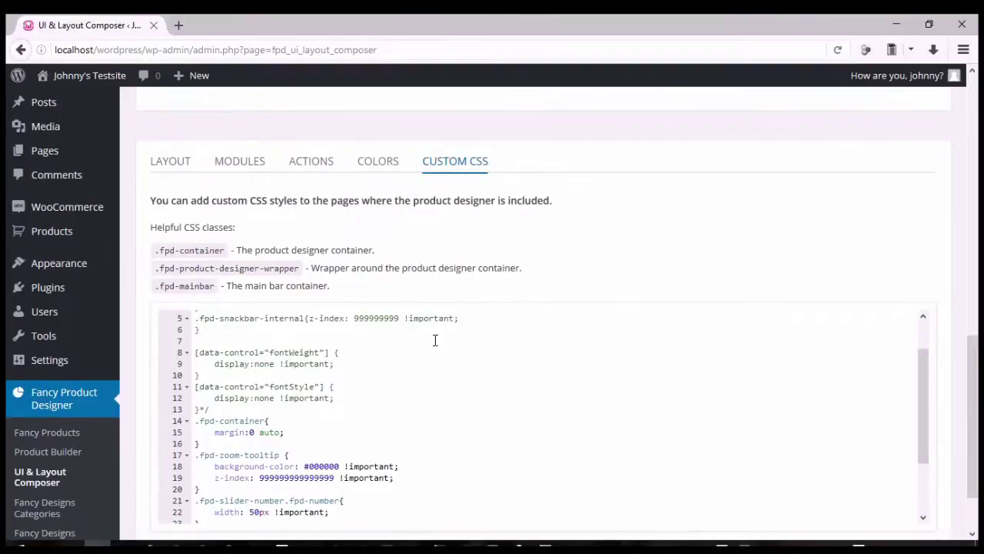
pyautogui.scroll(2, 434, 340)
pyautogui.scroll(2, 615, 268)
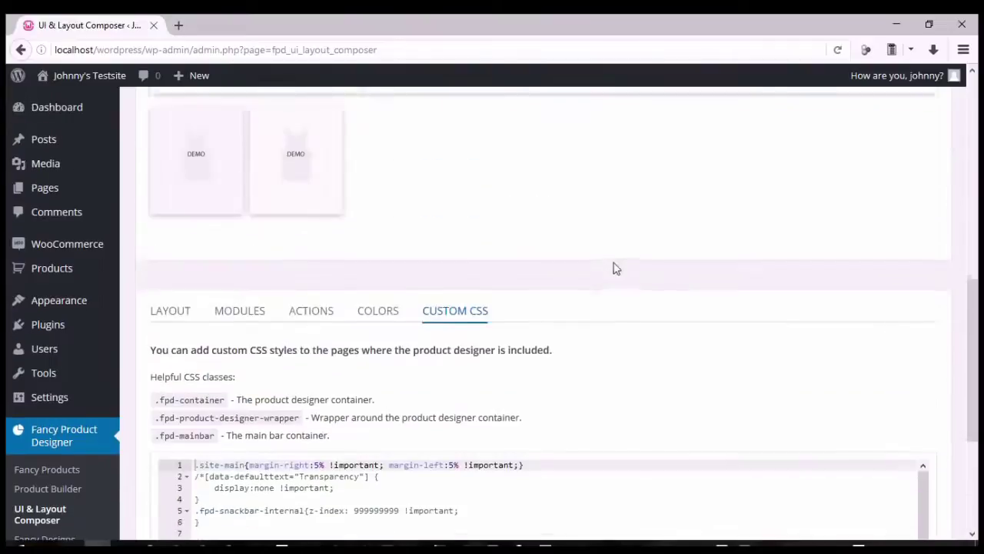
pyautogui.scroll(-1, 602, 332)
pyautogui.scroll(-2, 569, 343)
pyautogui.scroll(-3, 523, 367)
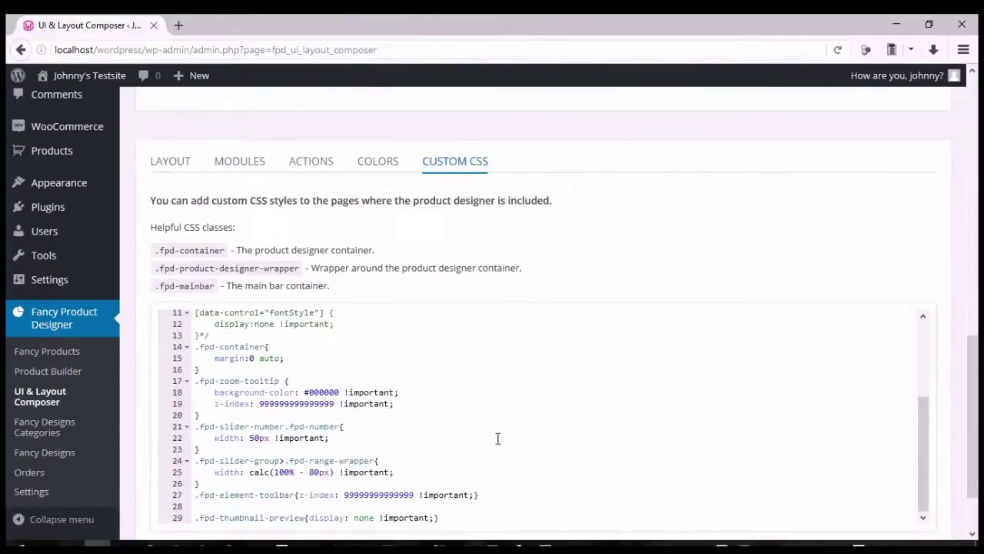
pyautogui.scroll(2, 536, 440)
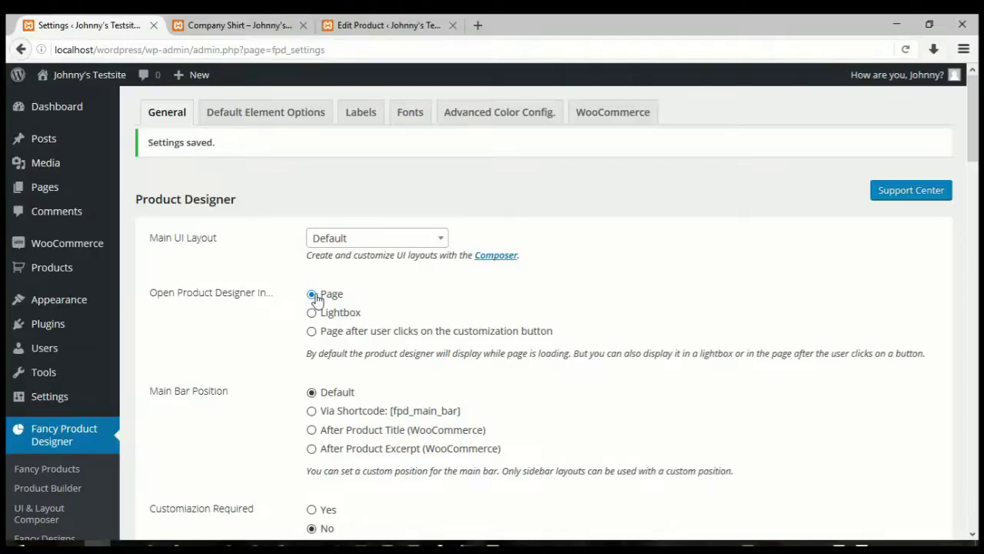
# - View the Company Shirt product page with the designer opened in the page, and return to the plugin settings
pyautogui.click(284, 25)
pyautogui.scroll(-4, 659, 446)
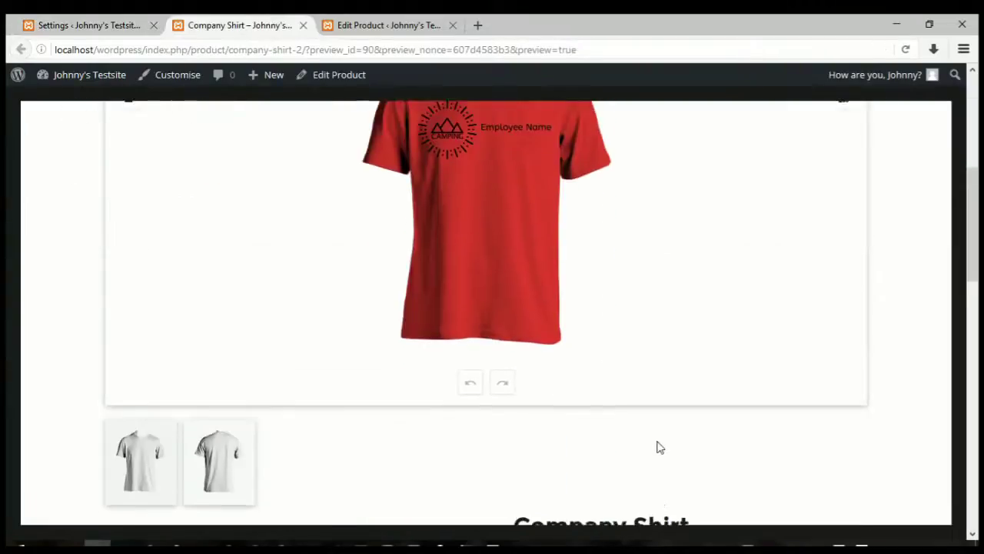
pyautogui.scroll(4, 659, 446)
pyautogui.click(89, 25)
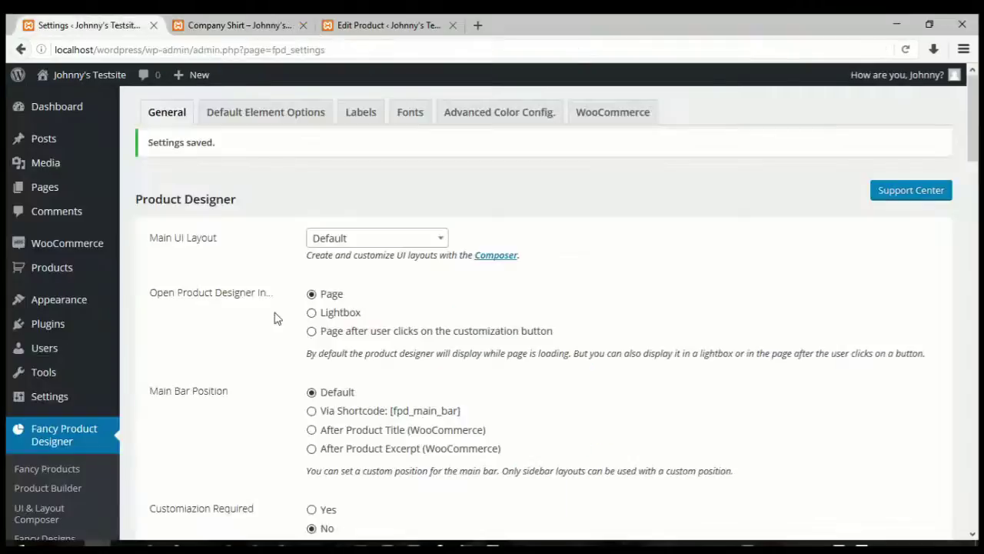
# - Set the product designer to open in a lightbox and try the Customize button on the Company Shirt product page
pyautogui.click(346, 317)
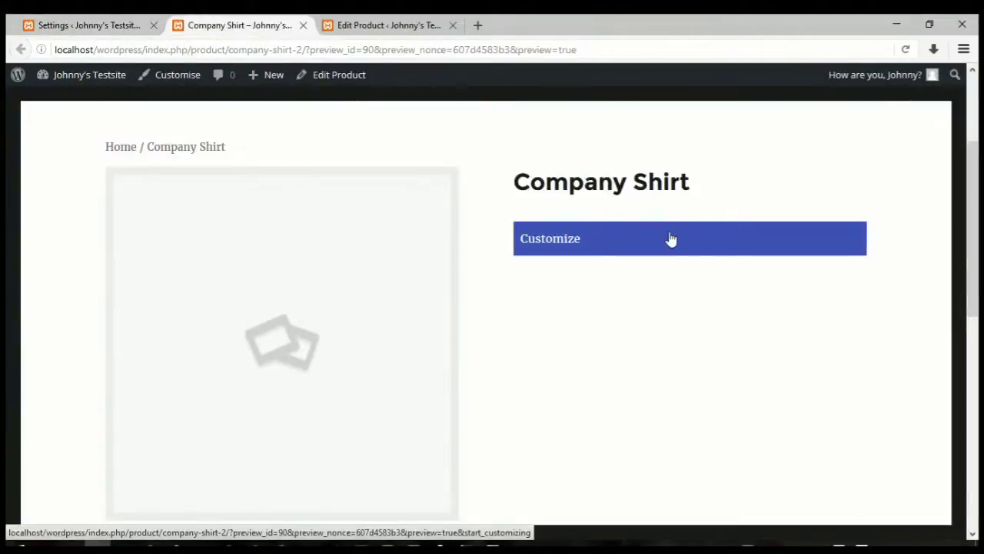
pyautogui.click(574, 246)
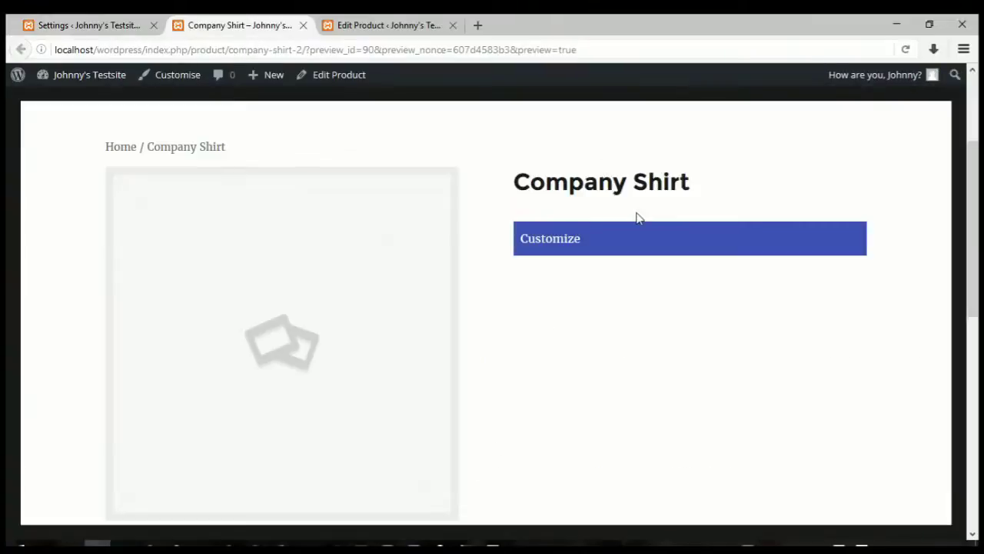
pyautogui.click(611, 247)
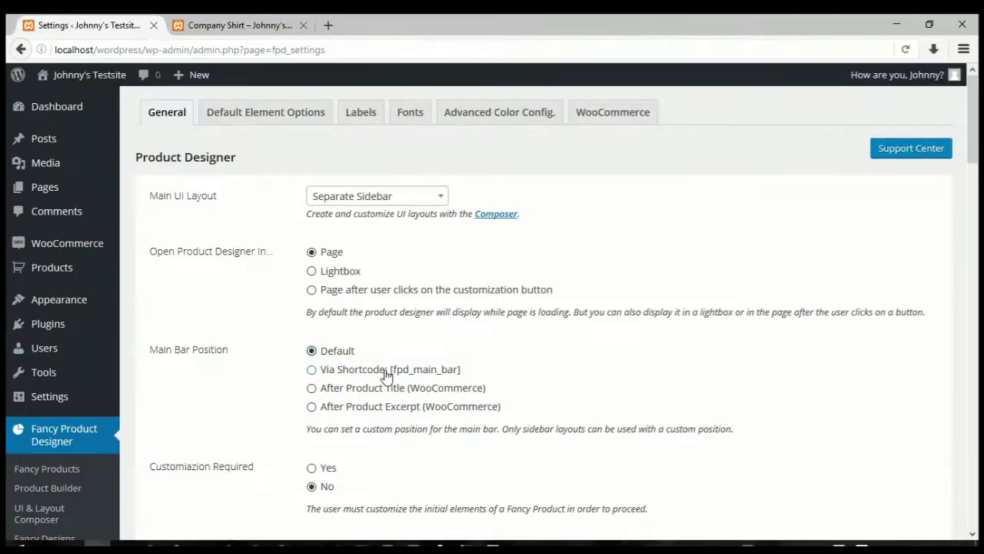
# - Set the main bar position to Via Shortcode: [fpd_main_bar] and the WooCommerce product designer position to Replace Product Image
pyautogui.click(373, 375)
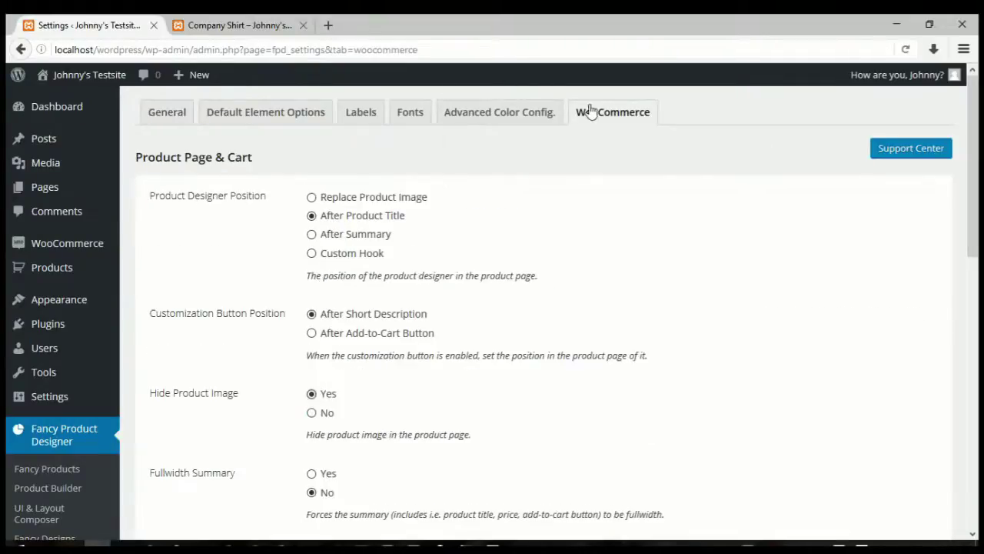
pyautogui.click(599, 113)
pyautogui.click(342, 201)
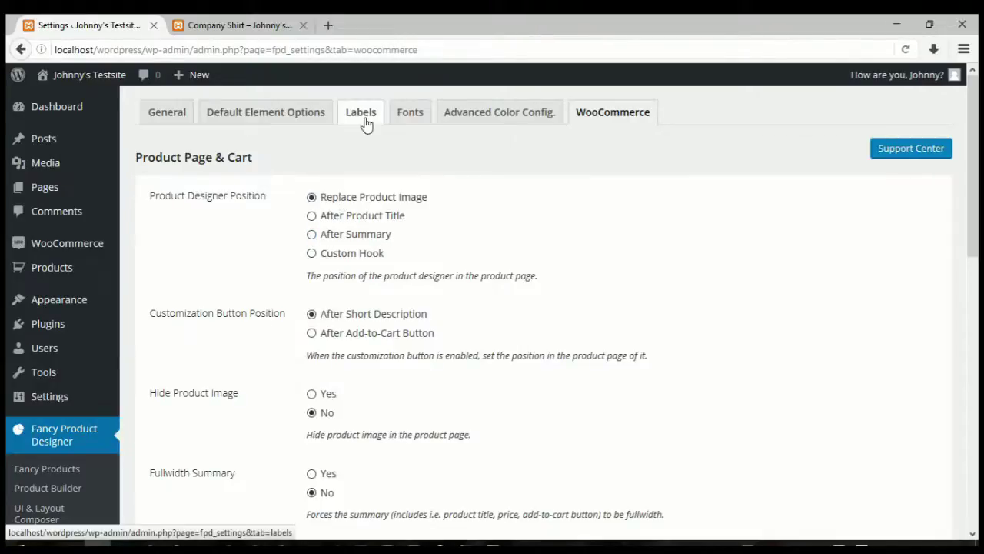
# - Examine the plugin's label settings for the toolbar and the actions
pyautogui.click(360, 112)
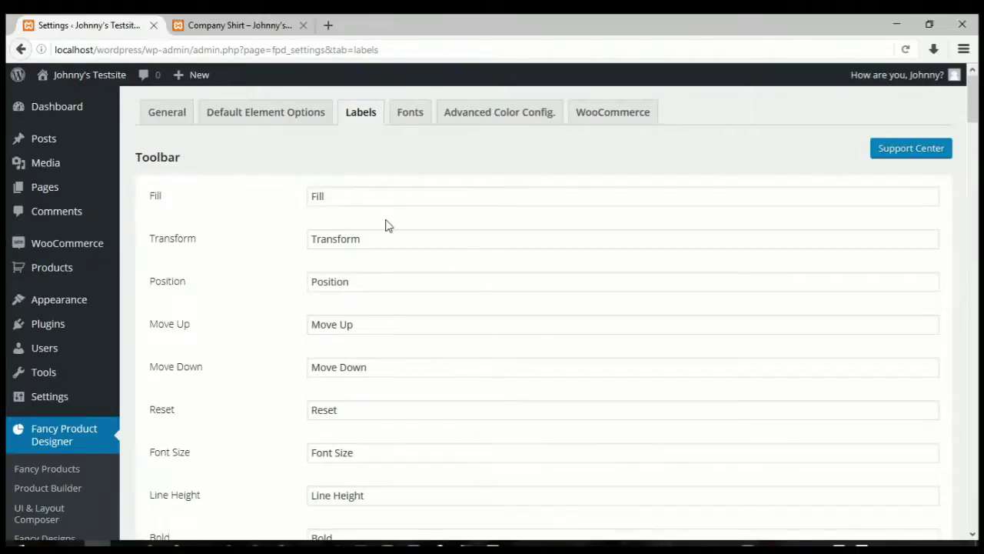
pyautogui.scroll(-7, 386, 223)
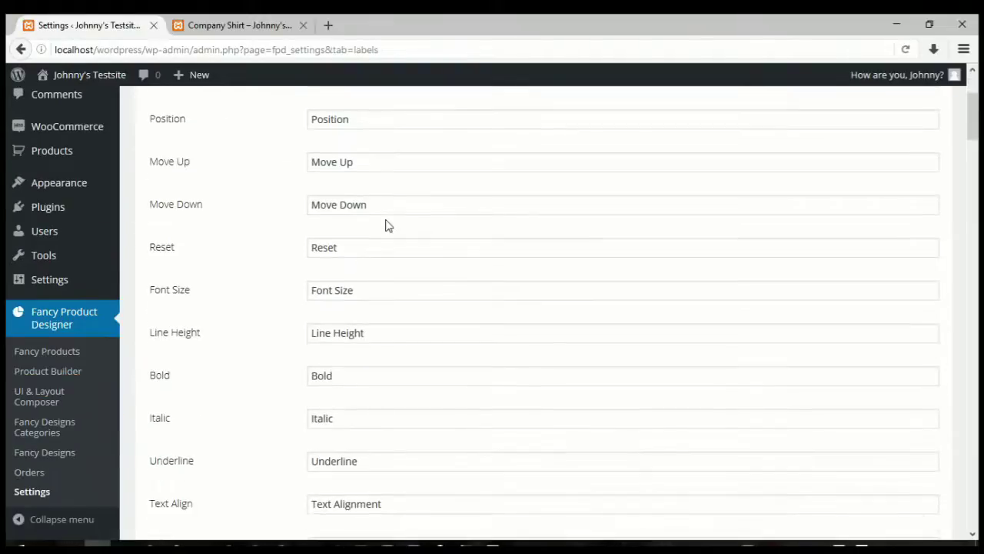
pyautogui.scroll(-9, 386, 221)
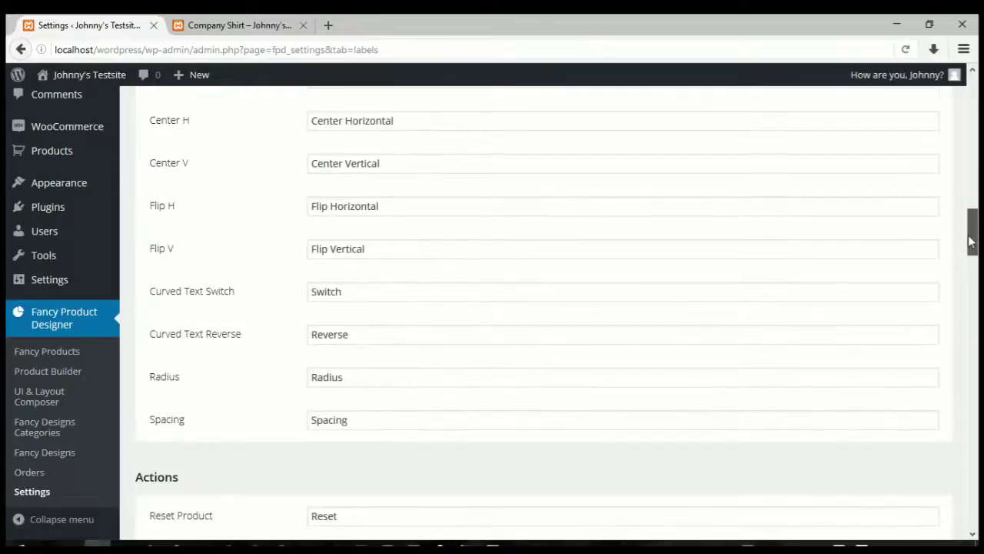
pyautogui.moveTo(972, 245); pyautogui.dragTo(972, 98)
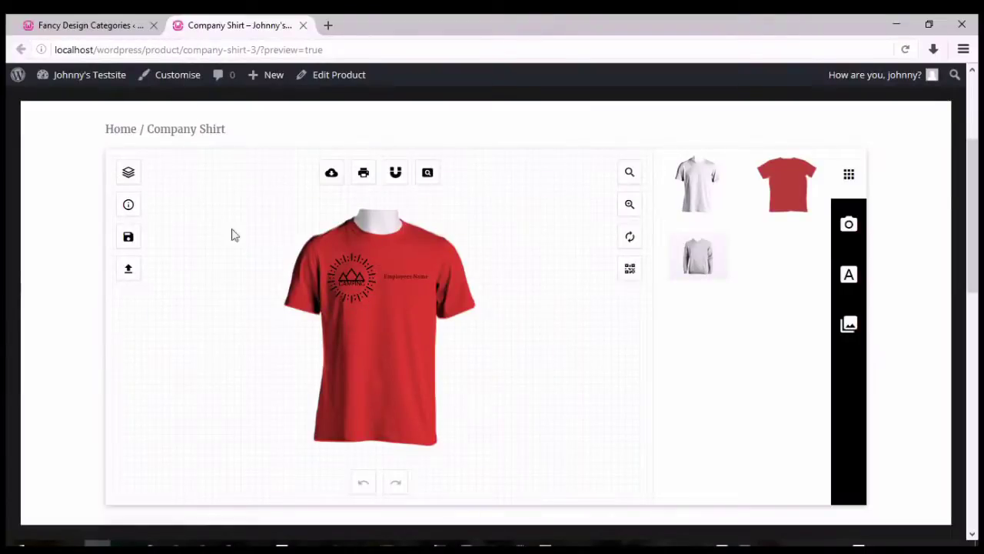
# - Open the Fancy Design Categories in the admin area and enter a new category named Logos with the slug logos
pyautogui.click(58, 25)
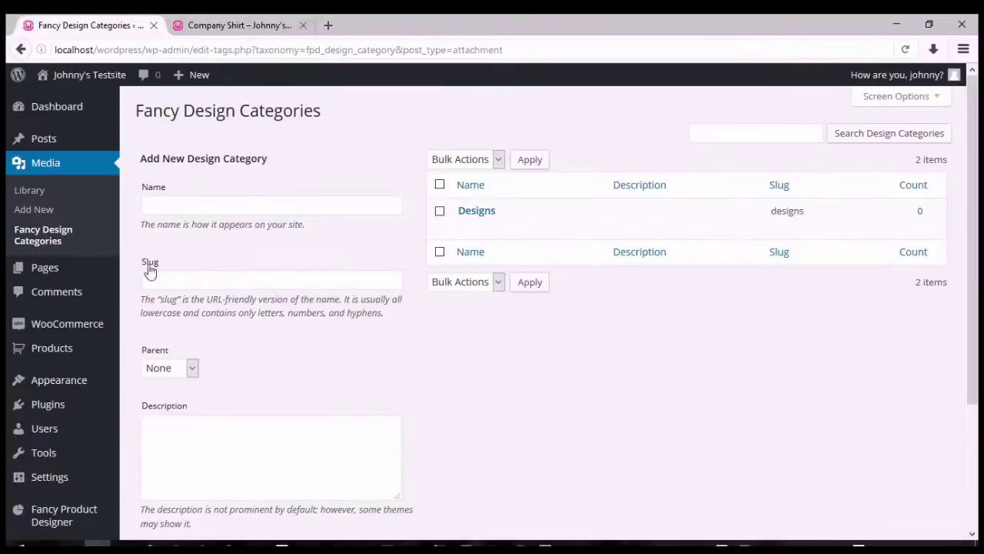
pyautogui.scroll(-3, 149, 269)
pyautogui.moveTo(81, 494)
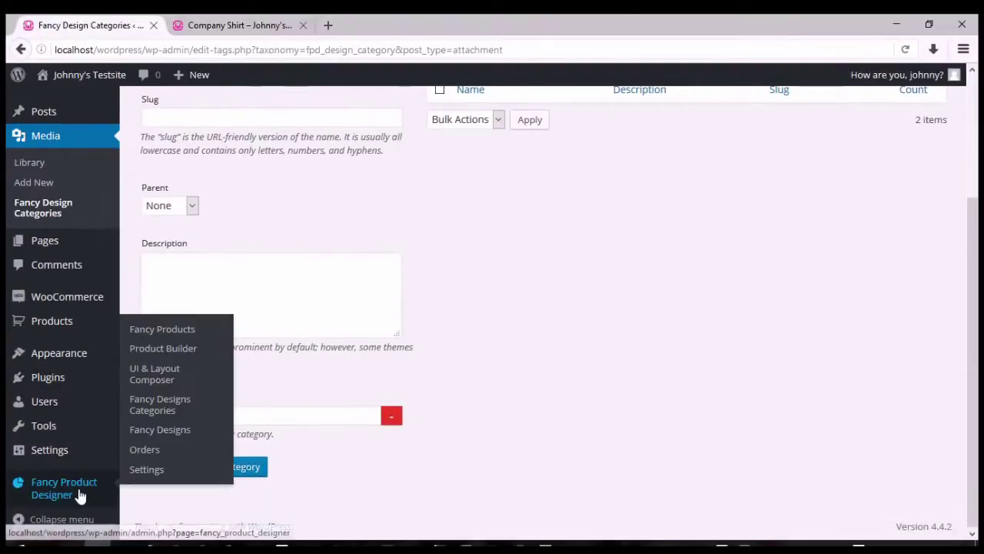
pyautogui.click(159, 406)
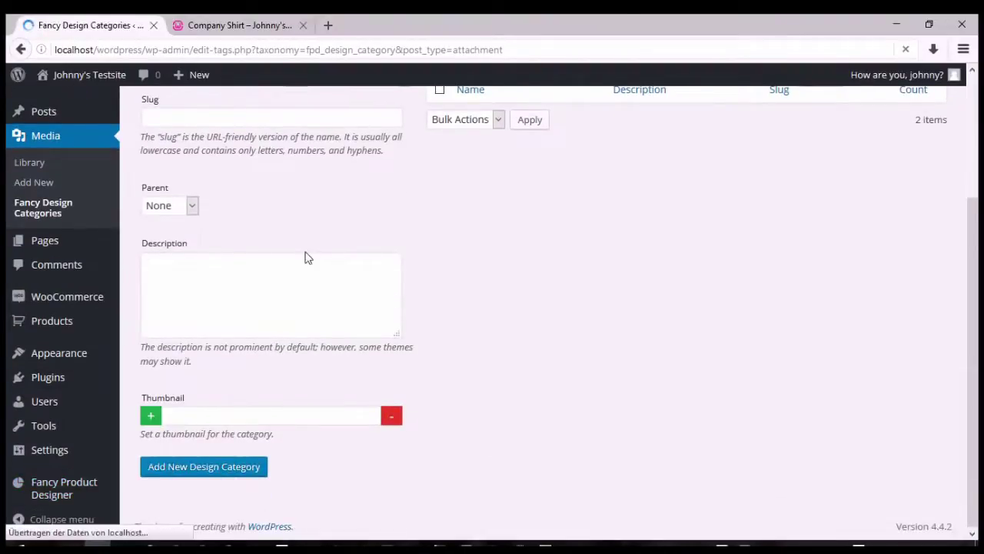
pyautogui.click(262, 206)
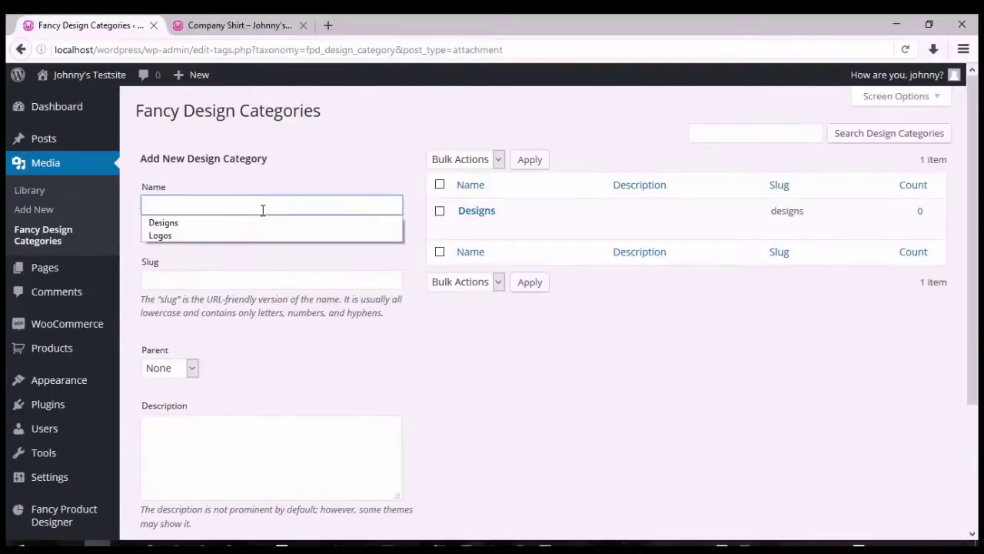
pyautogui.write('Logos')
pyautogui.press('Tab')
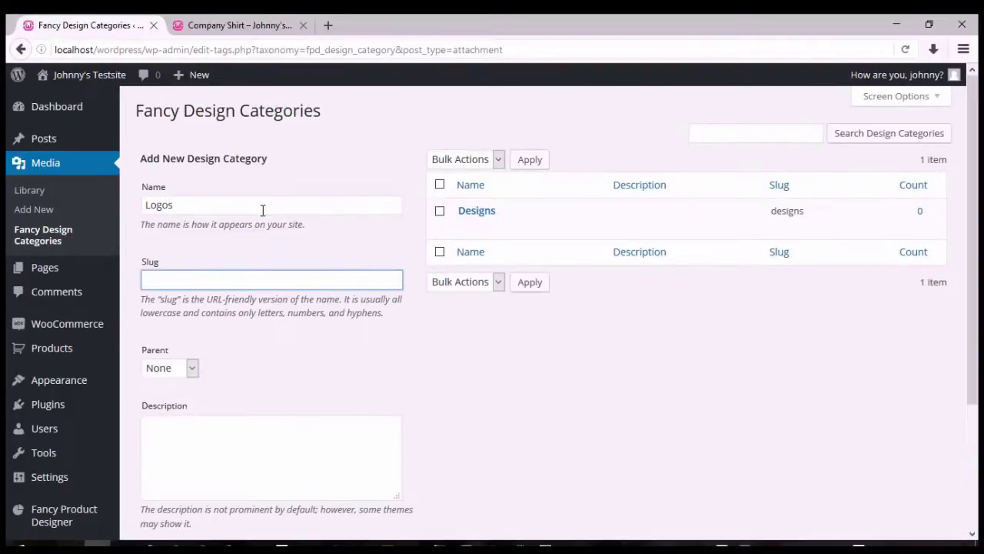
pyautogui.write('logos')
pyautogui.press('Tab')
pyautogui.press('Tab')
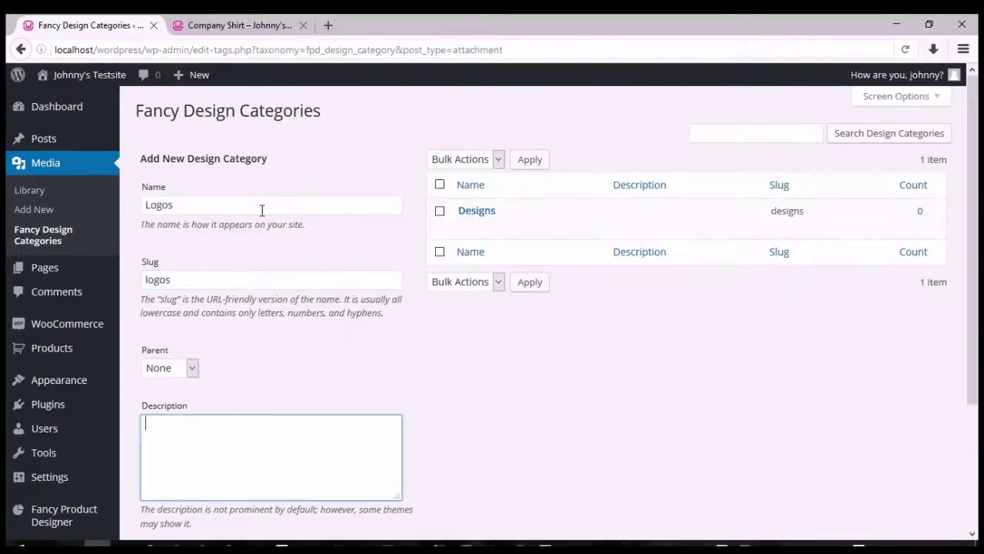
# - Choose camping-tent.png from the media library as the category's thumbnail and add the new design category
pyautogui.scroll(-2, 261, 210)
pyautogui.click(150, 414)
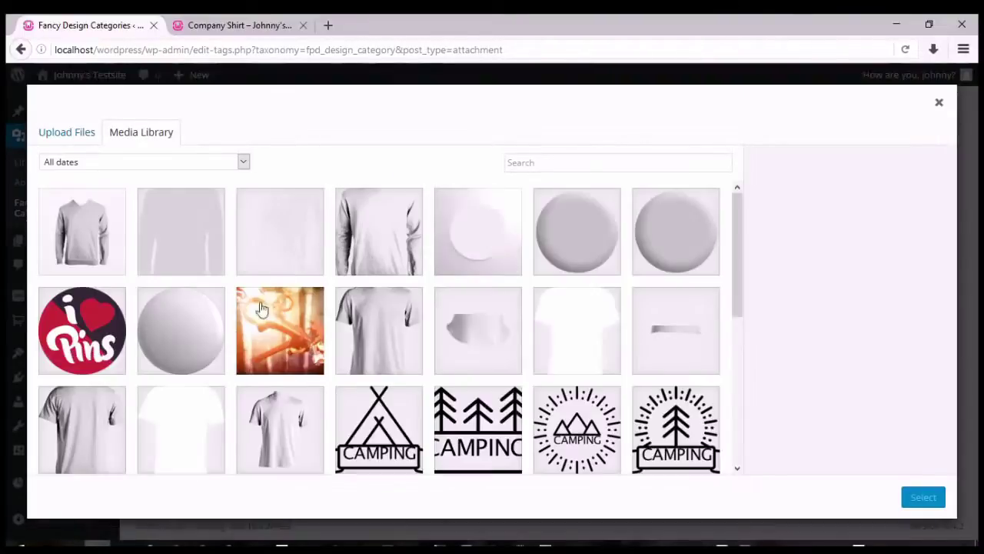
pyautogui.click(385, 421)
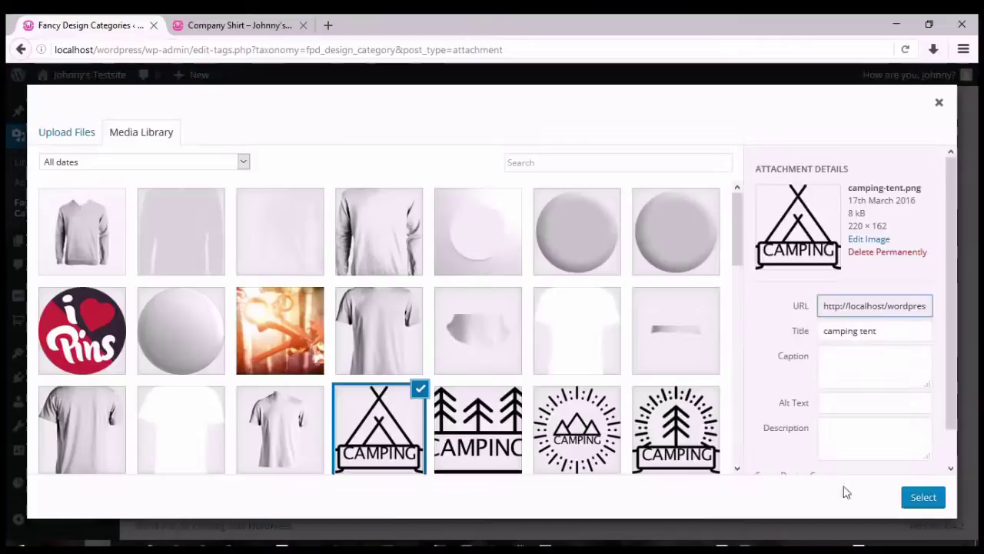
pyautogui.click(920, 497)
pyautogui.click(234, 467)
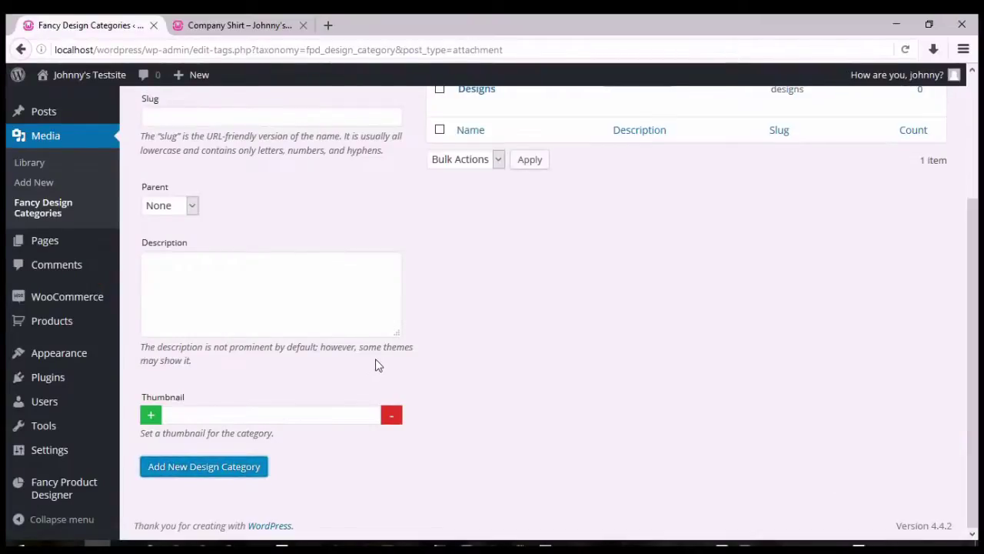
pyautogui.scroll(2, 377, 366)
pyautogui.moveTo(467, 221)
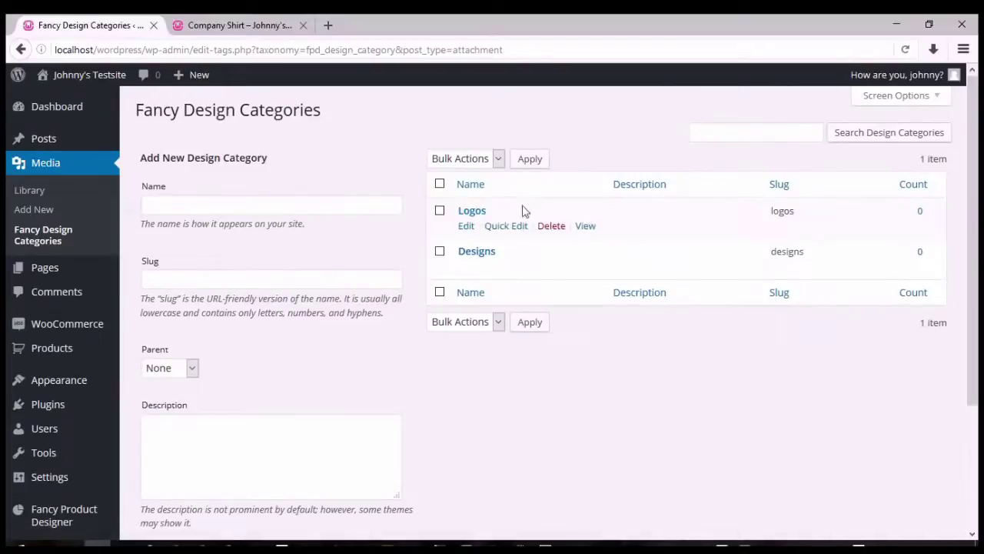
# - Open the Fancy Designs management page and switch to the Logos category
pyautogui.scroll(-3, 123, 340)
pyautogui.moveTo(110, 485)
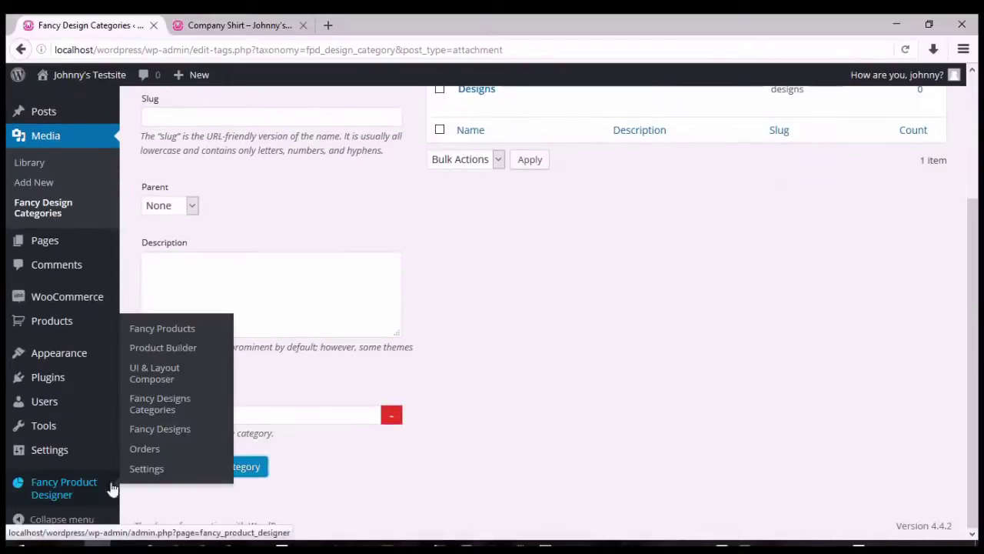
pyautogui.click(171, 435)
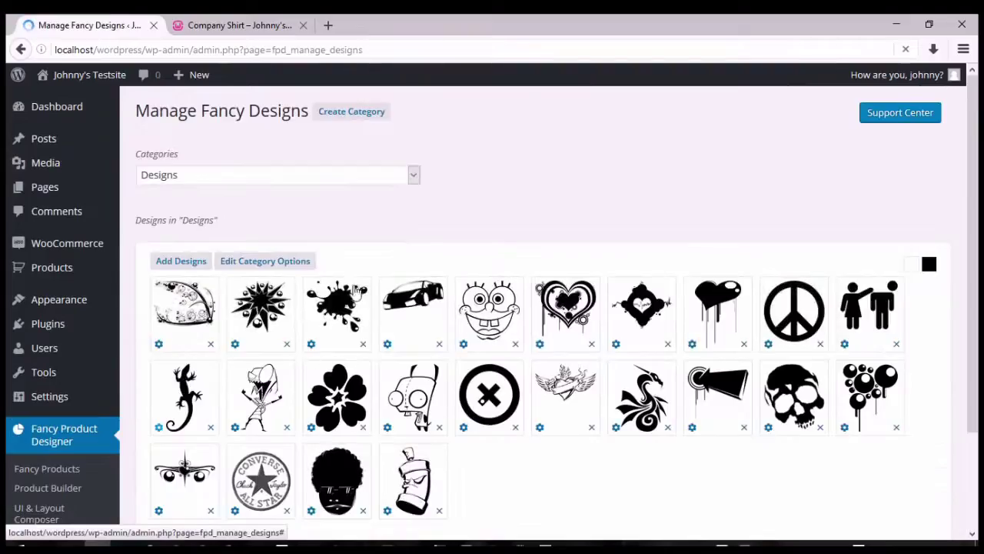
pyautogui.click(298, 178)
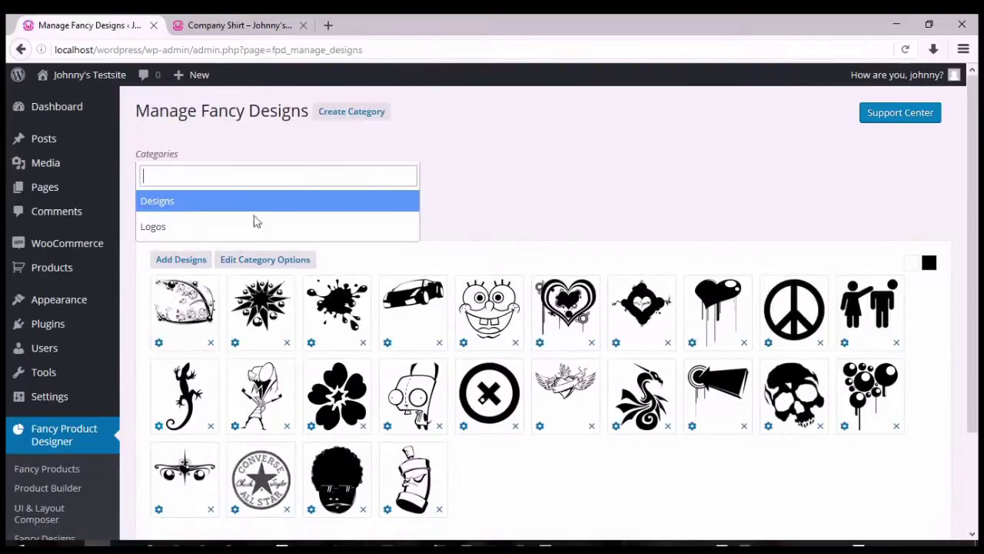
pyautogui.click(243, 227)
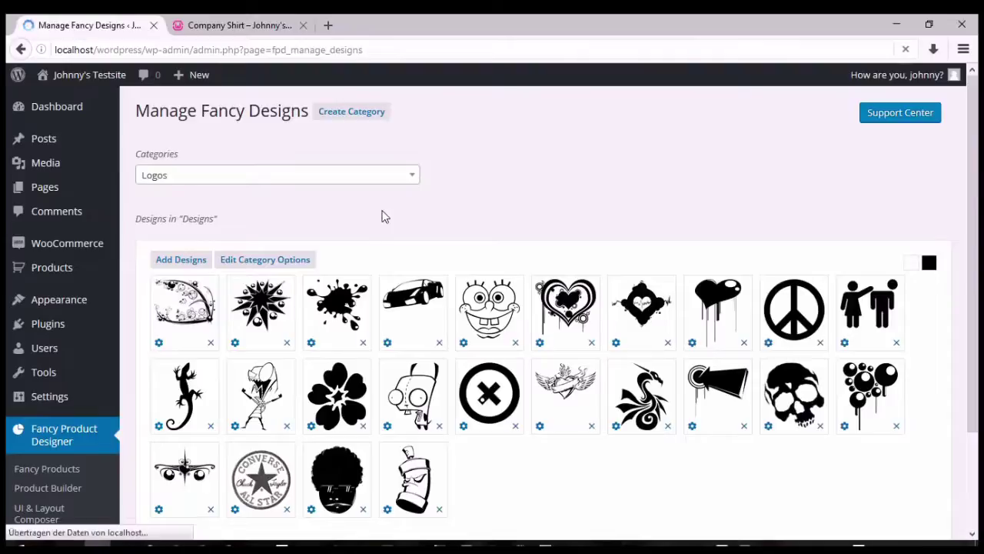
pyautogui.scroll(-3, 378, 213)
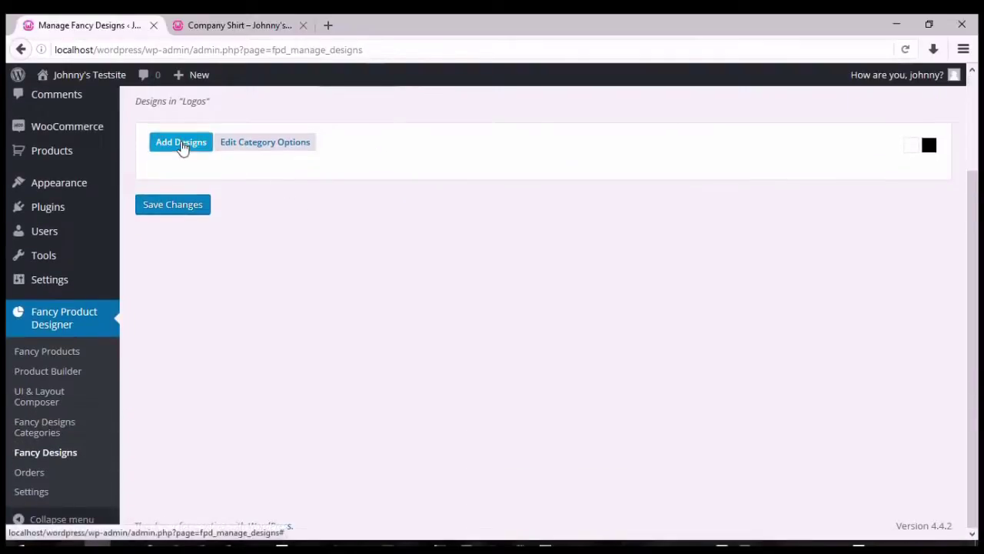
# - Add the six camping logo images from the media library to the Logos category and save the changes
pyautogui.click(182, 146)
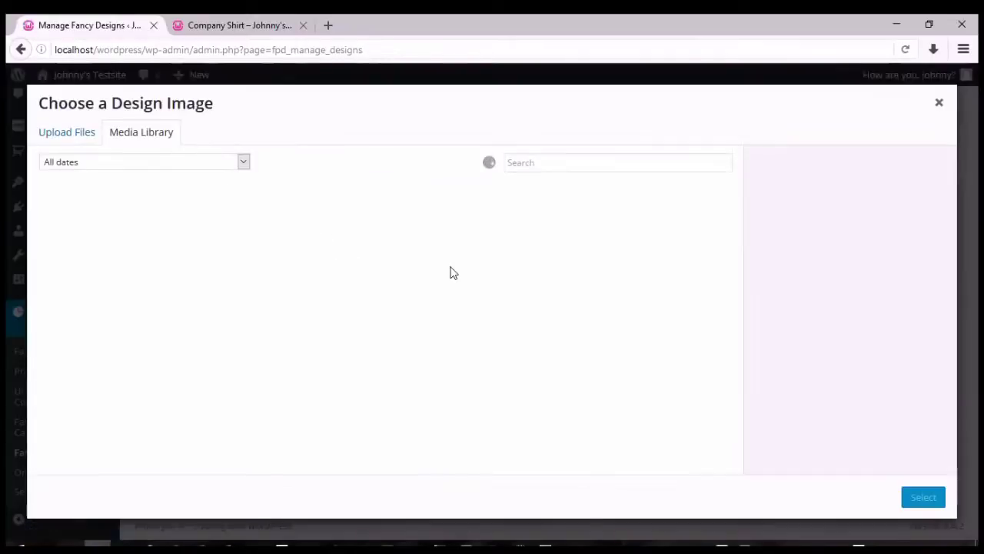
pyautogui.click(485, 411)
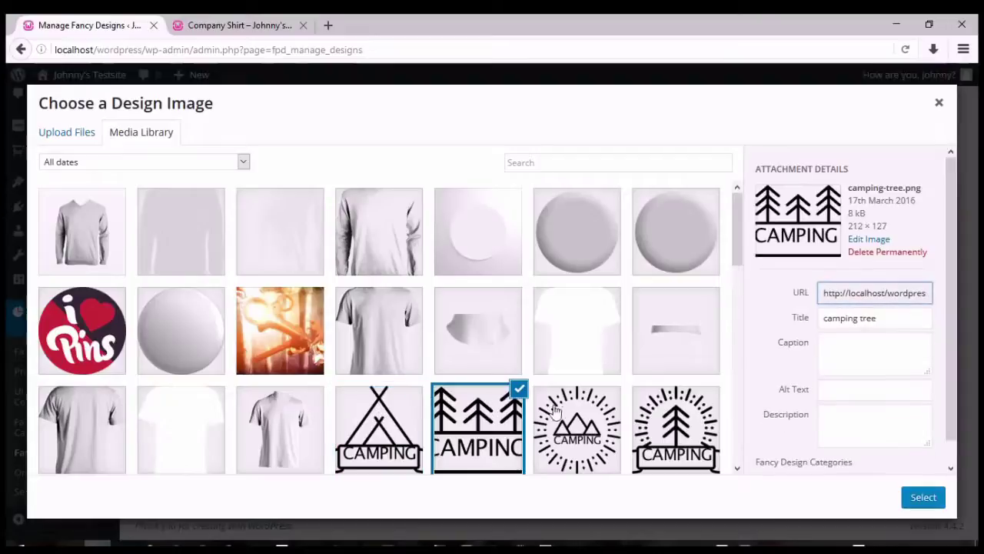
pyautogui.click(404, 419)
pyautogui.click(492, 419)
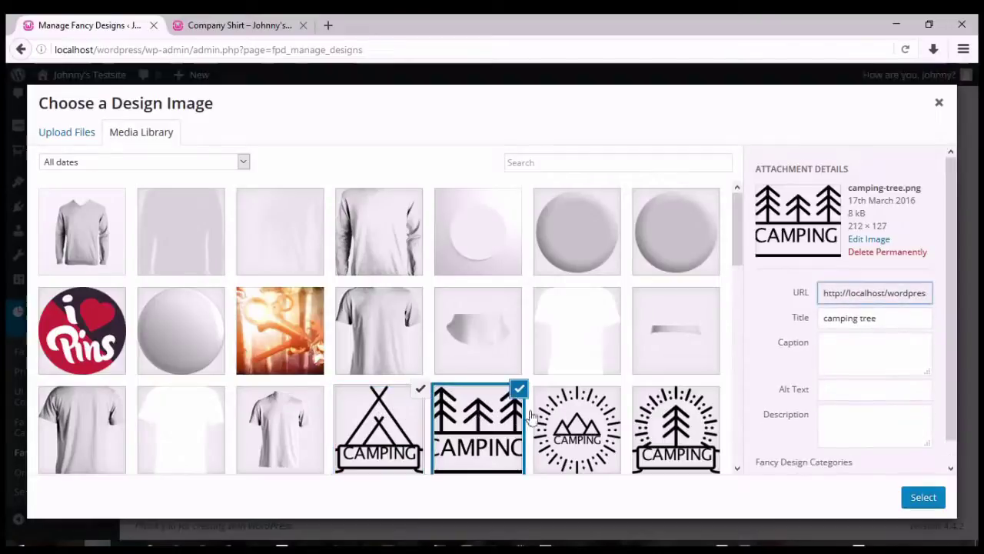
pyautogui.click(575, 419)
pyautogui.click(654, 423)
pyautogui.scroll(-1, 578, 277)
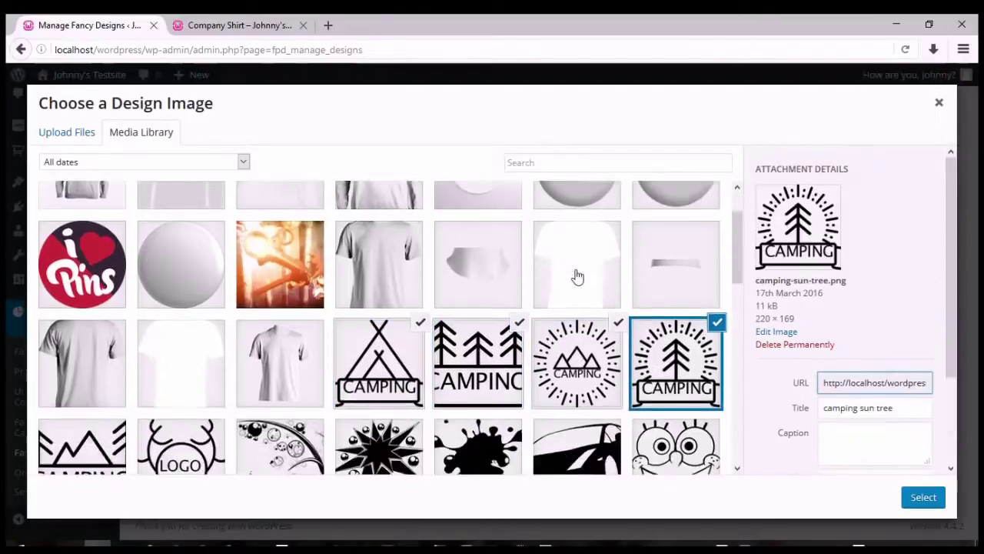
pyautogui.scroll(-1, 577, 277)
pyautogui.click(196, 376)
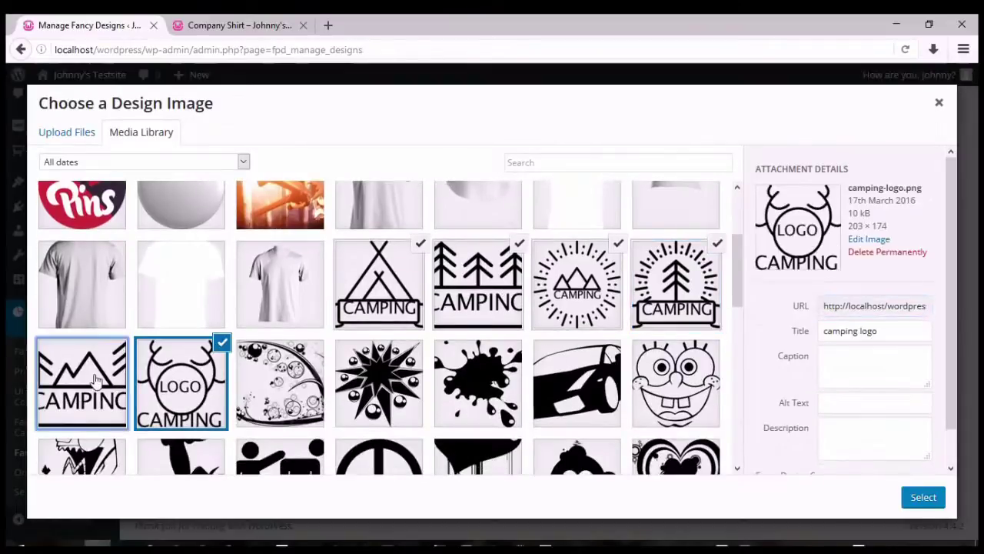
pyautogui.click(96, 379)
pyautogui.click(932, 500)
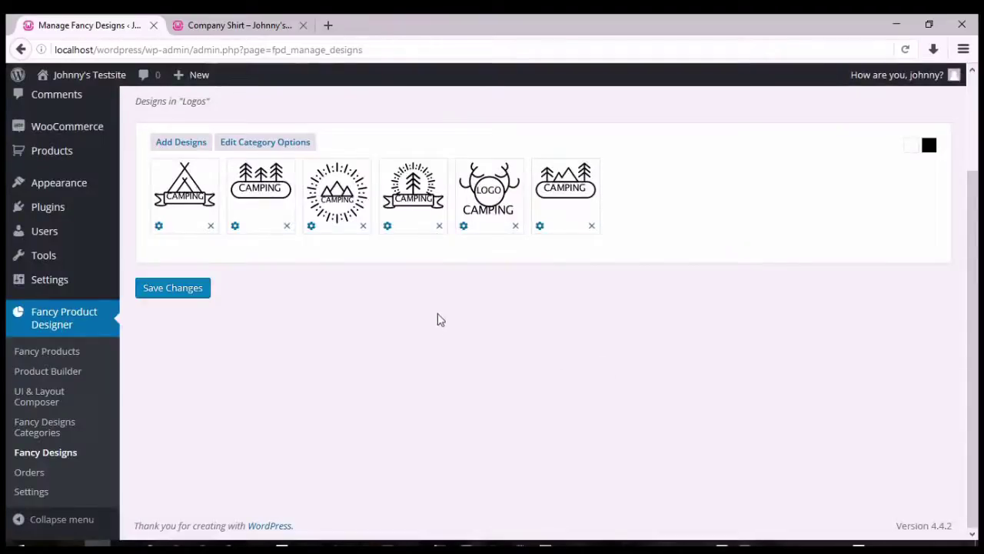
pyautogui.scroll(1, 437, 318)
pyautogui.click(158, 371)
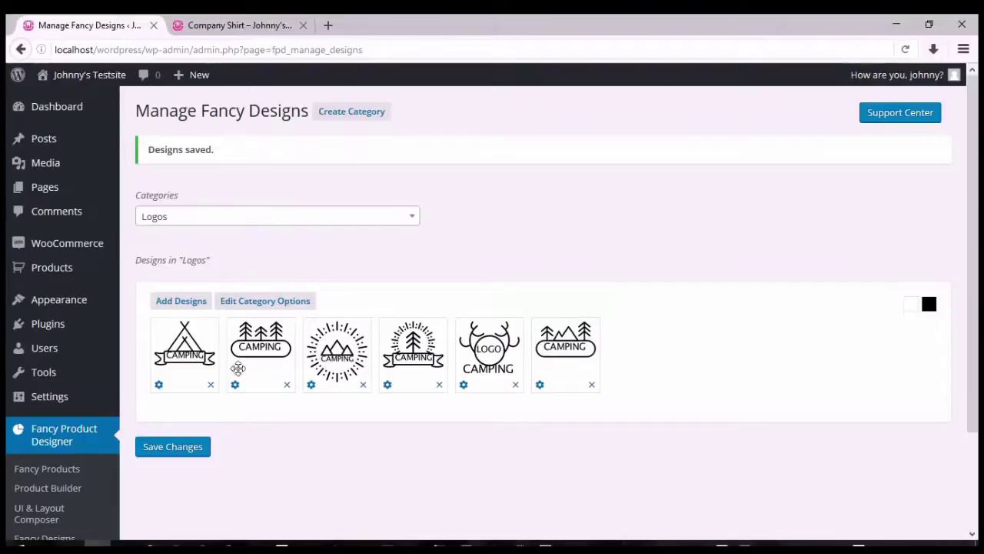
# - Examine the custom options of the camping tent design, switching Enable Options on and off again
pyautogui.click(160, 386)
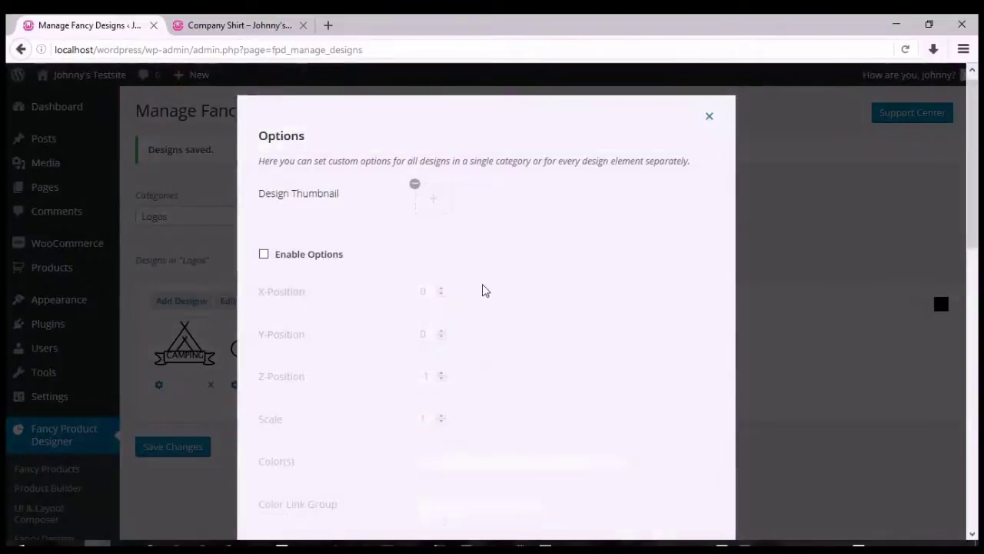
pyautogui.click(329, 230)
pyautogui.scroll(-4, 402, 242)
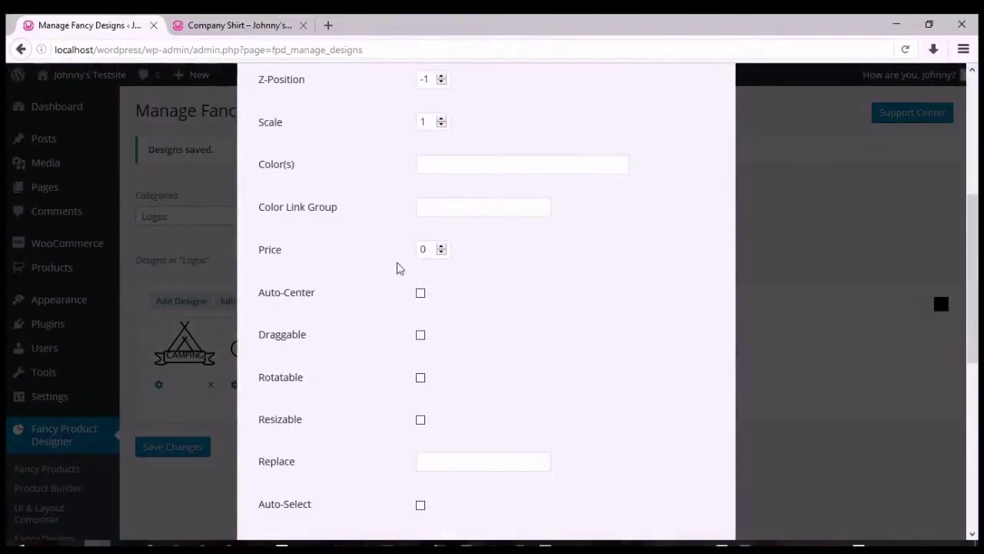
pyautogui.scroll(2, 398, 267)
pyautogui.click(286, 120)
pyautogui.scroll(1, 475, 378)
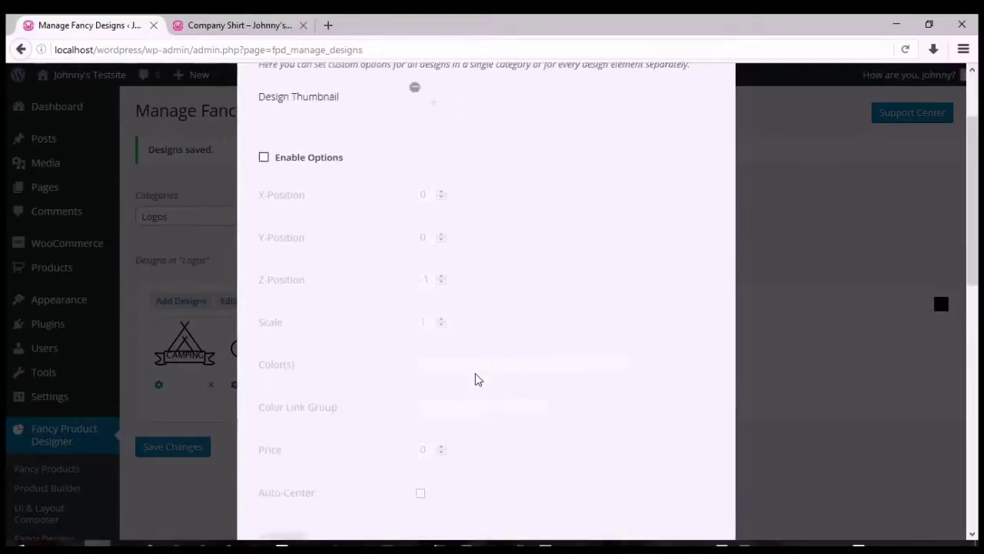
pyautogui.scroll(-5, 523, 426)
pyautogui.scroll(-3, 537, 415)
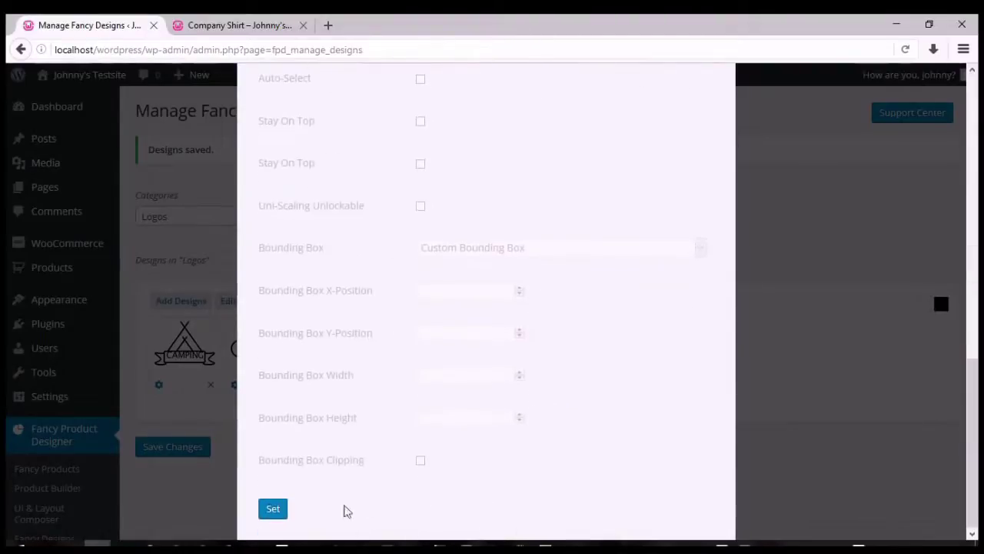
# - Confirm the camping tent design's options and examine the Logos category's options, closing them without changes
pyautogui.click(277, 515)
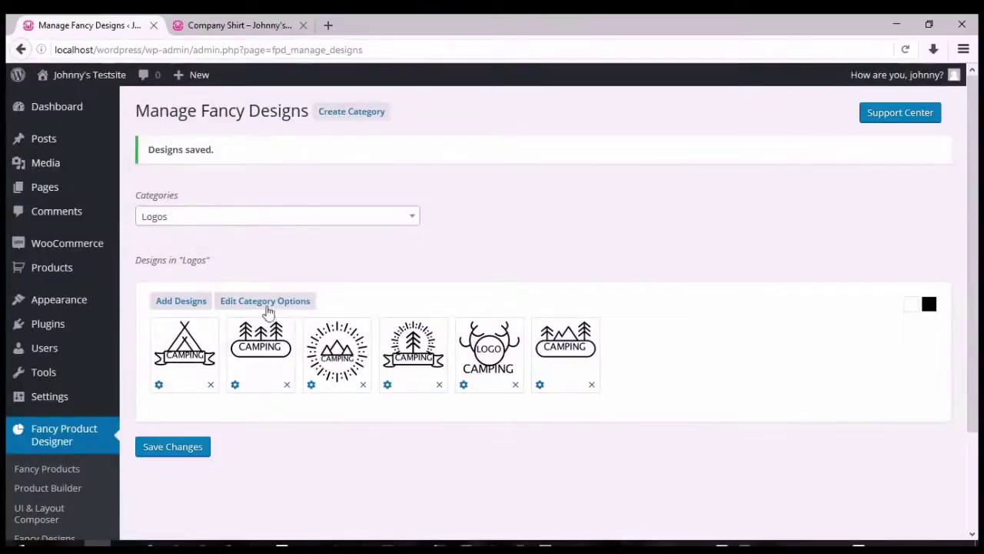
pyautogui.click(268, 304)
pyautogui.scroll(8, 389, 203)
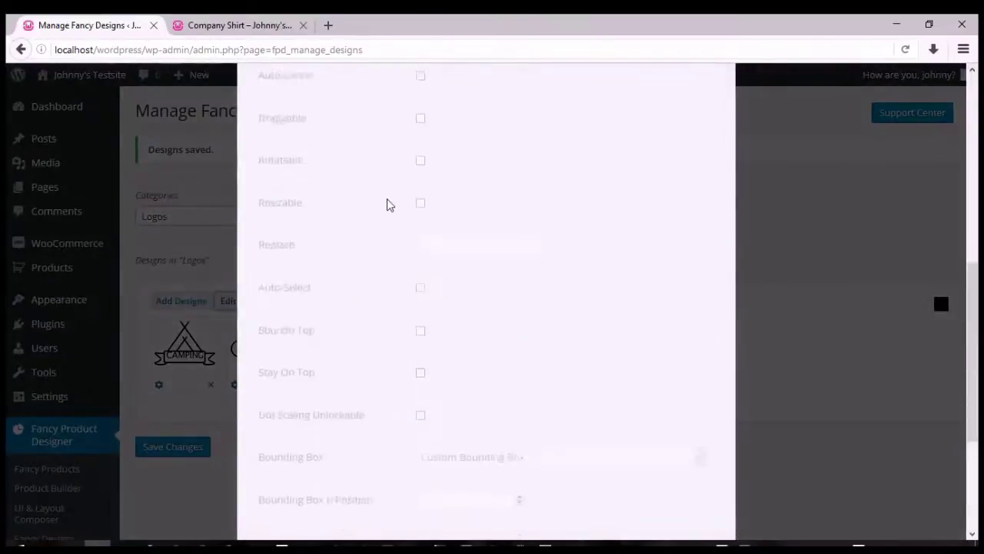
pyautogui.scroll(3, 400, 223)
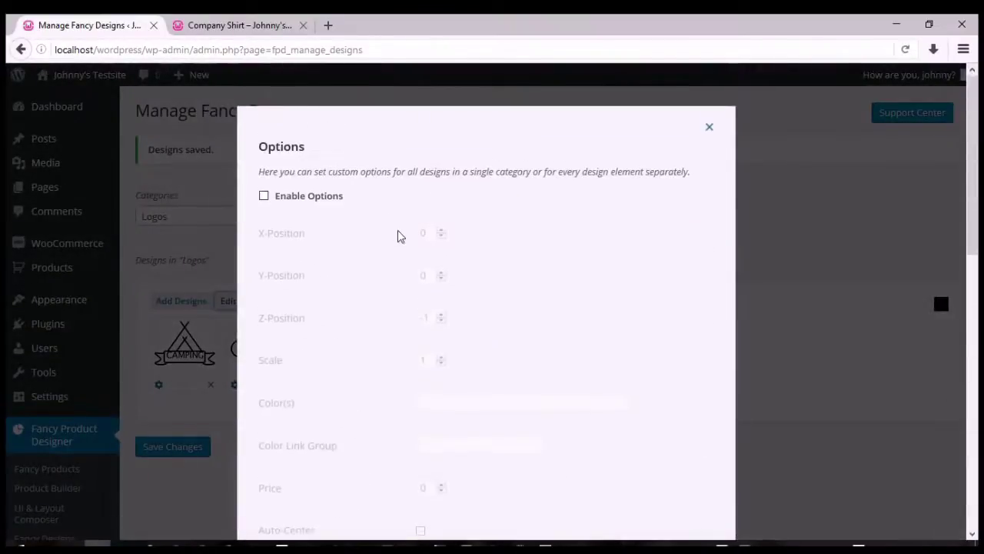
pyautogui.scroll(-6, 398, 230)
pyautogui.scroll(6, 501, 219)
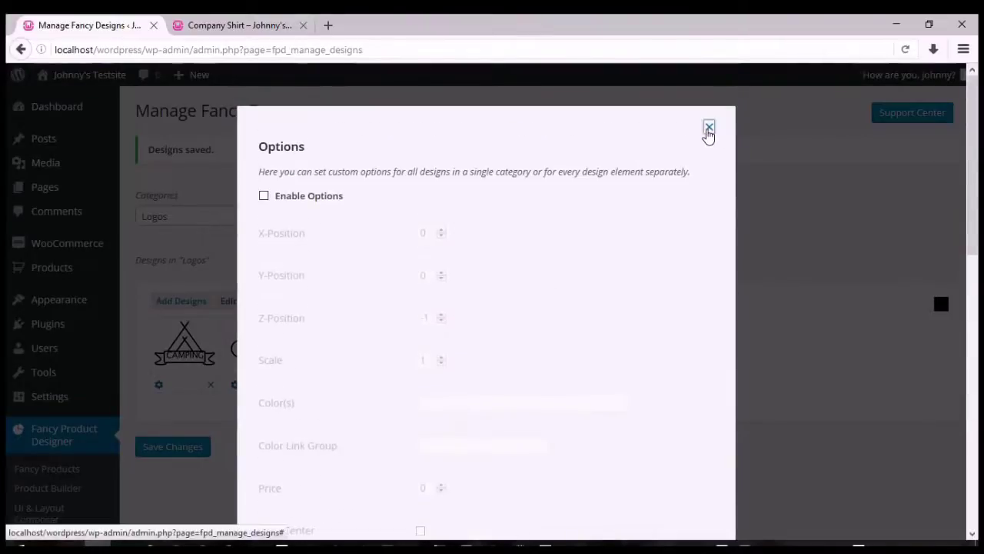
pyautogui.click(709, 128)
# - On the Company Shirt preview, add the camping sun logo to the shirt's back, move it to the upper back and shrink it
pyautogui.click(238, 25)
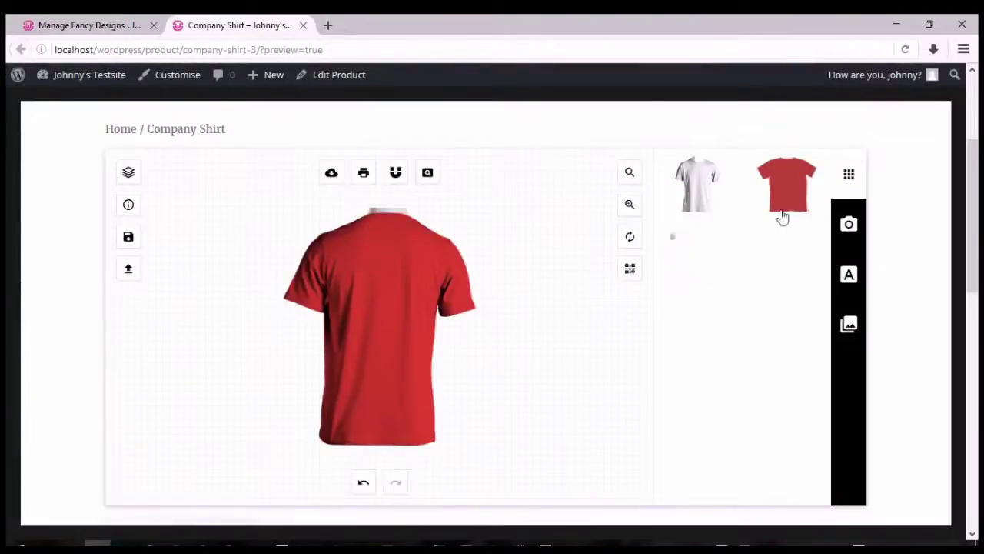
pyautogui.click(849, 324)
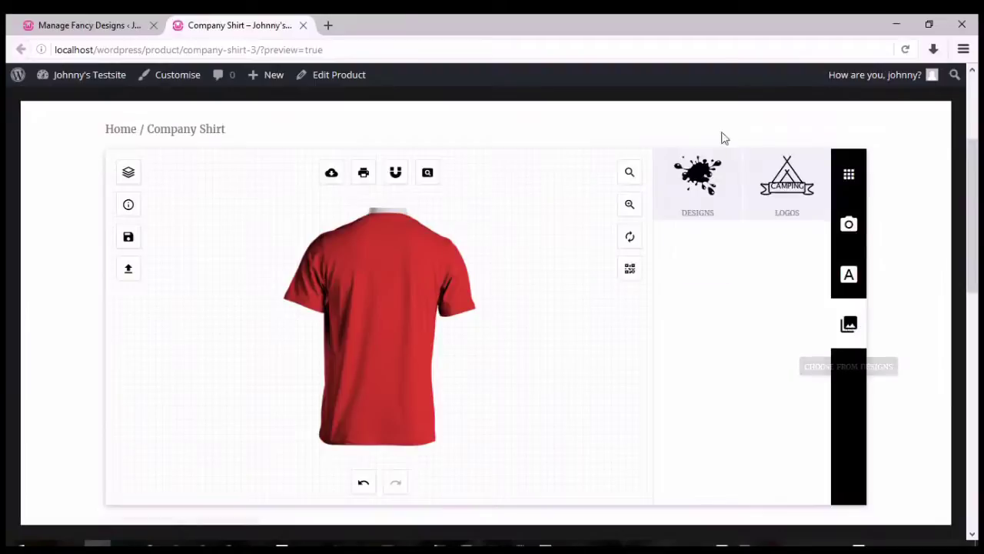
pyautogui.click(787, 184)
pyautogui.click(707, 298)
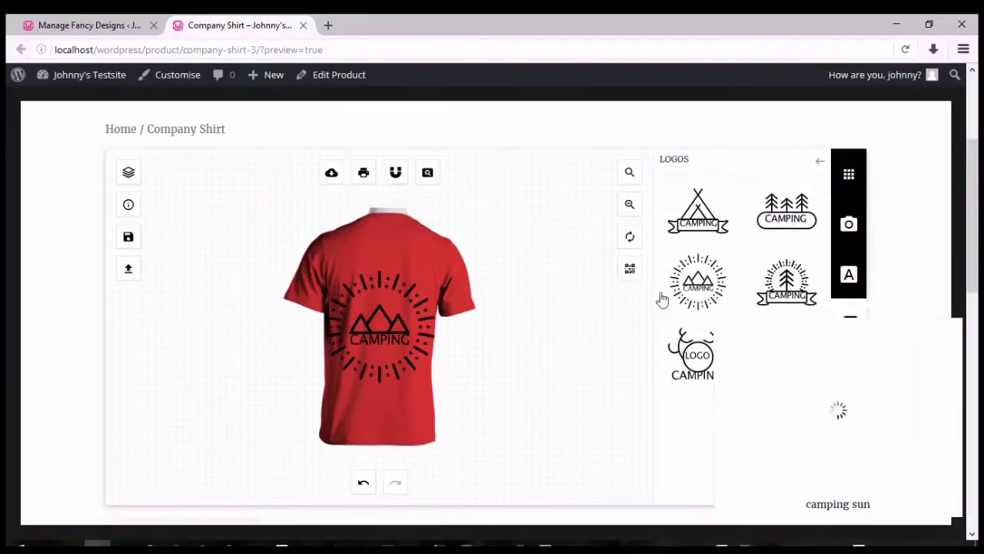
pyautogui.moveTo(398, 330); pyautogui.dragTo(398, 285)
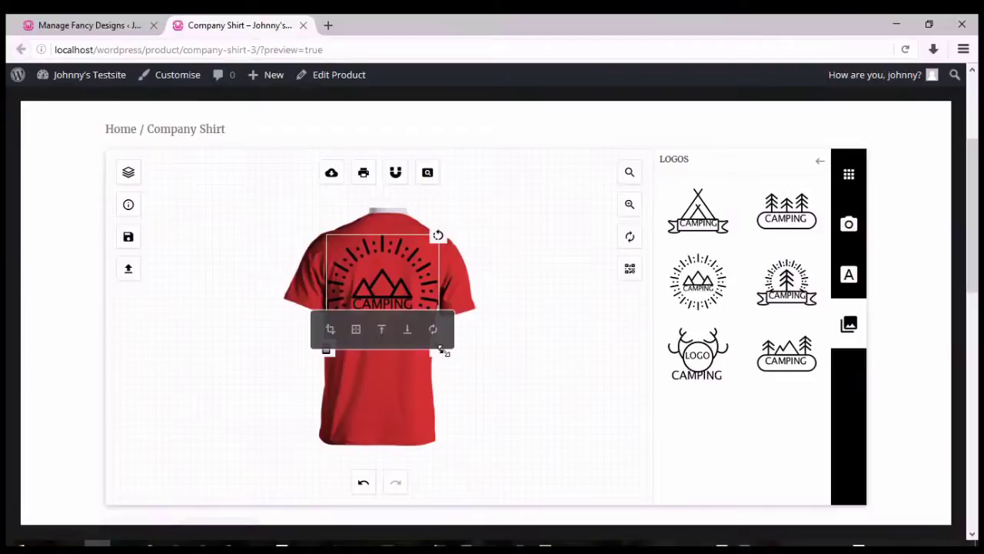
pyautogui.moveTo(436, 345); pyautogui.dragTo(400, 295)
pyautogui.click(504, 339)
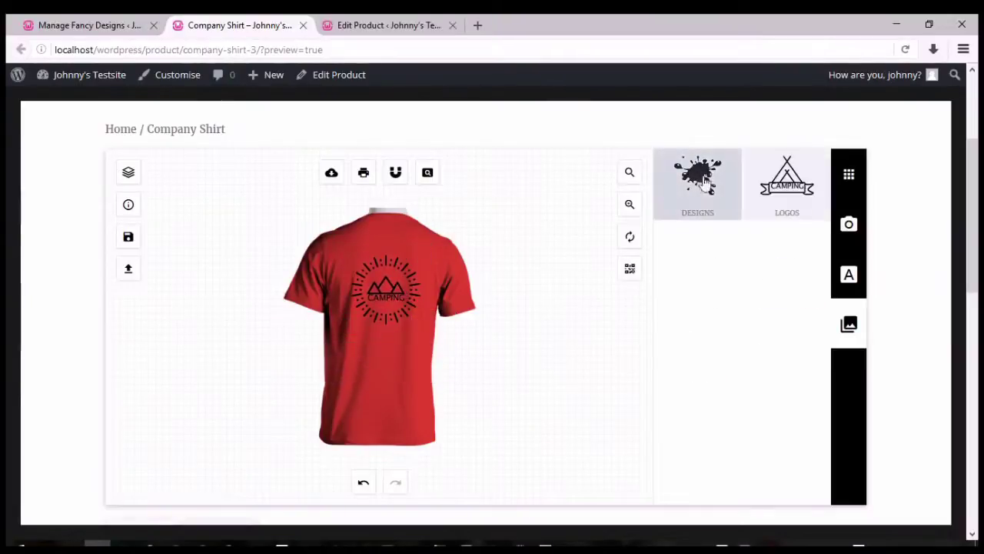
# - Open the individual Fancy Product Designer settings of the WooCommerce product at its Fancy Design Categories option
pyautogui.click(395, 29)
pyautogui.scroll(-5, 699, 294)
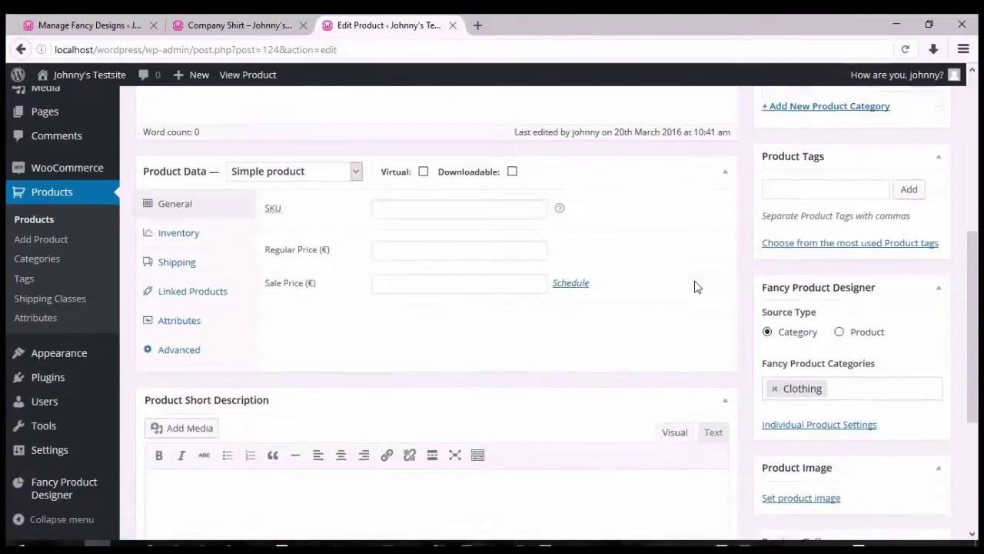
pyautogui.click(807, 375)
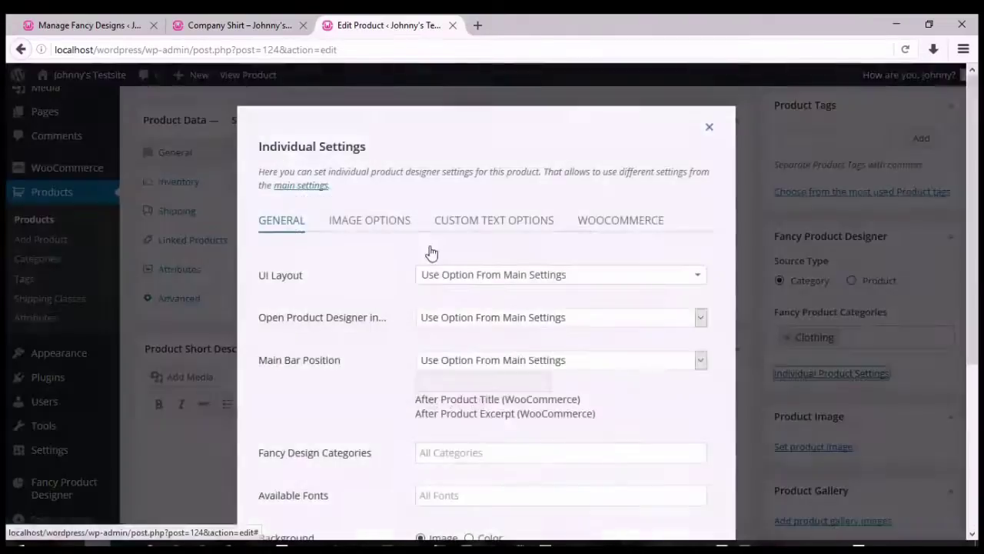
pyautogui.scroll(-1, 439, 251)
pyautogui.scroll(-3, 439, 252)
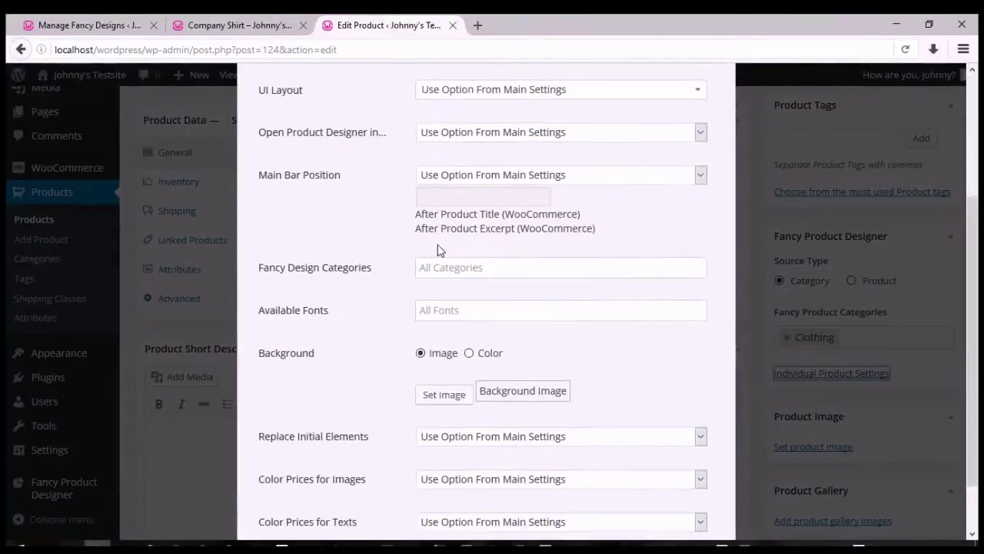
# - Restrict the product's Fancy Design Categories to Designs
pyautogui.click(438, 260)
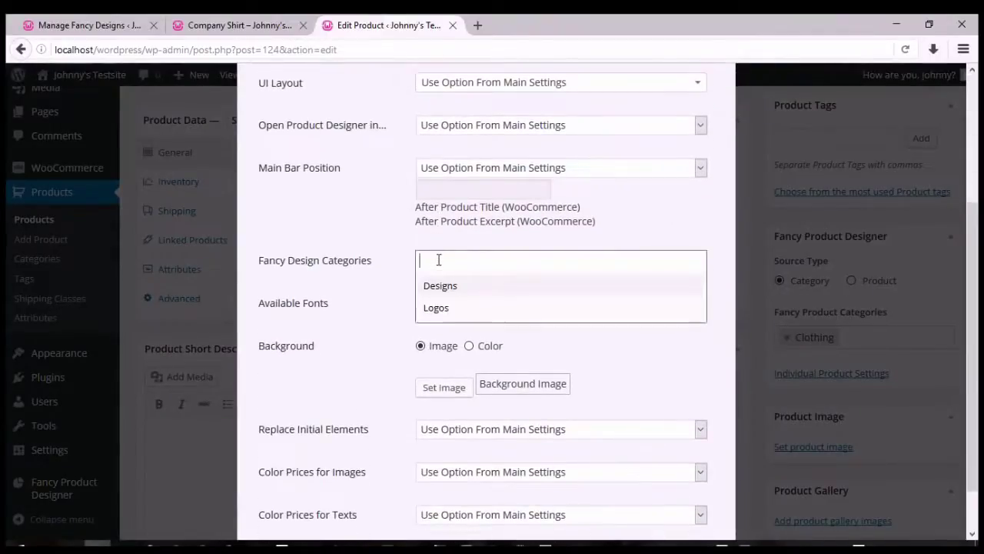
pyautogui.click(454, 289)
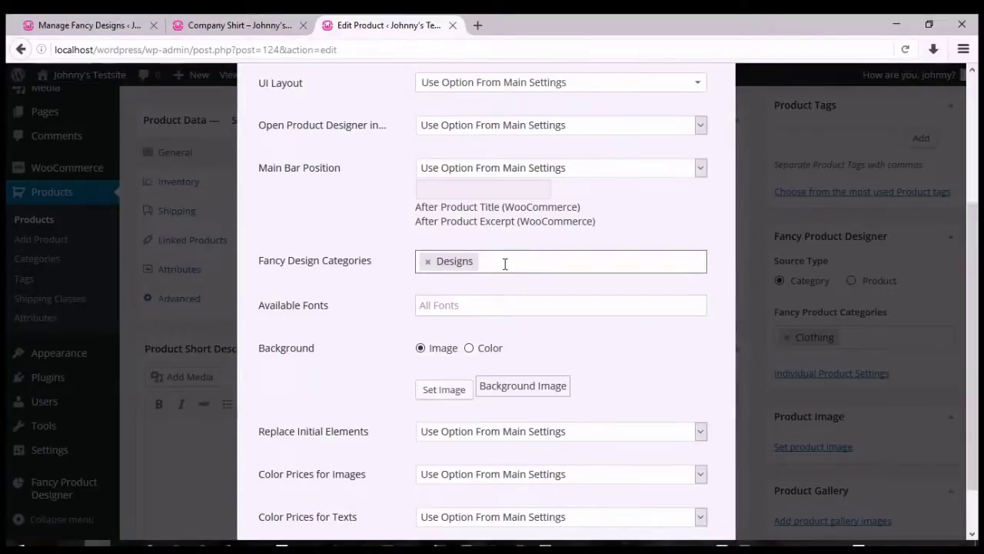
pyautogui.scroll(-2, 505, 263)
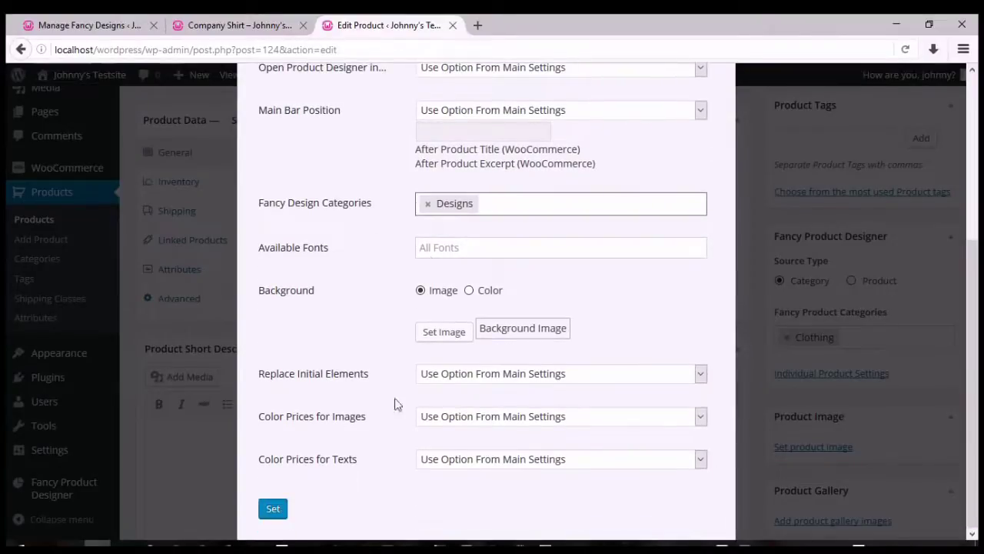
# - Replace Designs with Logos as the product's allowed Fancy Design Category and apply the individual settings
pyautogui.click(428, 203)
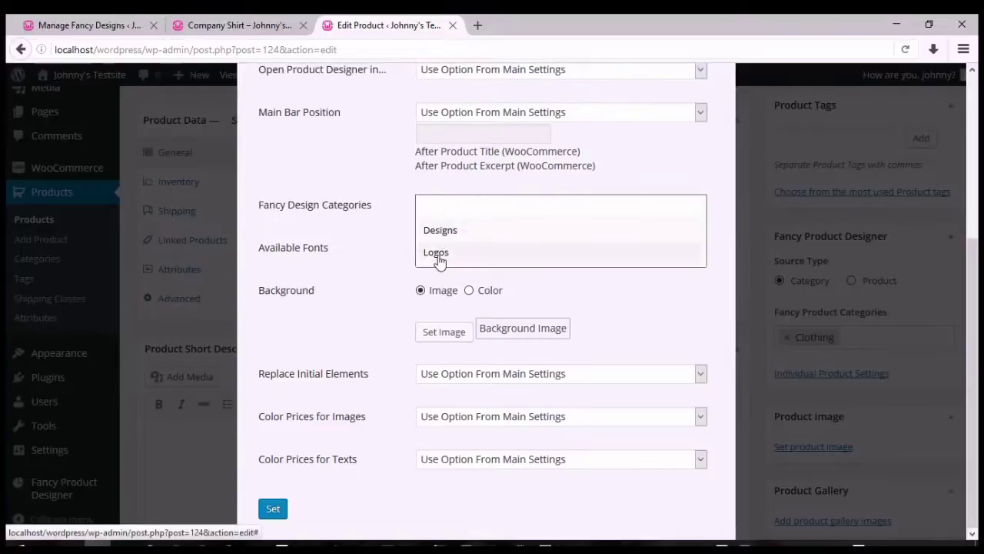
pyautogui.click(440, 256)
pyautogui.click(276, 513)
pyautogui.scroll(5, 732, 411)
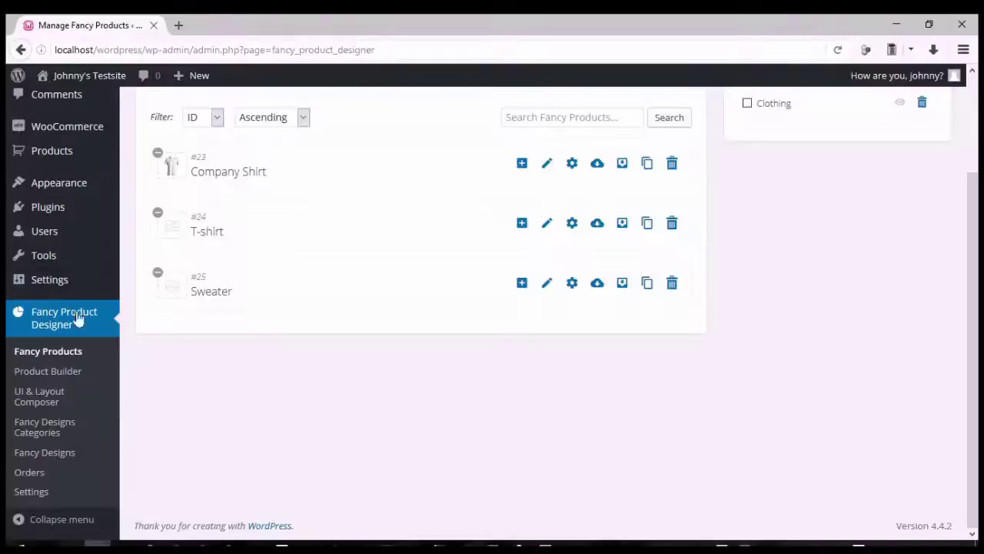
# - Open the customer's order in the WooCommerce orders and load its Company Shirt in the order viewer
pyautogui.moveTo(113, 298)
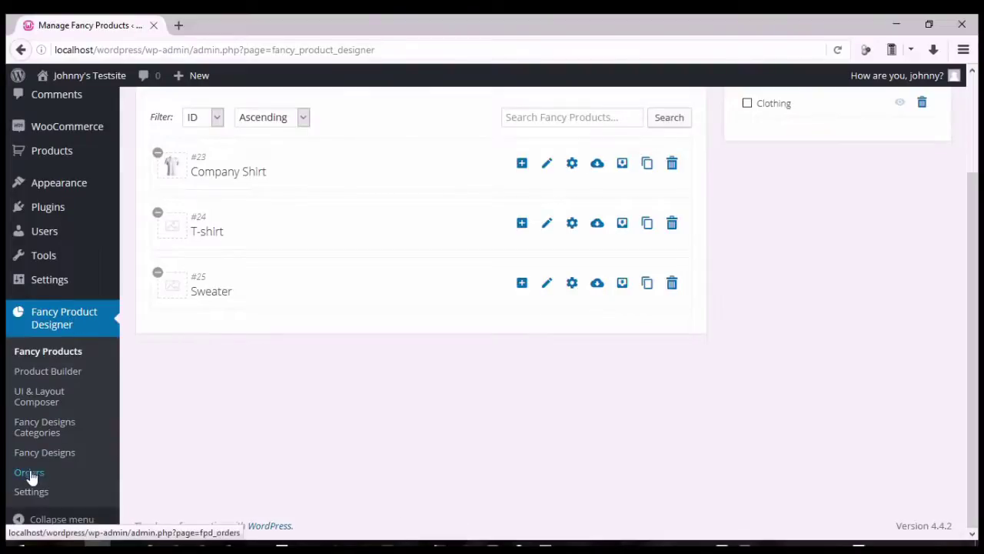
pyautogui.scroll(3, 48, 472)
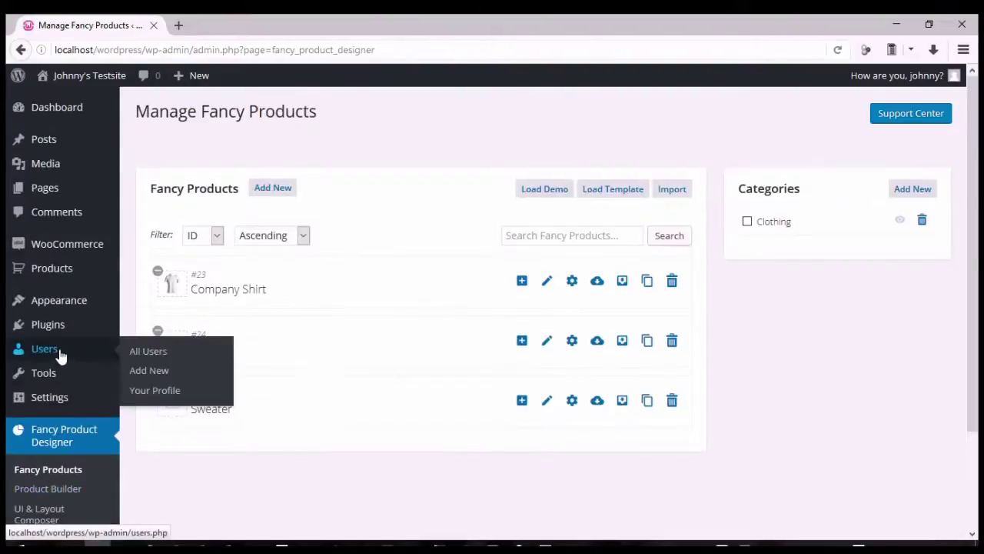
pyautogui.moveTo(73, 243)
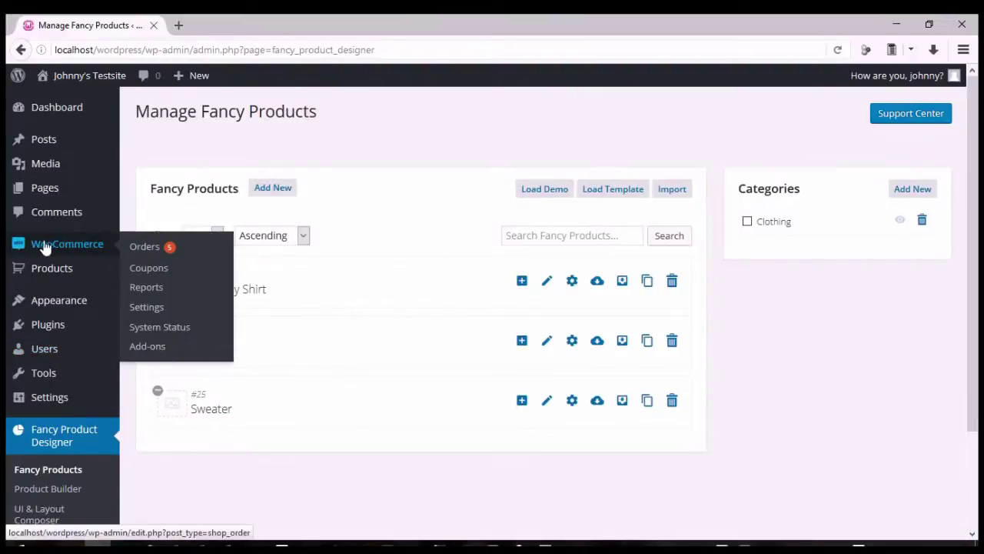
pyautogui.click(135, 247)
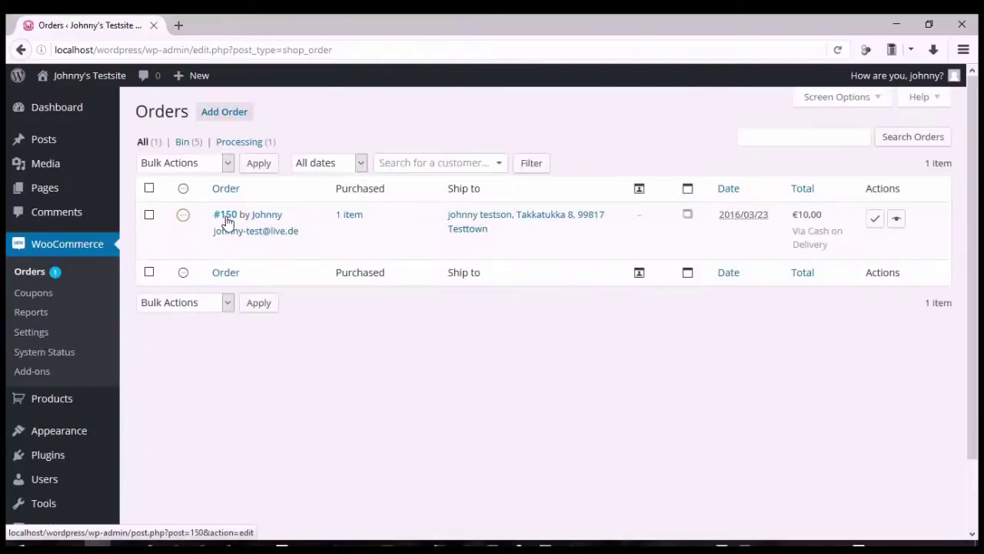
pyautogui.click(226, 215)
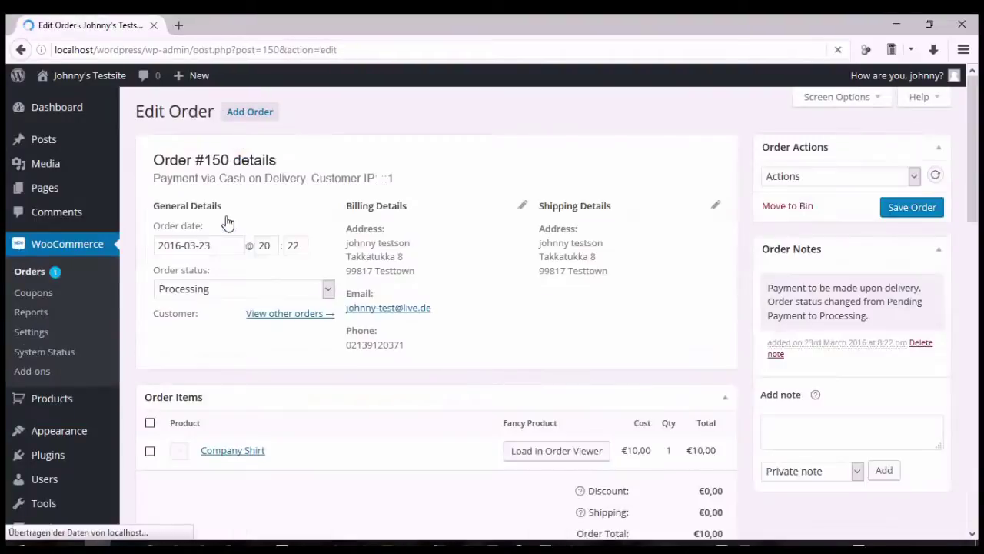
pyautogui.scroll(-2, 509, 370)
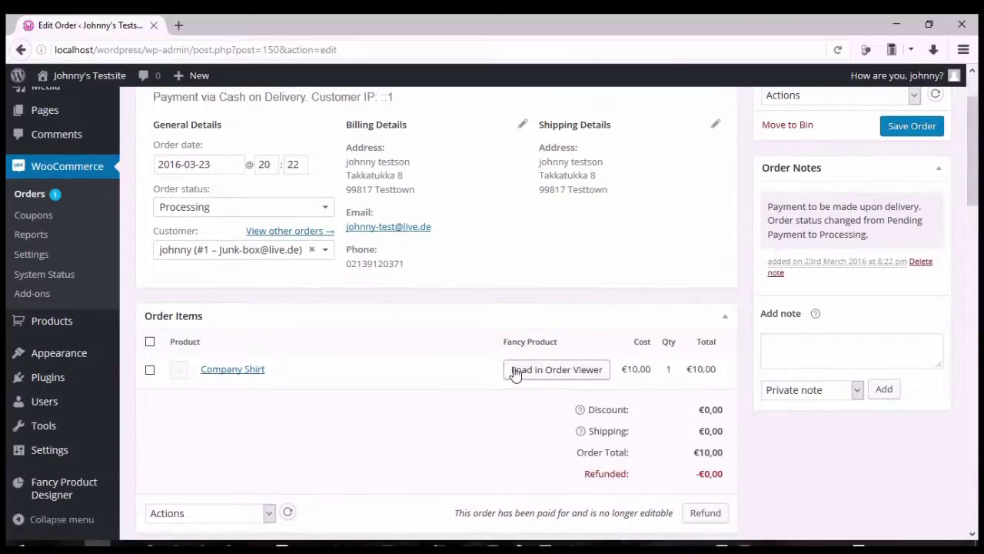
pyautogui.click(515, 372)
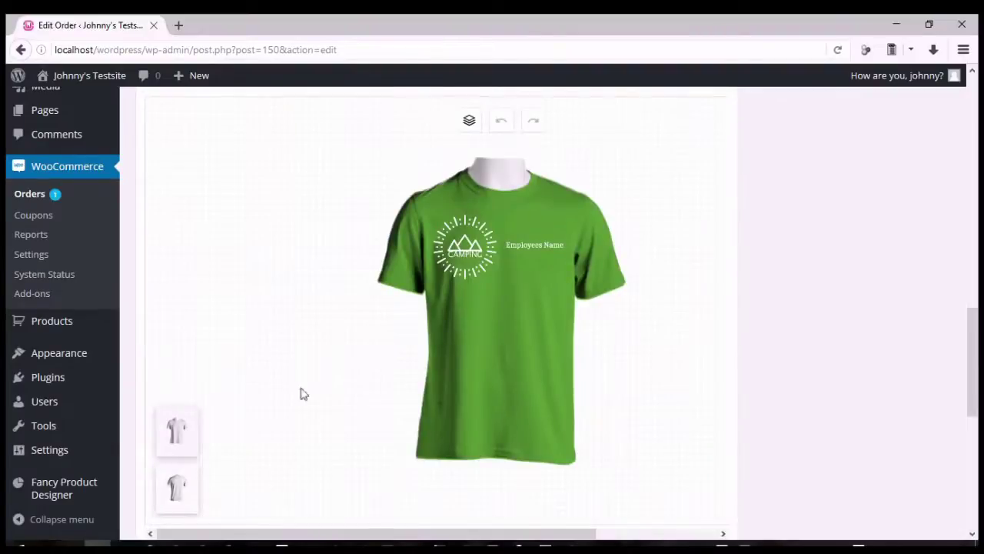
# - Examine the ordered shirt's back view and its layers, selecting back_shadow and back_body in the layer list
pyautogui.click(177, 484)
pyautogui.click(176, 441)
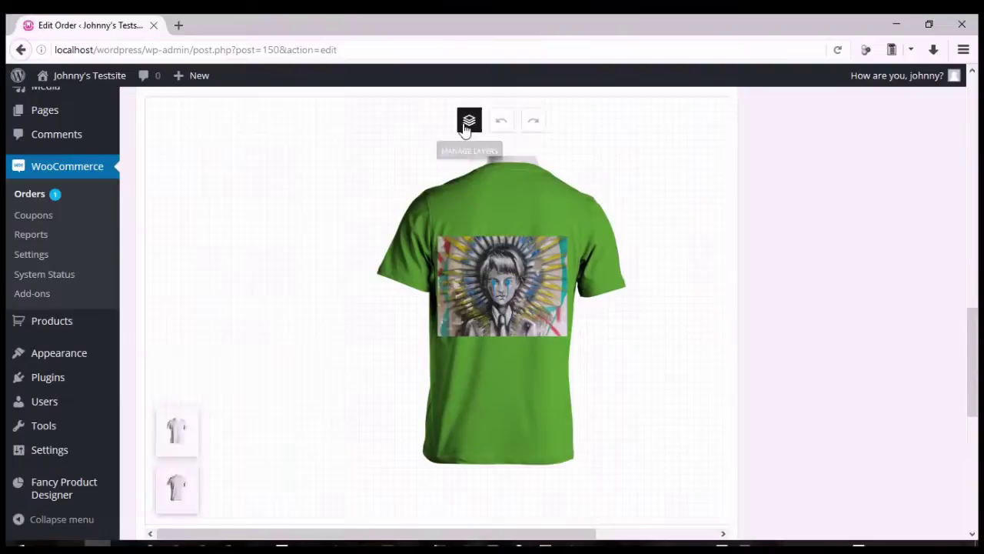
pyautogui.click(467, 125)
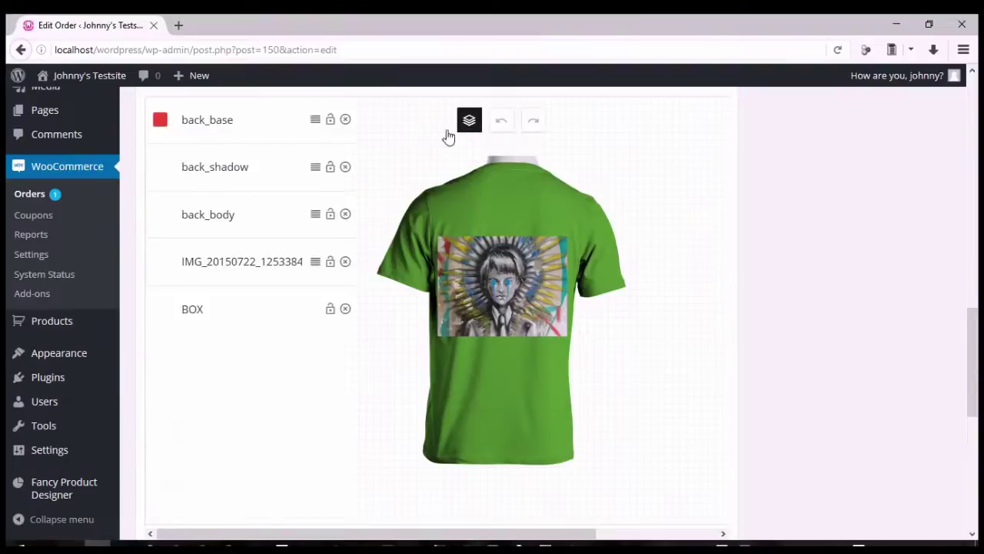
pyautogui.click(281, 170)
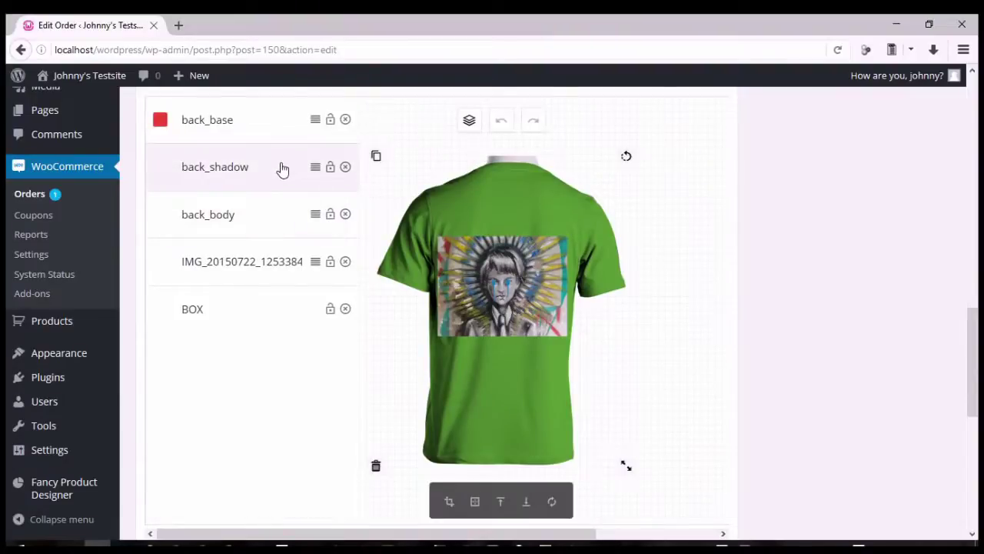
pyautogui.doubleClick(277, 222)
pyautogui.click(308, 173)
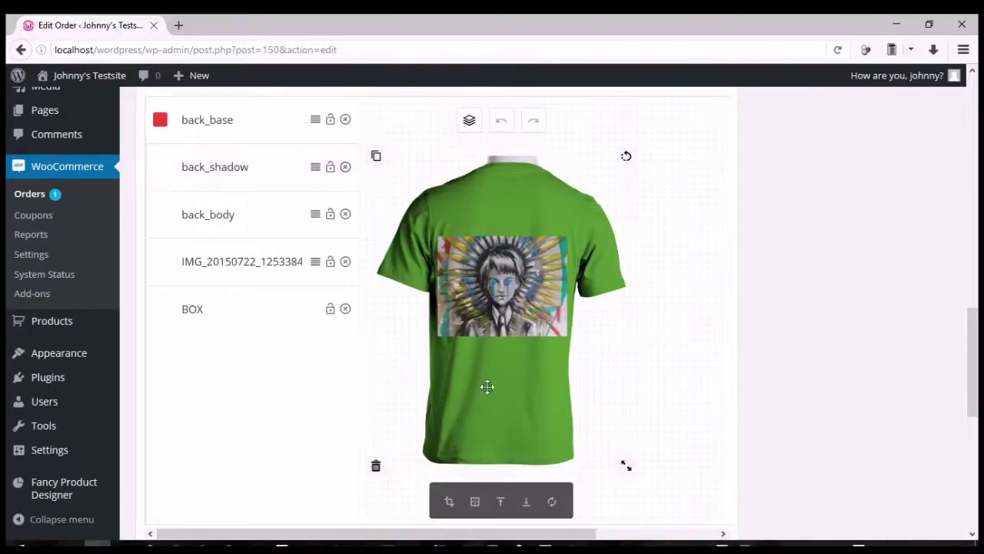
# - Examine the order's export options, switching the output file to PDF and back to Image with the PNG format
pyautogui.scroll(-4, 441, 279)
pyautogui.scroll(1, 441, 279)
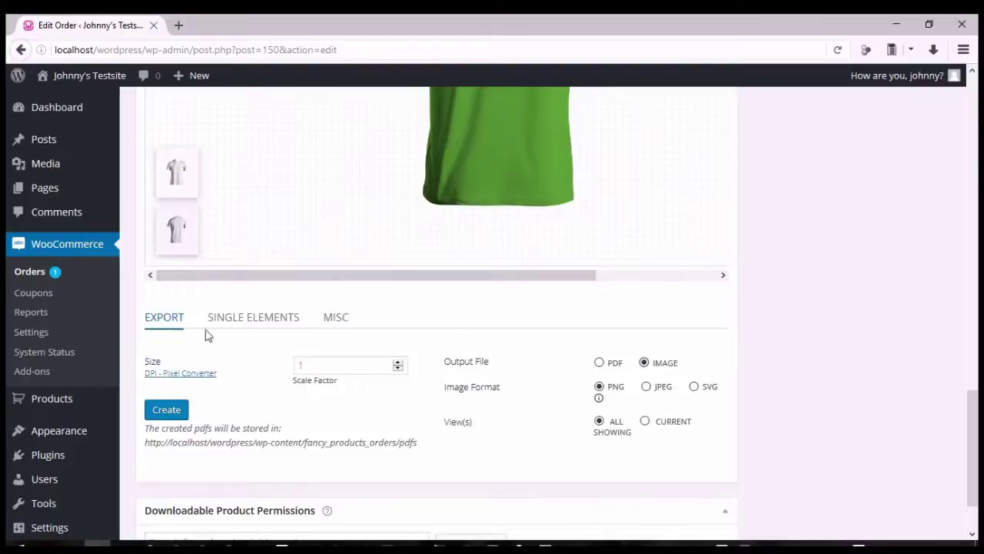
pyautogui.click(616, 364)
pyautogui.scroll(3, 508, 338)
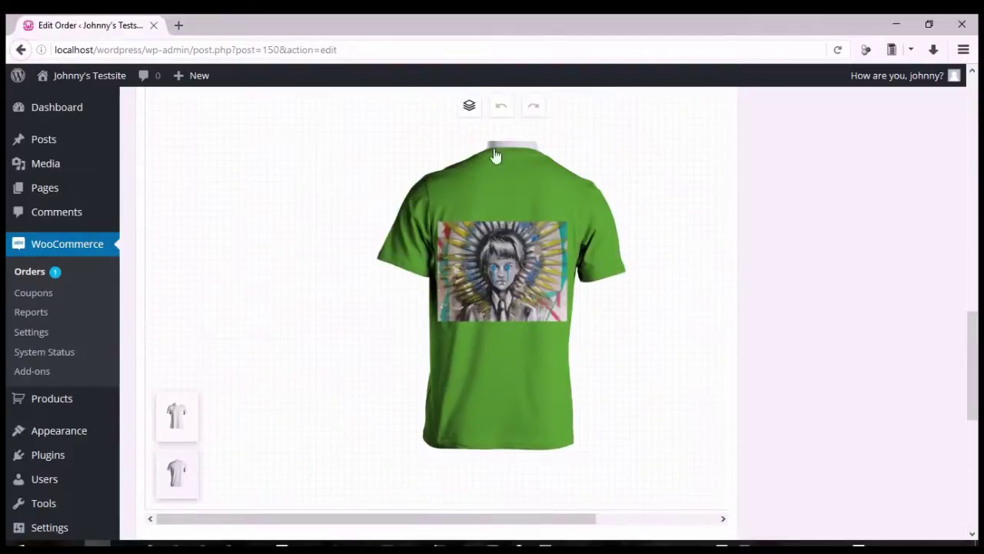
pyautogui.scroll(-5, 418, 174)
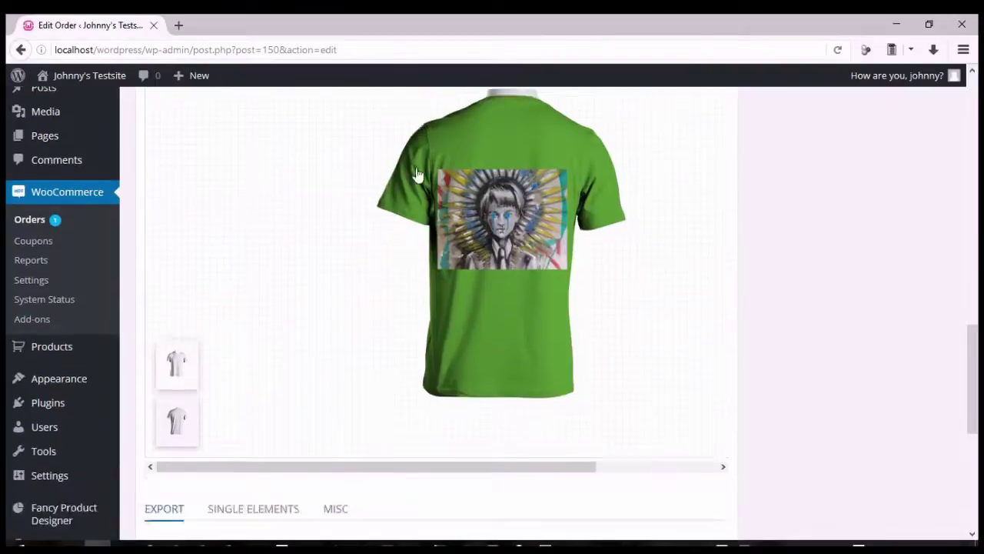
pyautogui.click(614, 284)
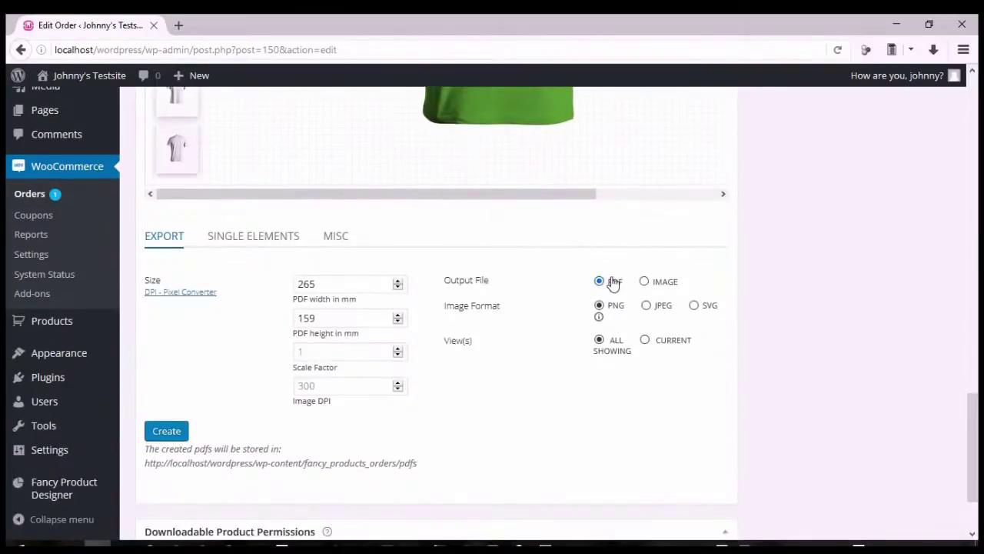
pyautogui.click(644, 281)
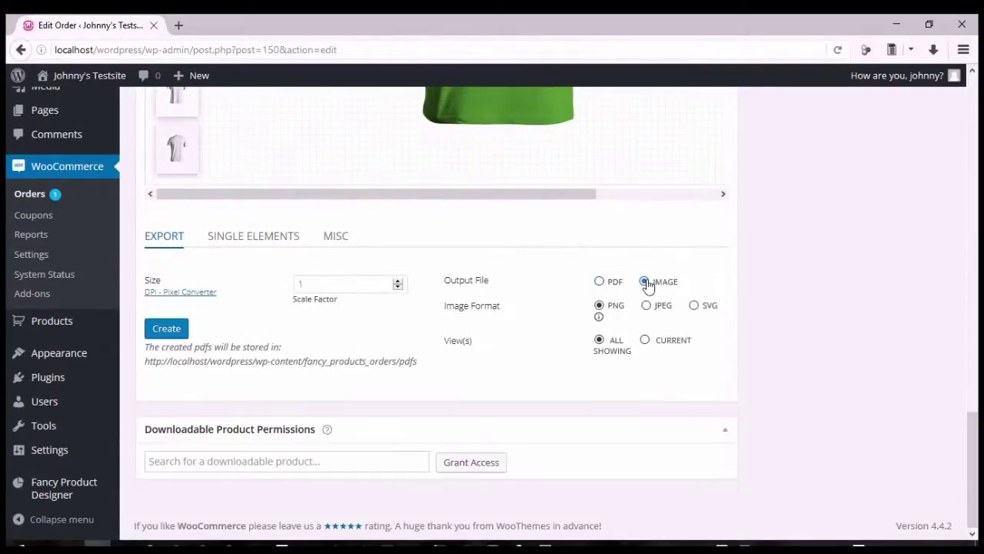
pyautogui.click(614, 309)
# - Show the single-element export settings for the order and select the box element on the shirt's back view
pyautogui.scroll(1, 646, 343)
pyautogui.scroll(-1, 646, 343)
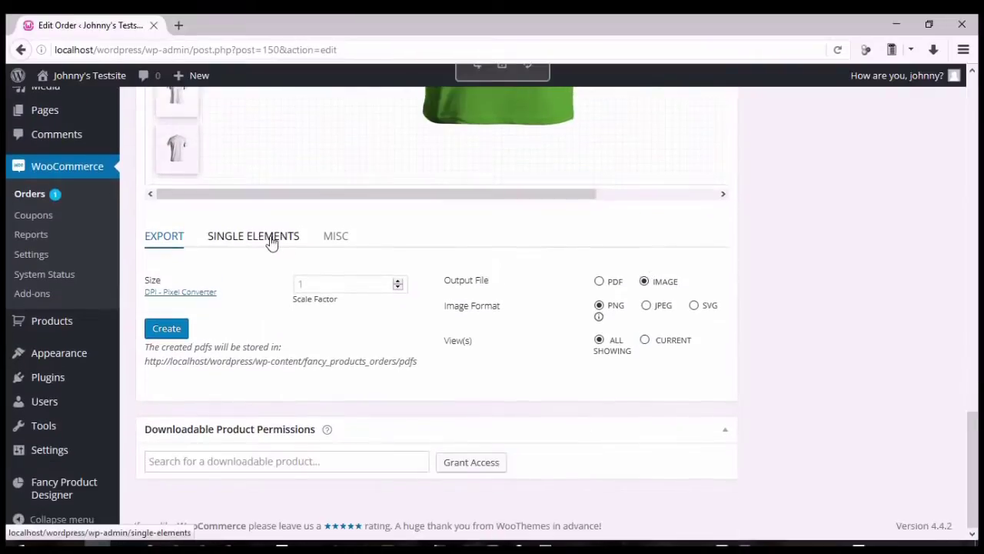
pyautogui.click(254, 236)
pyautogui.scroll(2, 492, 277)
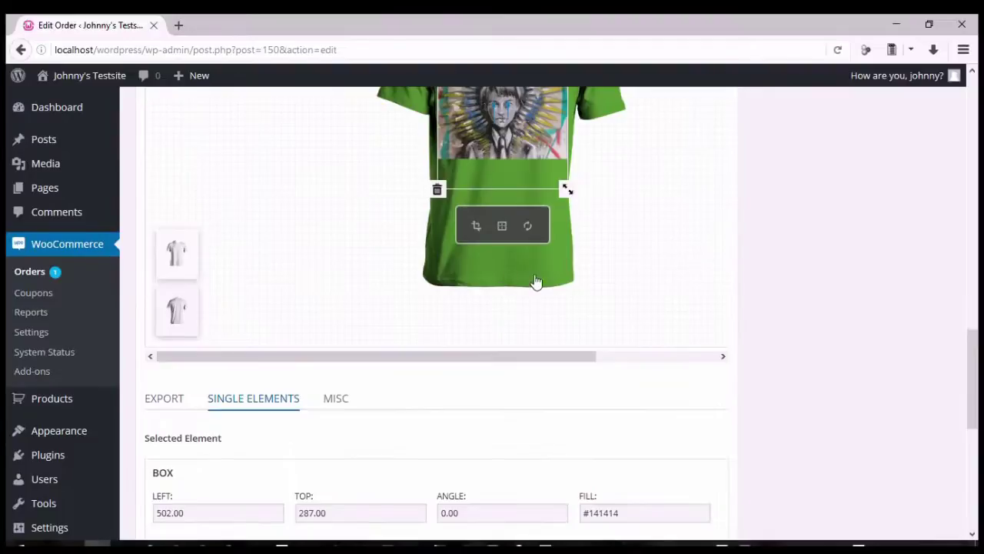
pyautogui.click(536, 282)
pyautogui.scroll(1, 539, 277)
pyautogui.click(515, 200)
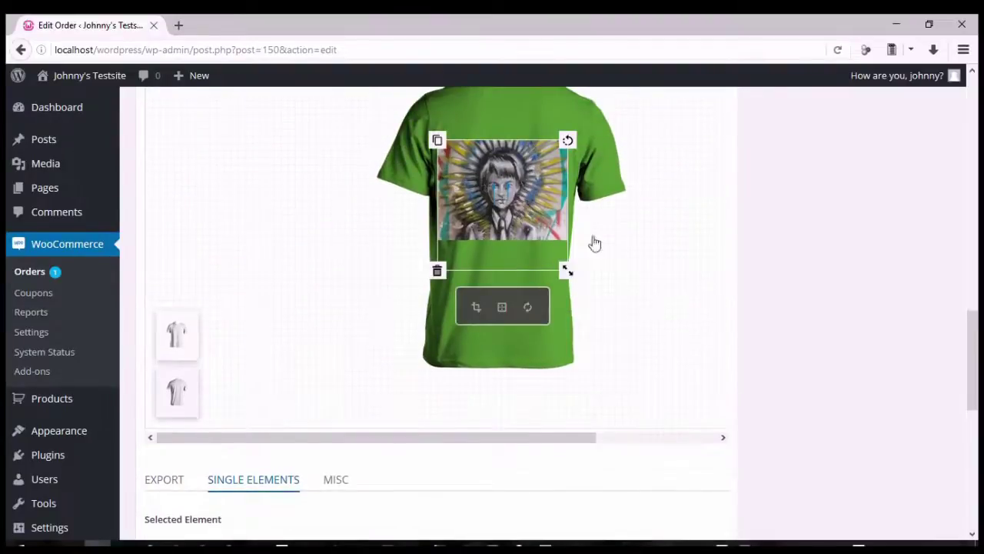
# - Enable using the origin size and exporting without bounding box clipping in the single-element export options
pyautogui.scroll(-2, 608, 254)
pyautogui.scroll(-1, 585, 260)
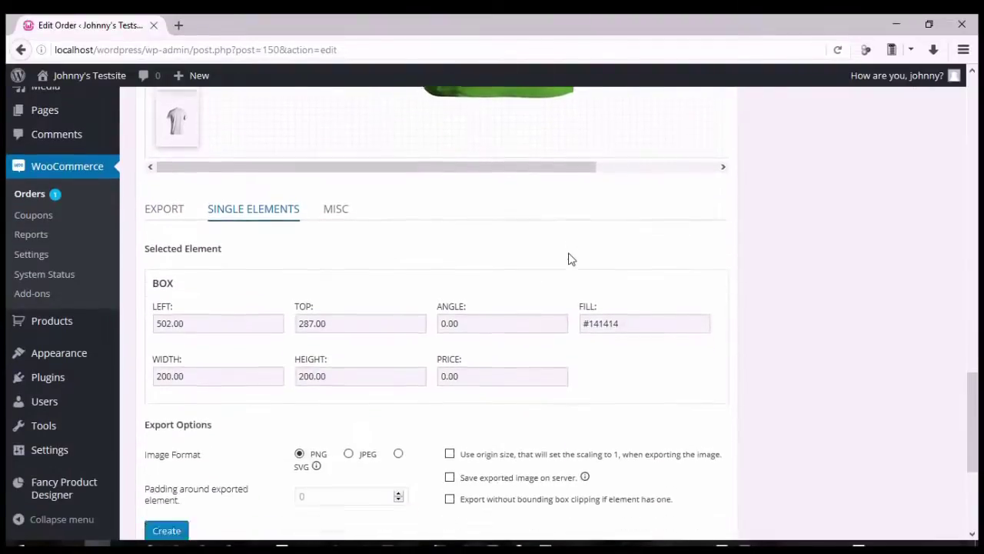
pyautogui.scroll(-2, 341, 261)
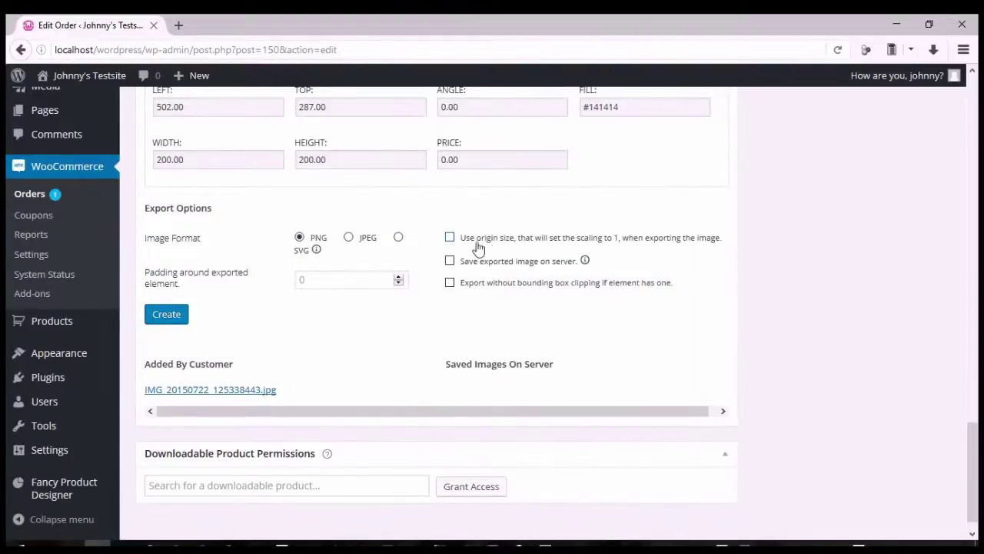
pyautogui.scroll(8, 486, 246)
pyautogui.scroll(-10, 585, 300)
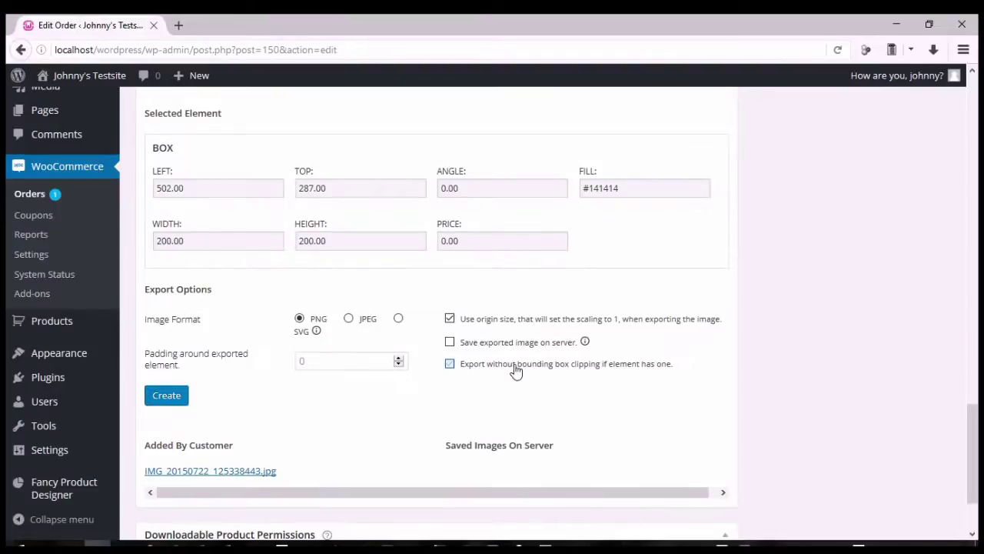
# - Select the customer's IMG_20150722_125338443.jpg on the shirt's back and create its PNG export
pyautogui.scroll(8, 589, 382)
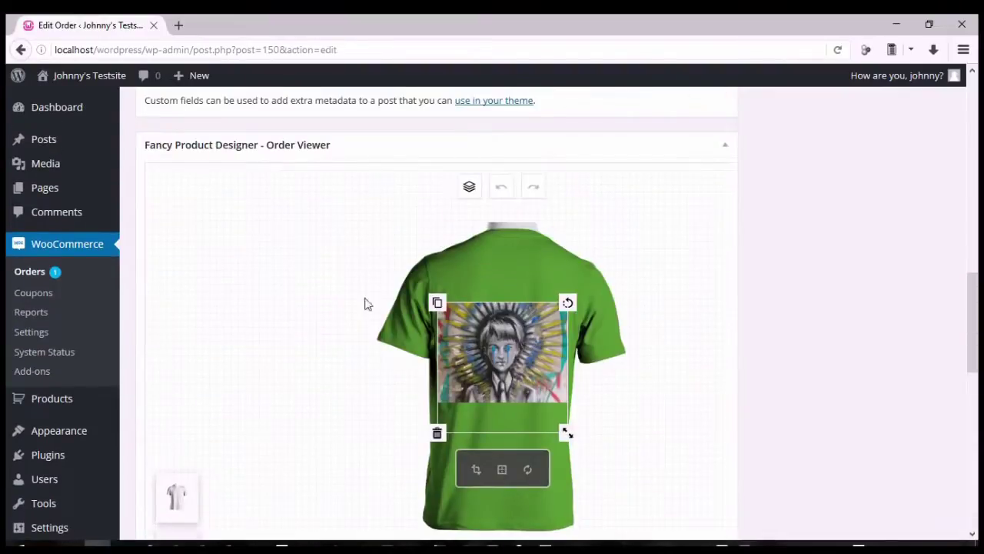
pyautogui.scroll(-5, 642, 377)
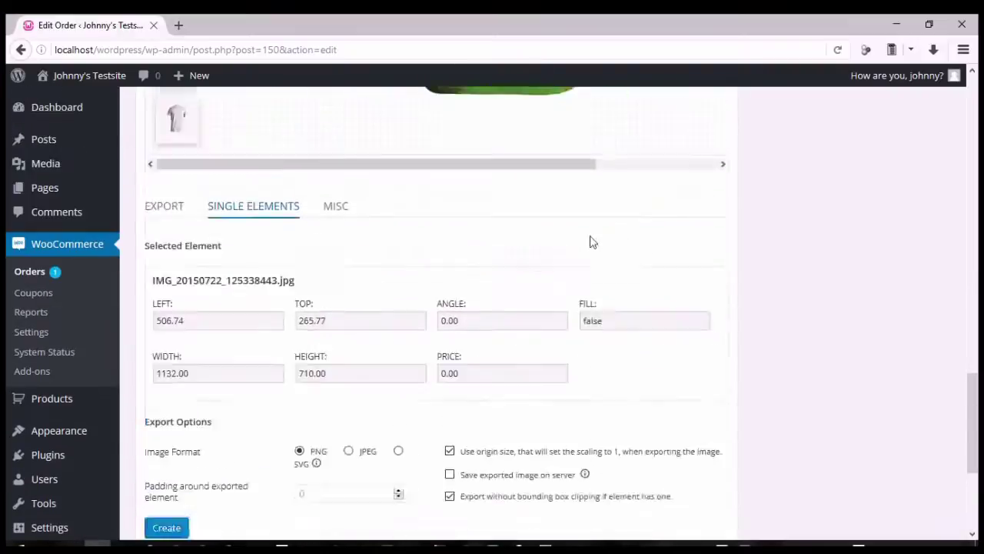
pyautogui.scroll(4, 589, 241)
pyautogui.click(511, 250)
pyautogui.scroll(-6, 365, 398)
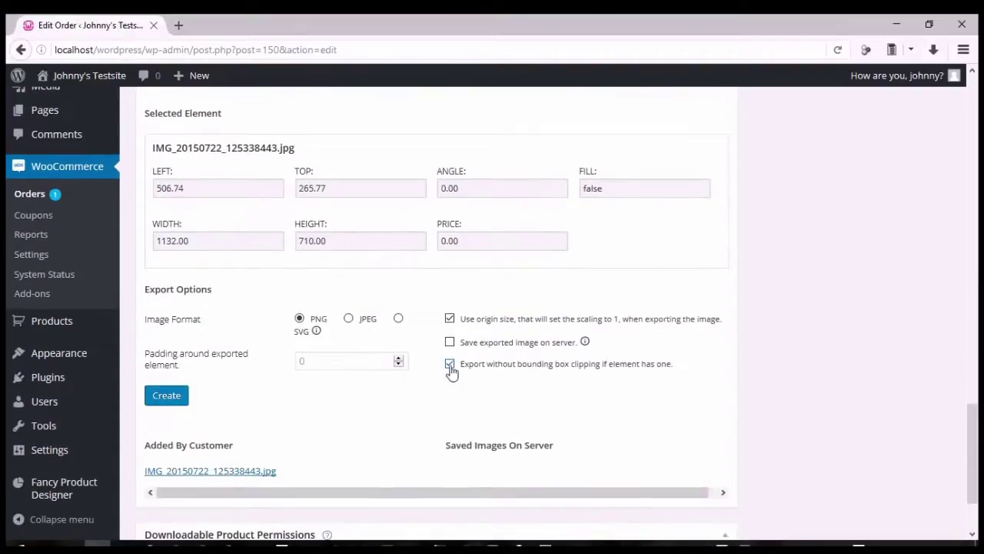
pyautogui.click(187, 400)
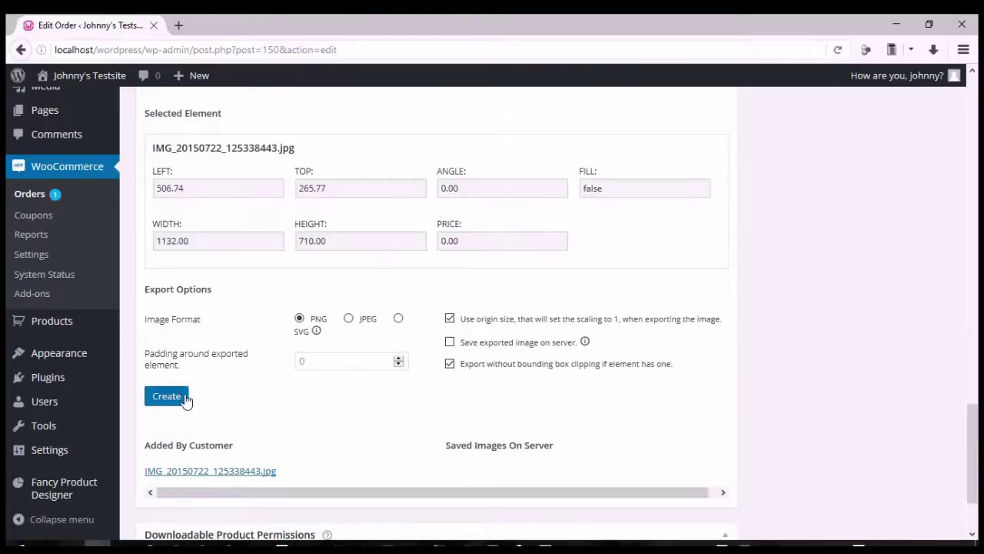